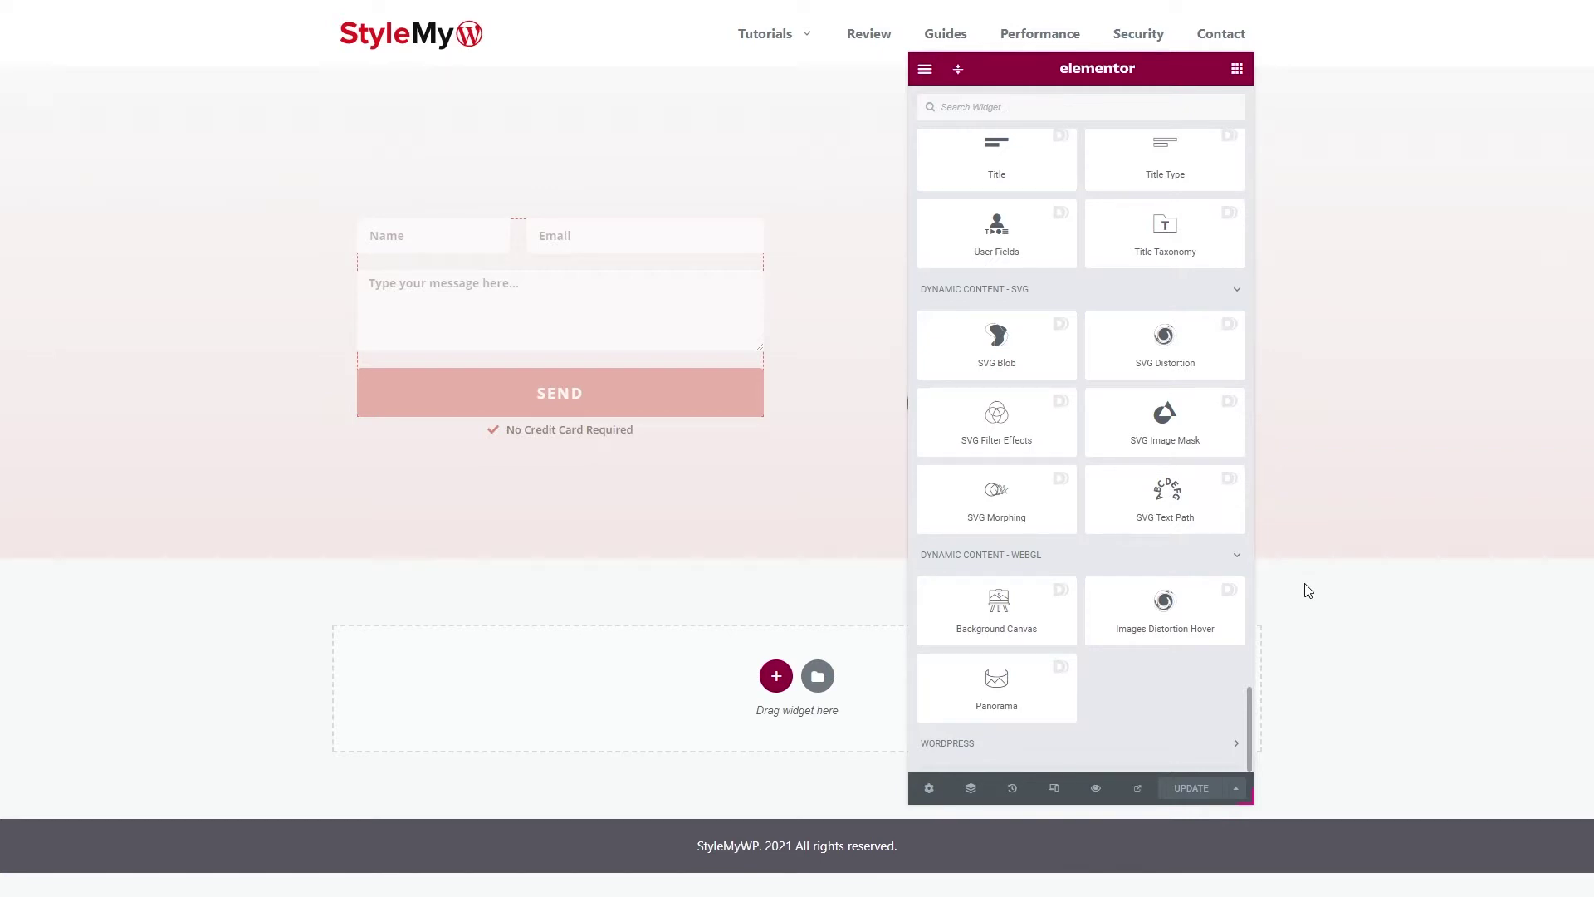
Open the contact form's Visibility tab, listing the Post, User & Role, Date & Time and Fallback groups.
{"action": "scroll", "coordinate": [1103, 508], "scroll_direction": "up", "scroll_amount": 5}
{"action": "scroll", "coordinate": [1102, 508], "scroll_direction": "up", "scroll_amount": 5}
{"action": "scroll", "coordinate": [1102, 504], "scroll_direction": "up", "scroll_amount": 3}
{"action": "scroll", "coordinate": [1102, 504], "scroll_direction": "up", "scroll_amount": 5}
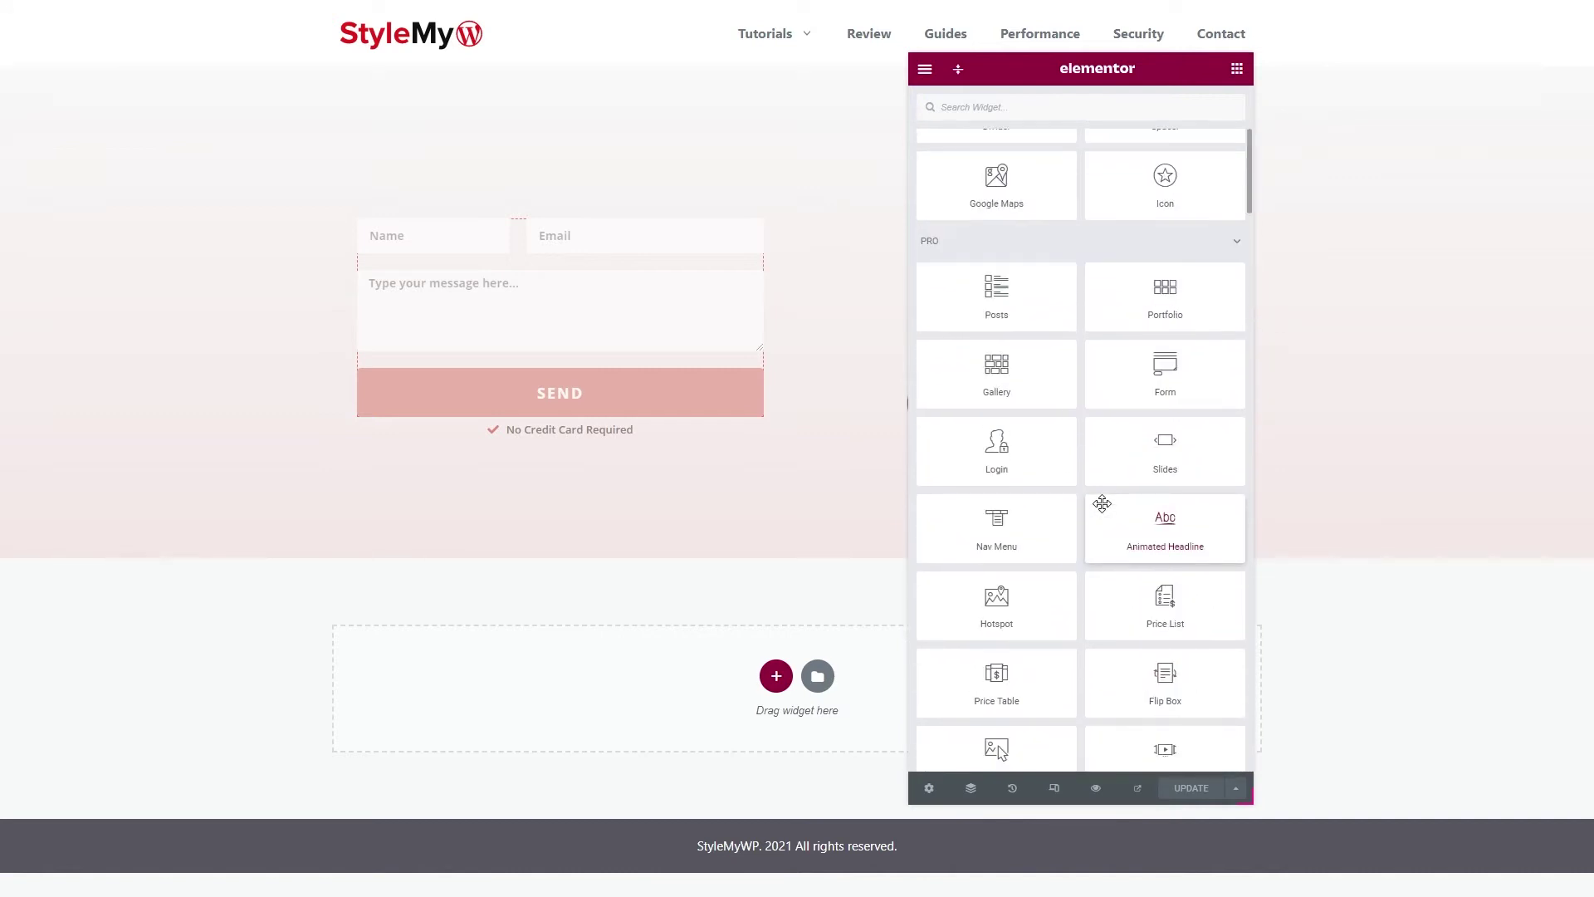
{"action": "scroll", "coordinate": [1145, 385], "scroll_direction": "down", "scroll_amount": 10}
{"action": "scroll", "coordinate": [1146, 391], "scroll_direction": "up", "scroll_amount": 3}
{"action": "scroll", "coordinate": [1149, 380], "scroll_direction": "up", "scroll_amount": 5}
{"action": "scroll", "coordinate": [1145, 387], "scroll_direction": "up", "scroll_amount": 5}
{"action": "scroll", "coordinate": [1242, 184], "scroll_direction": "down", "scroll_amount": 9}
{"action": "scroll", "coordinate": [1242, 181], "scroll_direction": "up", "scroll_amount": 6}
{"action": "scroll", "coordinate": [1237, 249], "scroll_direction": "down", "scroll_amount": 7}
{"action": "scroll", "coordinate": [1245, 245], "scroll_direction": "up", "scroll_amount": 2}
{"action": "left_click_drag", "start_coordinate": [1249, 233], "coordinate": [1250, 142]}
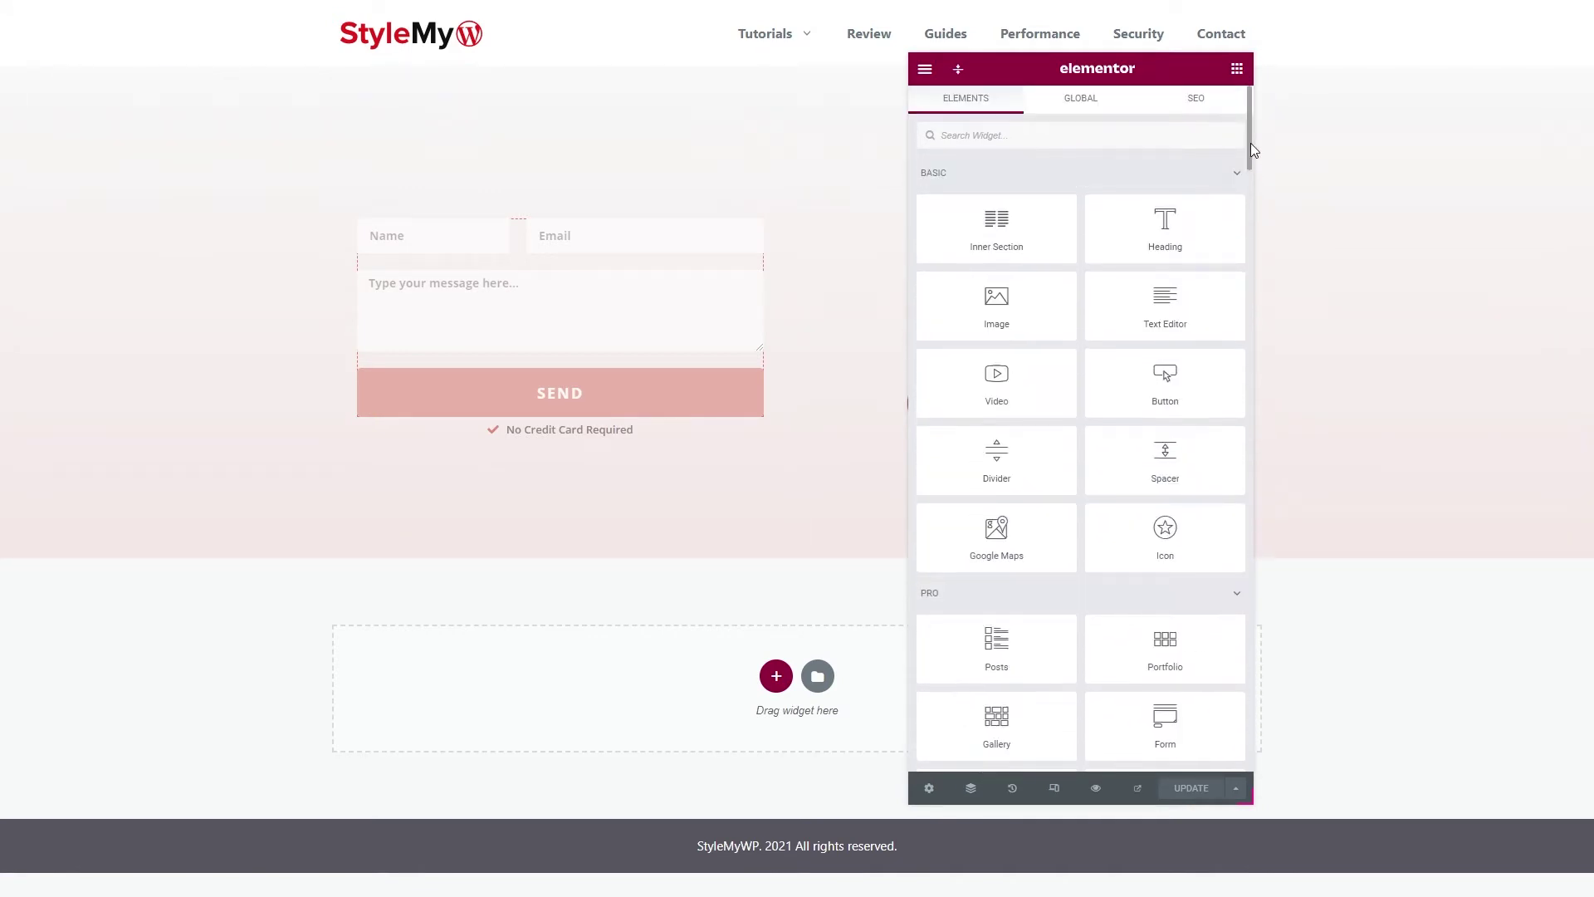
{"action": "mouse_move", "coordinate": [560, 317]}
{"action": "left_click", "coordinate": [752, 233]}
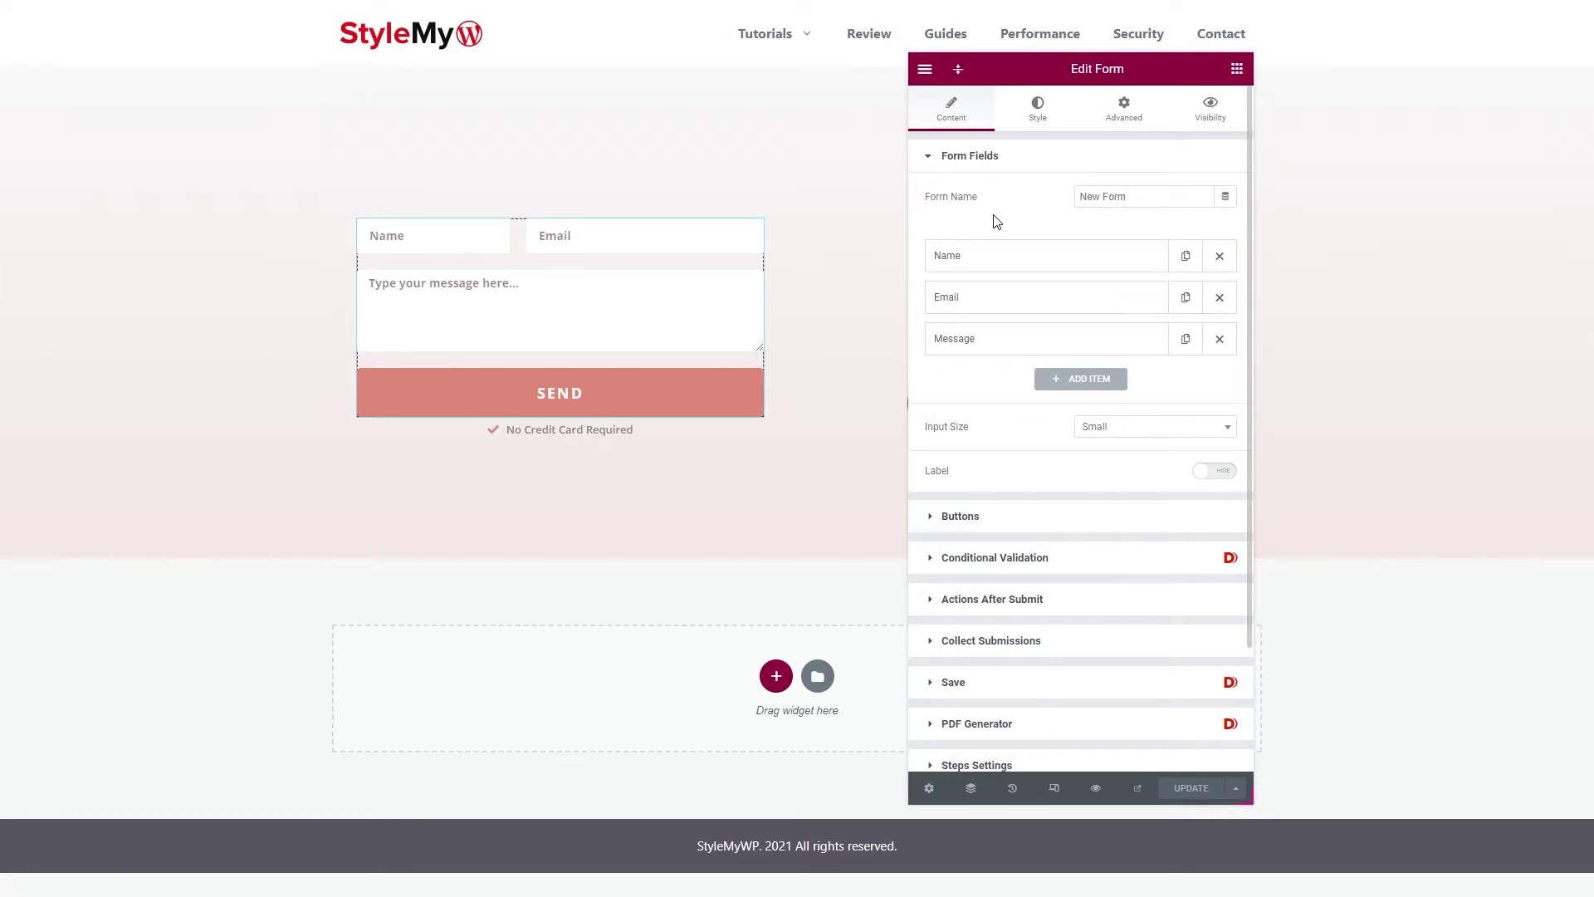
{"action": "left_click", "coordinate": [1208, 116]}
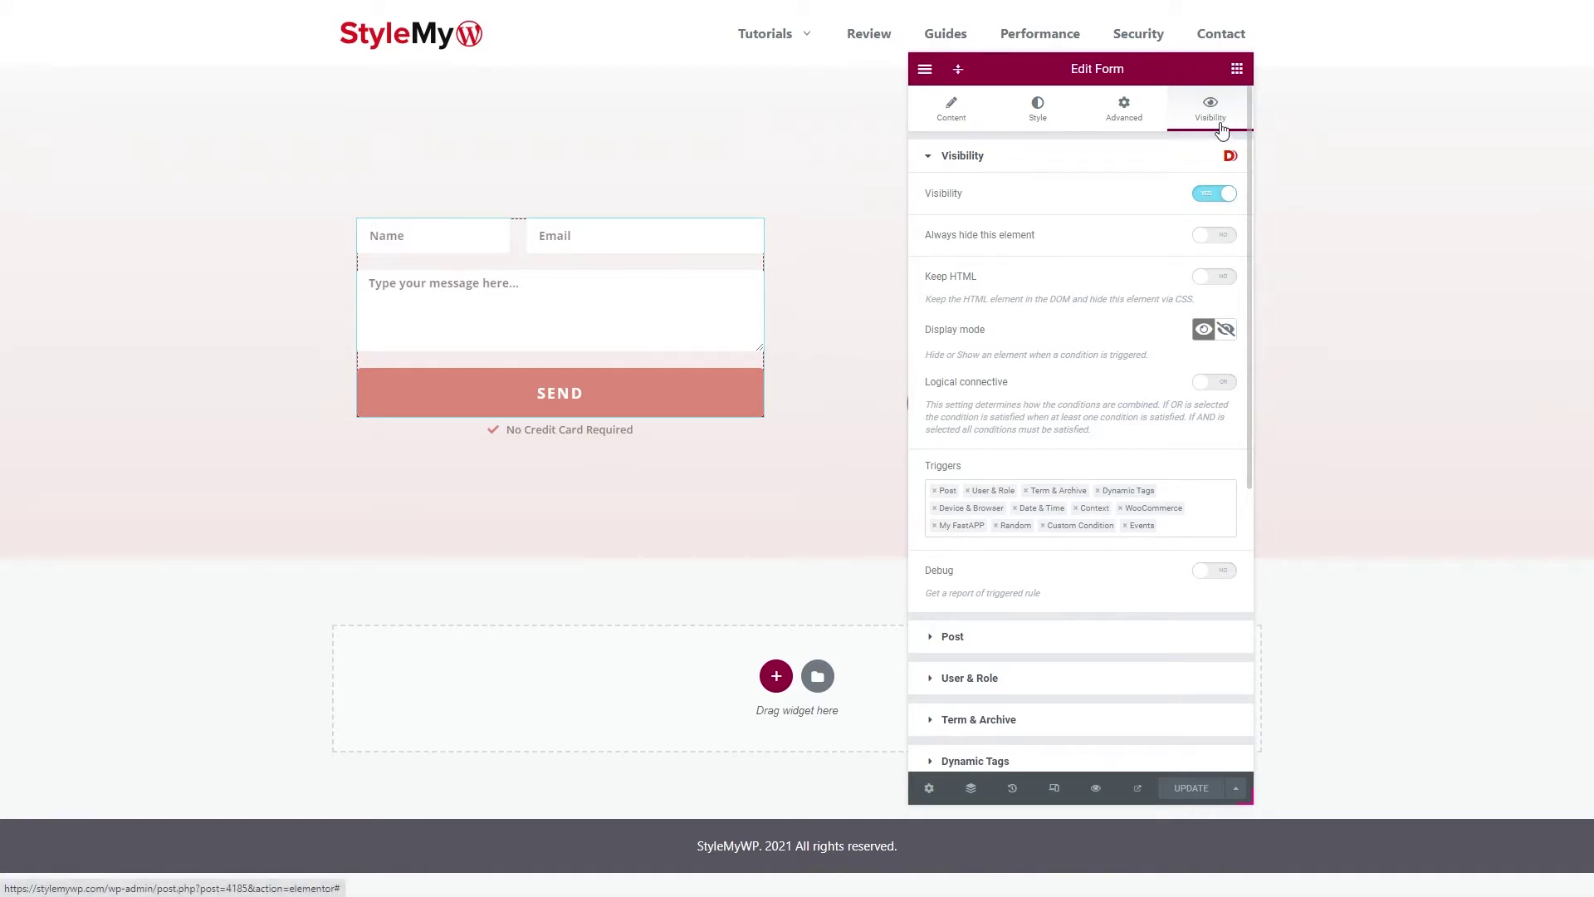
{"action": "left_click", "coordinate": [996, 162]}
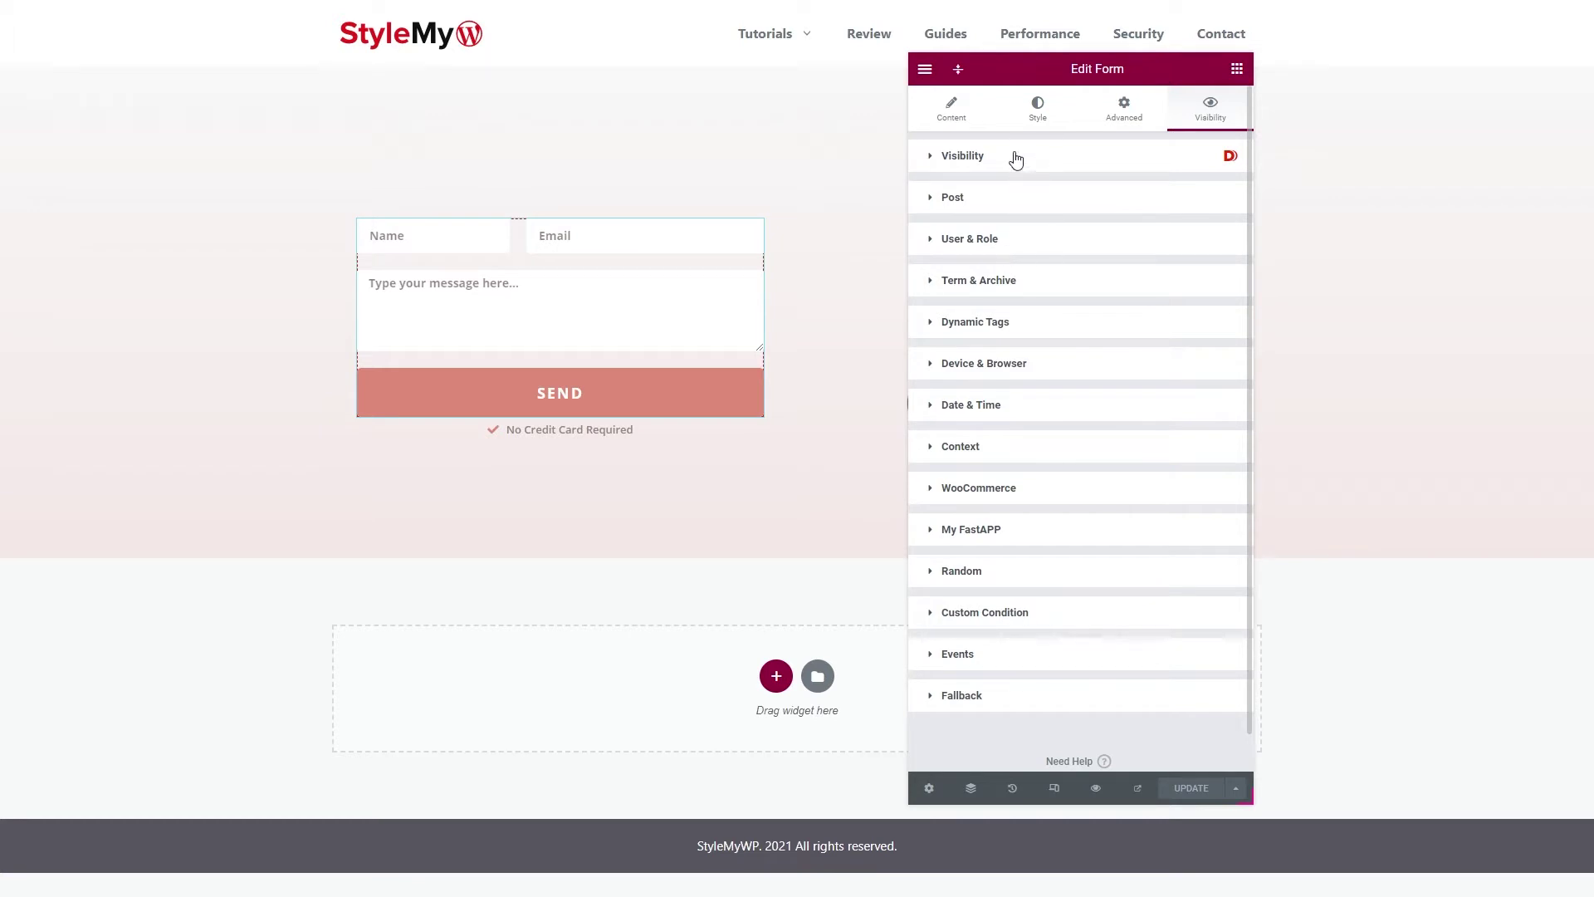
{"action": "left_click", "coordinate": [1017, 160]}
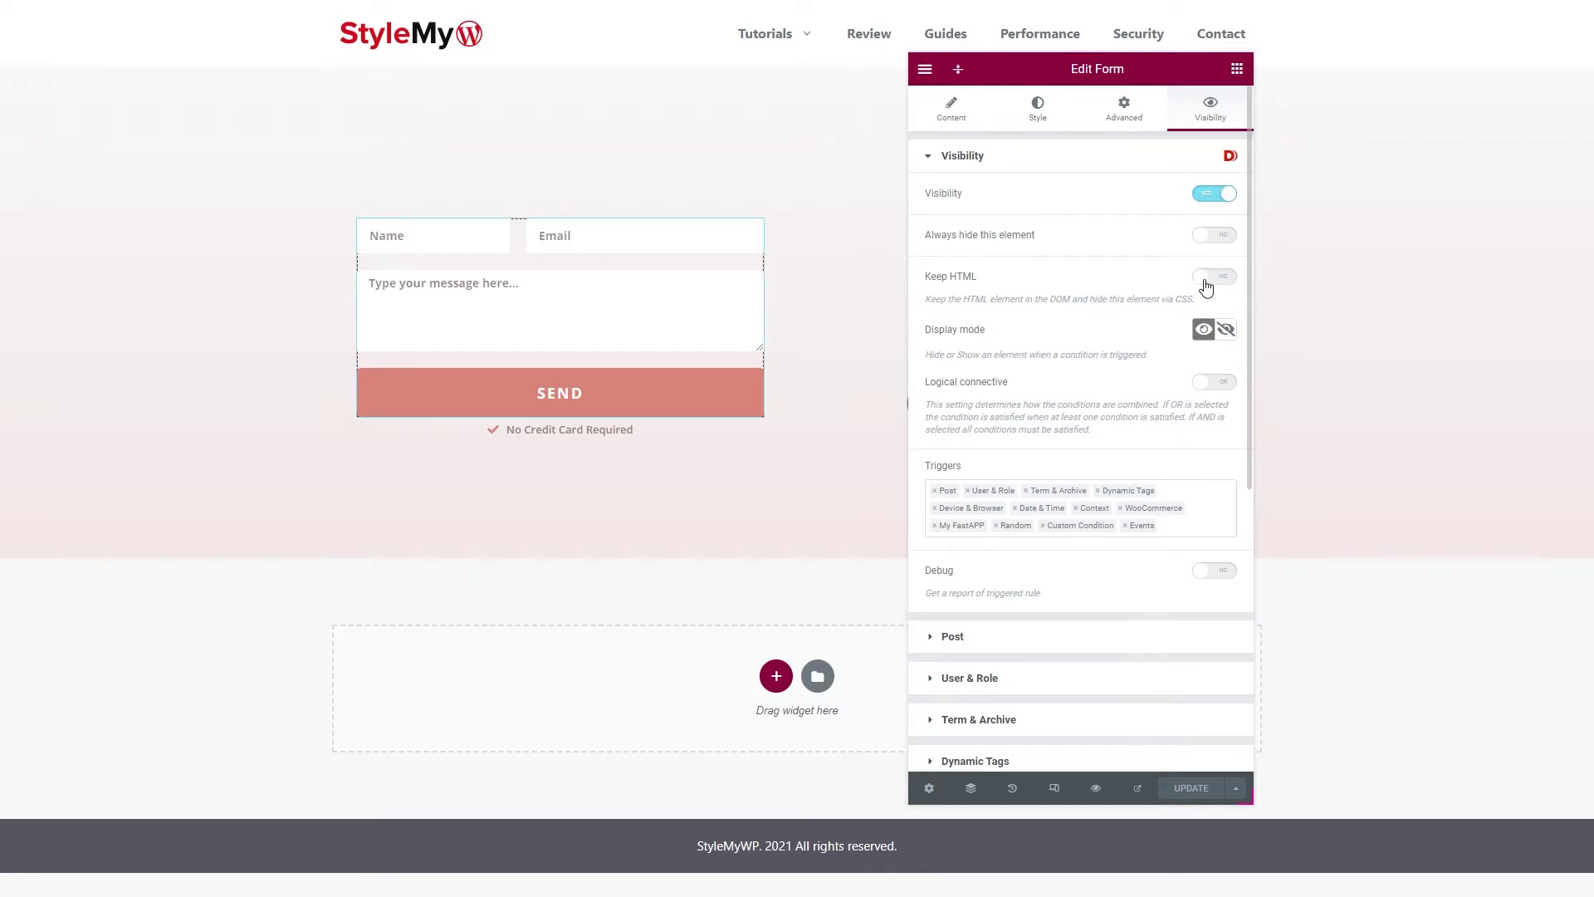
{"action": "scroll", "coordinate": [1089, 573], "scroll_direction": "down", "scroll_amount": 5}
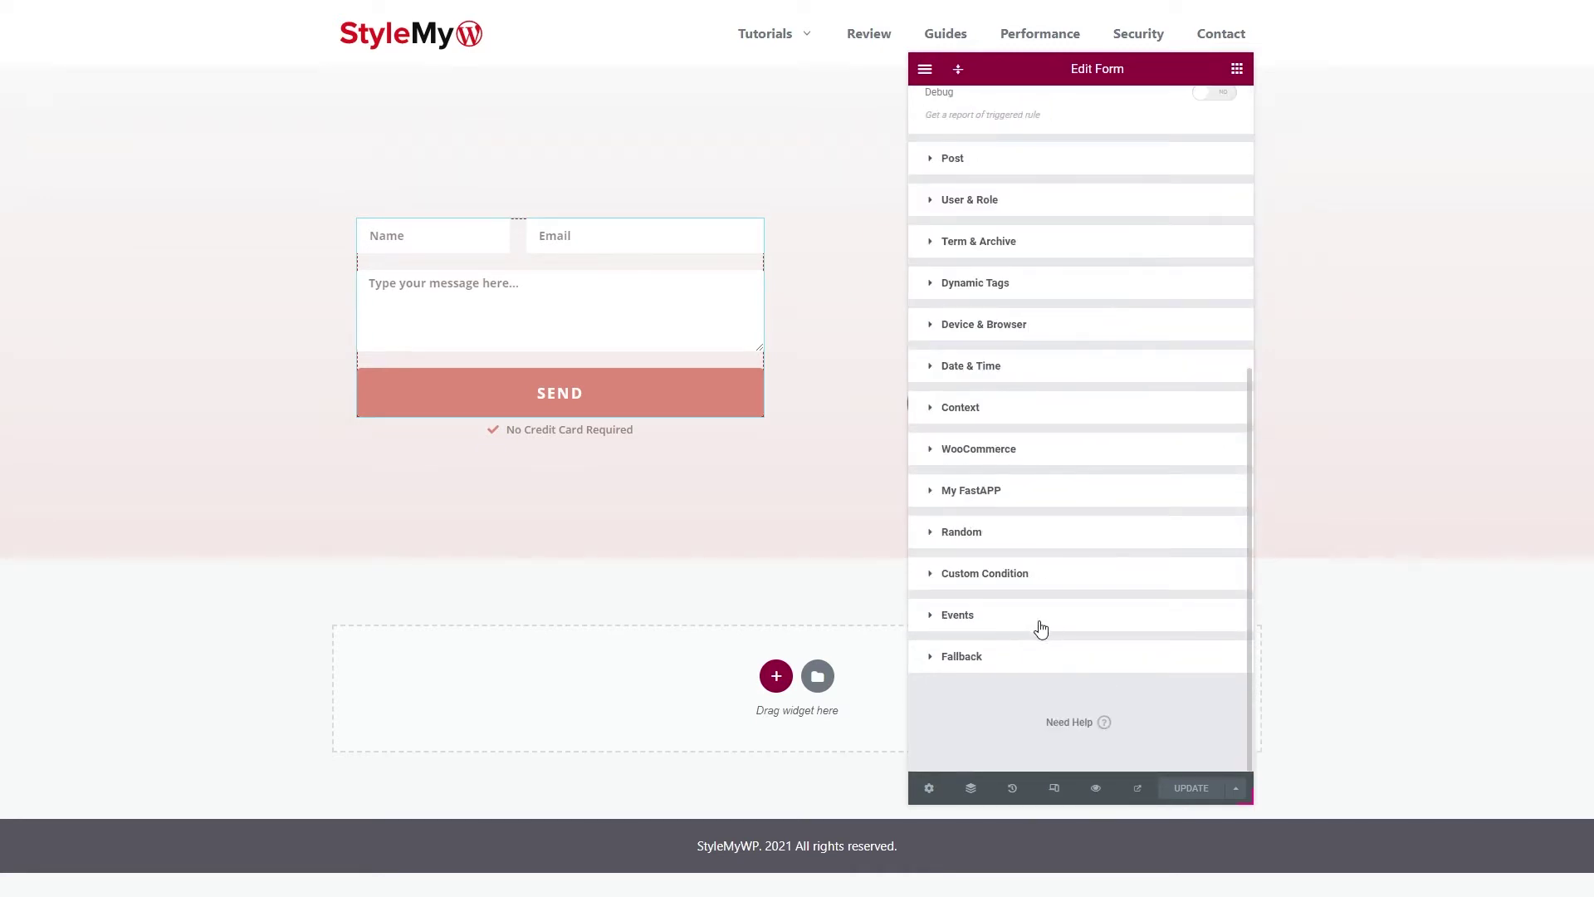
{"action": "scroll", "coordinate": [1048, 618], "scroll_direction": "up", "scroll_amount": 5}
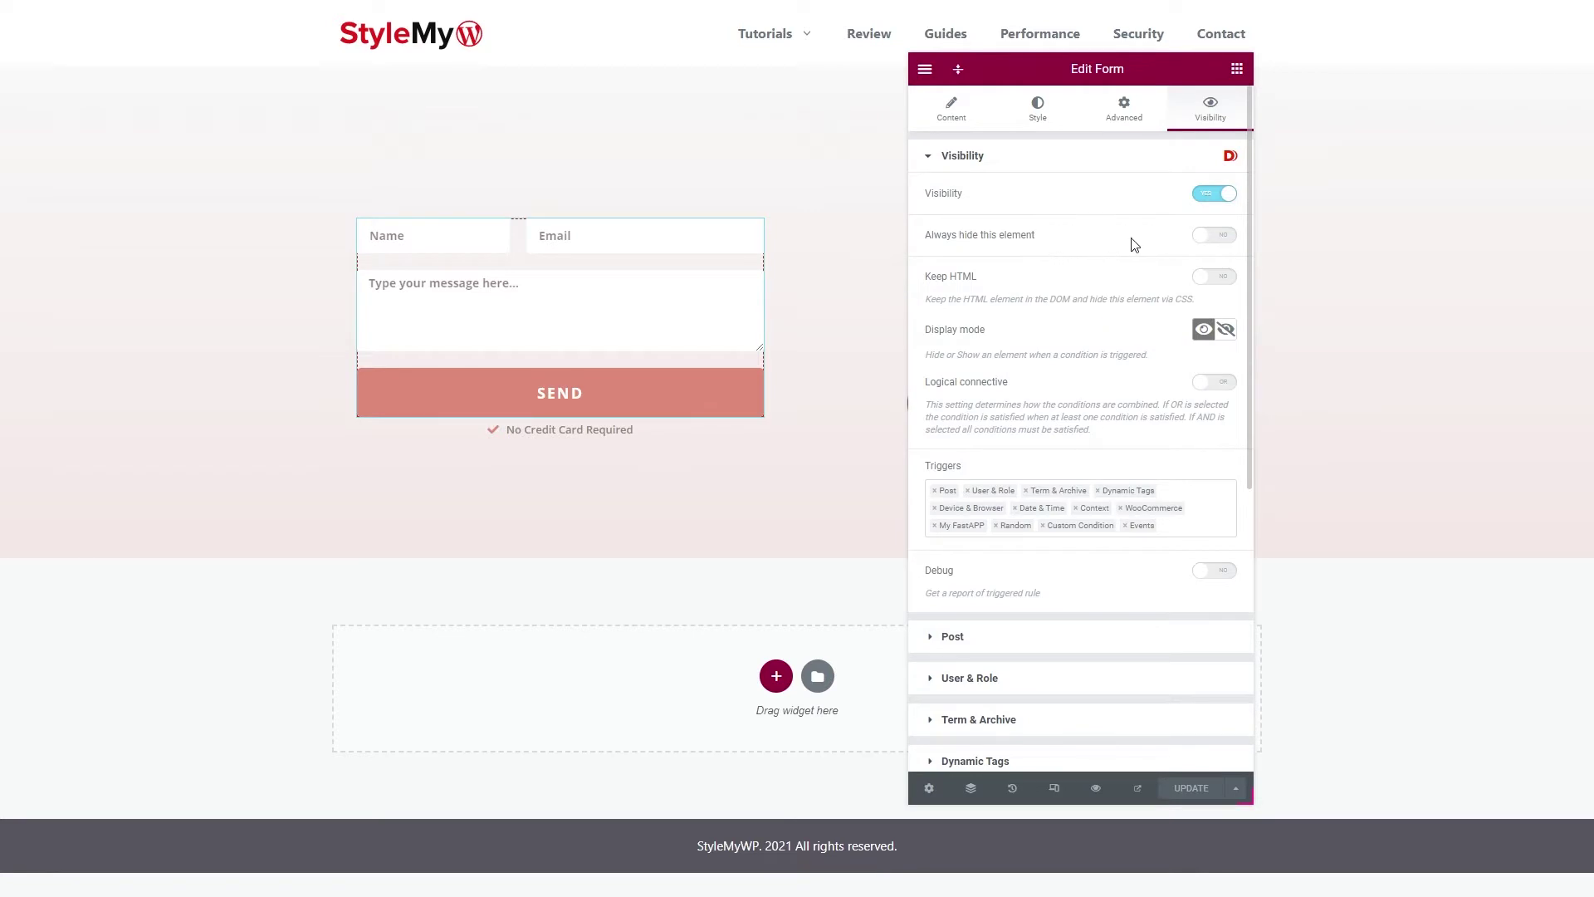
{"action": "left_click", "coordinate": [1217, 237]}
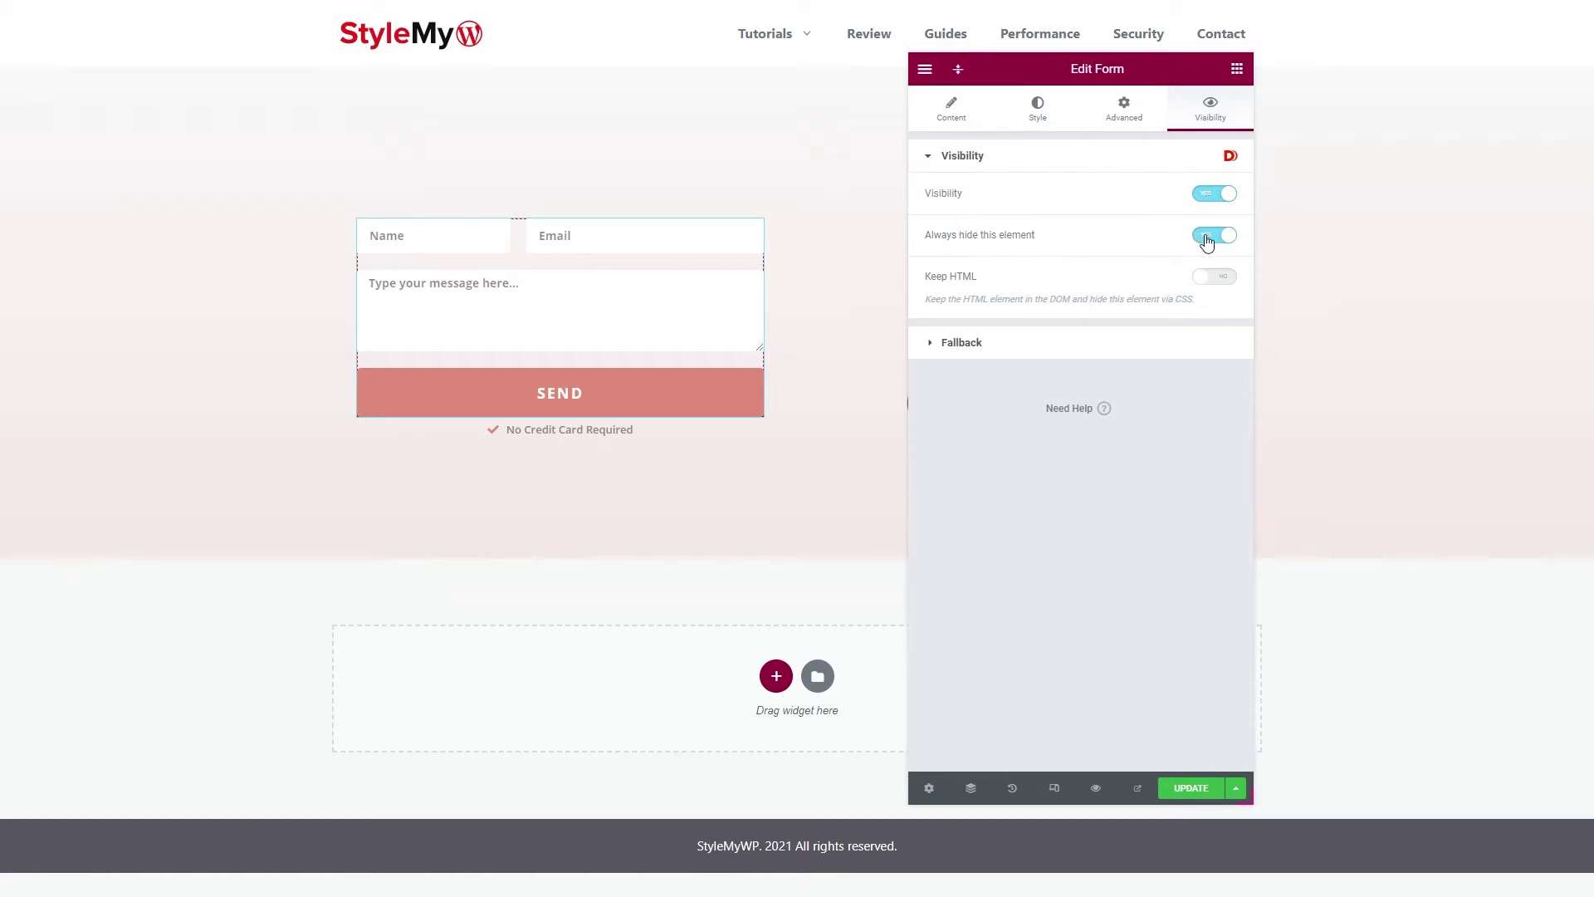
{"action": "left_click", "coordinate": [1125, 113]}
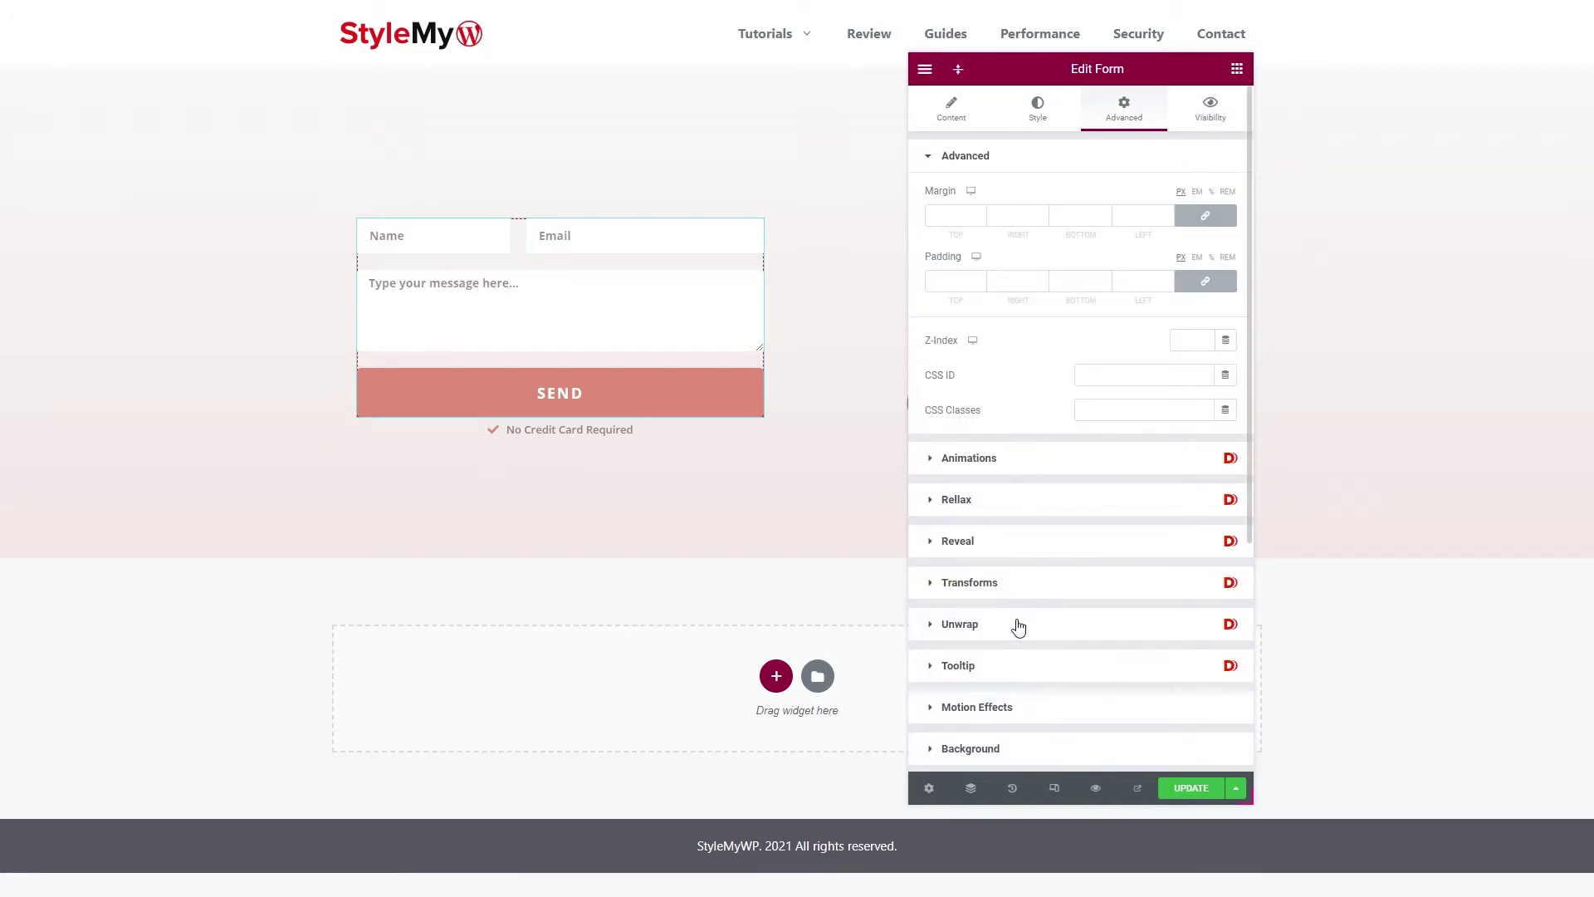
{"action": "scroll", "coordinate": [1014, 647], "scroll_direction": "down", "scroll_amount": 2}
{"action": "scroll", "coordinate": [1009, 591], "scroll_direction": "down", "scroll_amount": 2}
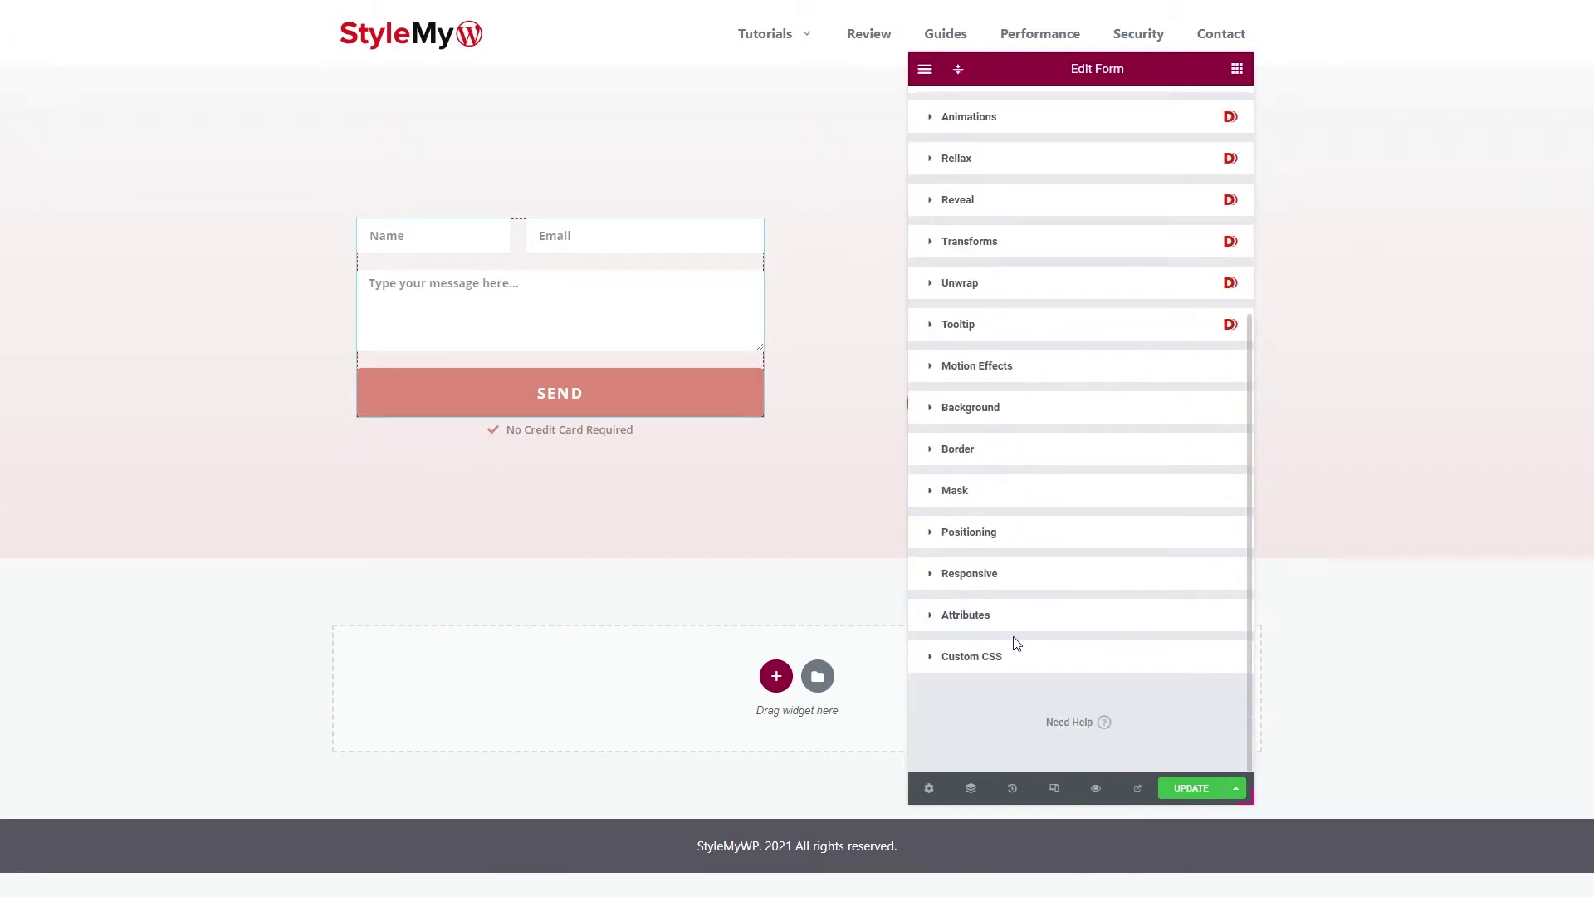
{"action": "left_click", "coordinate": [1010, 573]}
{"action": "left_click", "coordinate": [1212, 511]}
{"action": "left_click", "coordinate": [1214, 540]}
{"action": "left_click", "coordinate": [1213, 570]}
{"action": "left_click", "coordinate": [1214, 570]}
{"action": "left_click", "coordinate": [1214, 540]}
{"action": "left_click", "coordinate": [1214, 512]}
{"action": "scroll", "coordinate": [1200, 332], "scroll_direction": "up", "scroll_amount": 3}
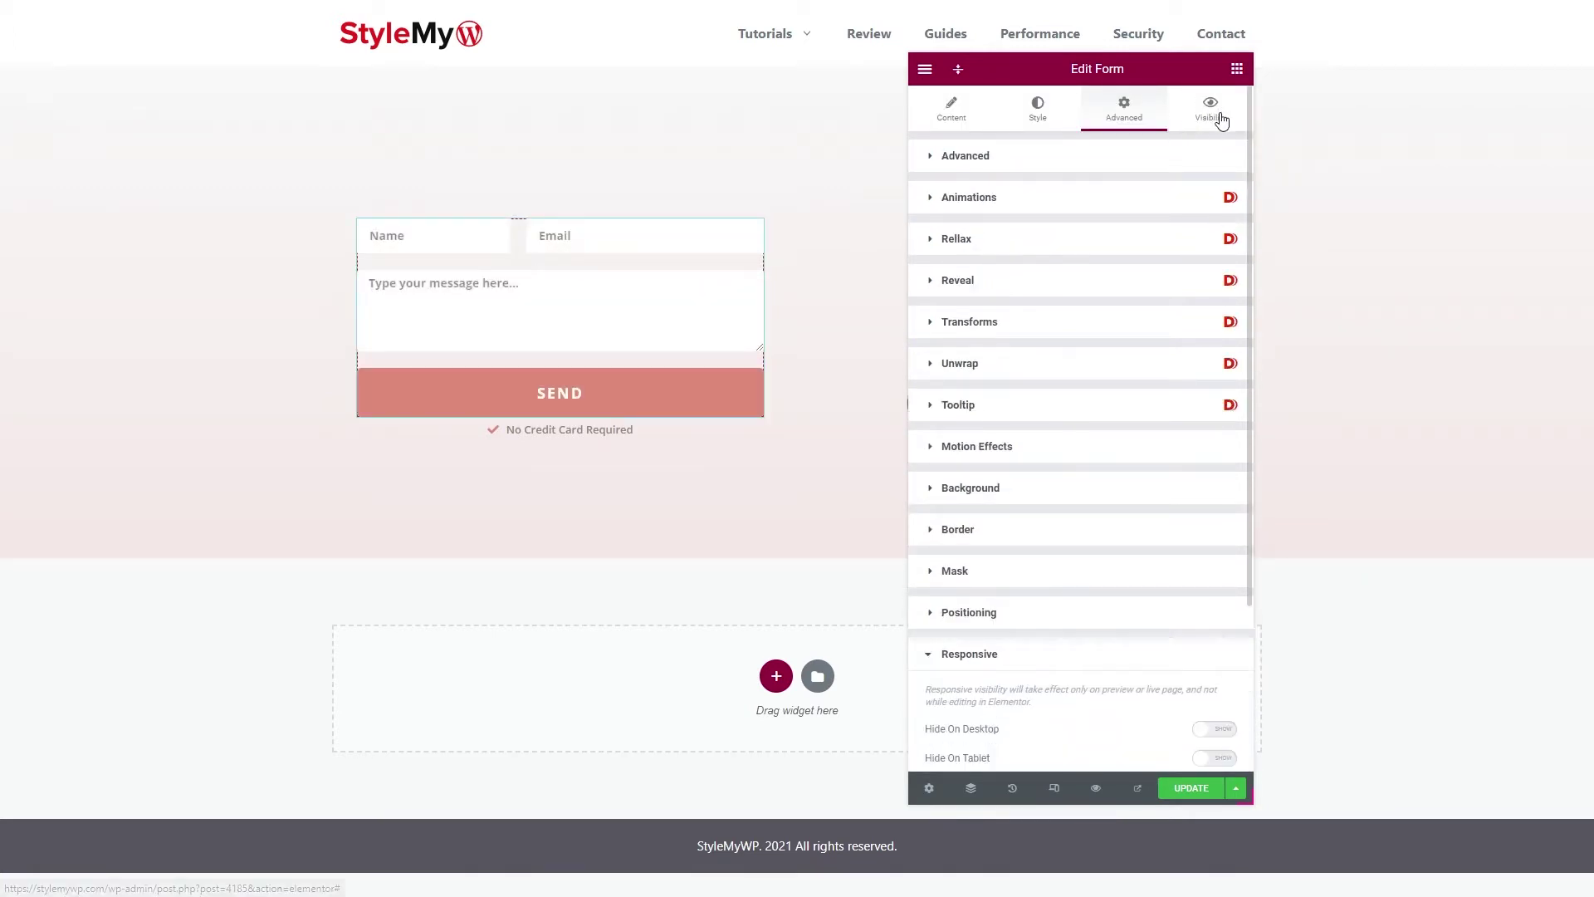
{"action": "left_click", "coordinate": [1211, 110]}
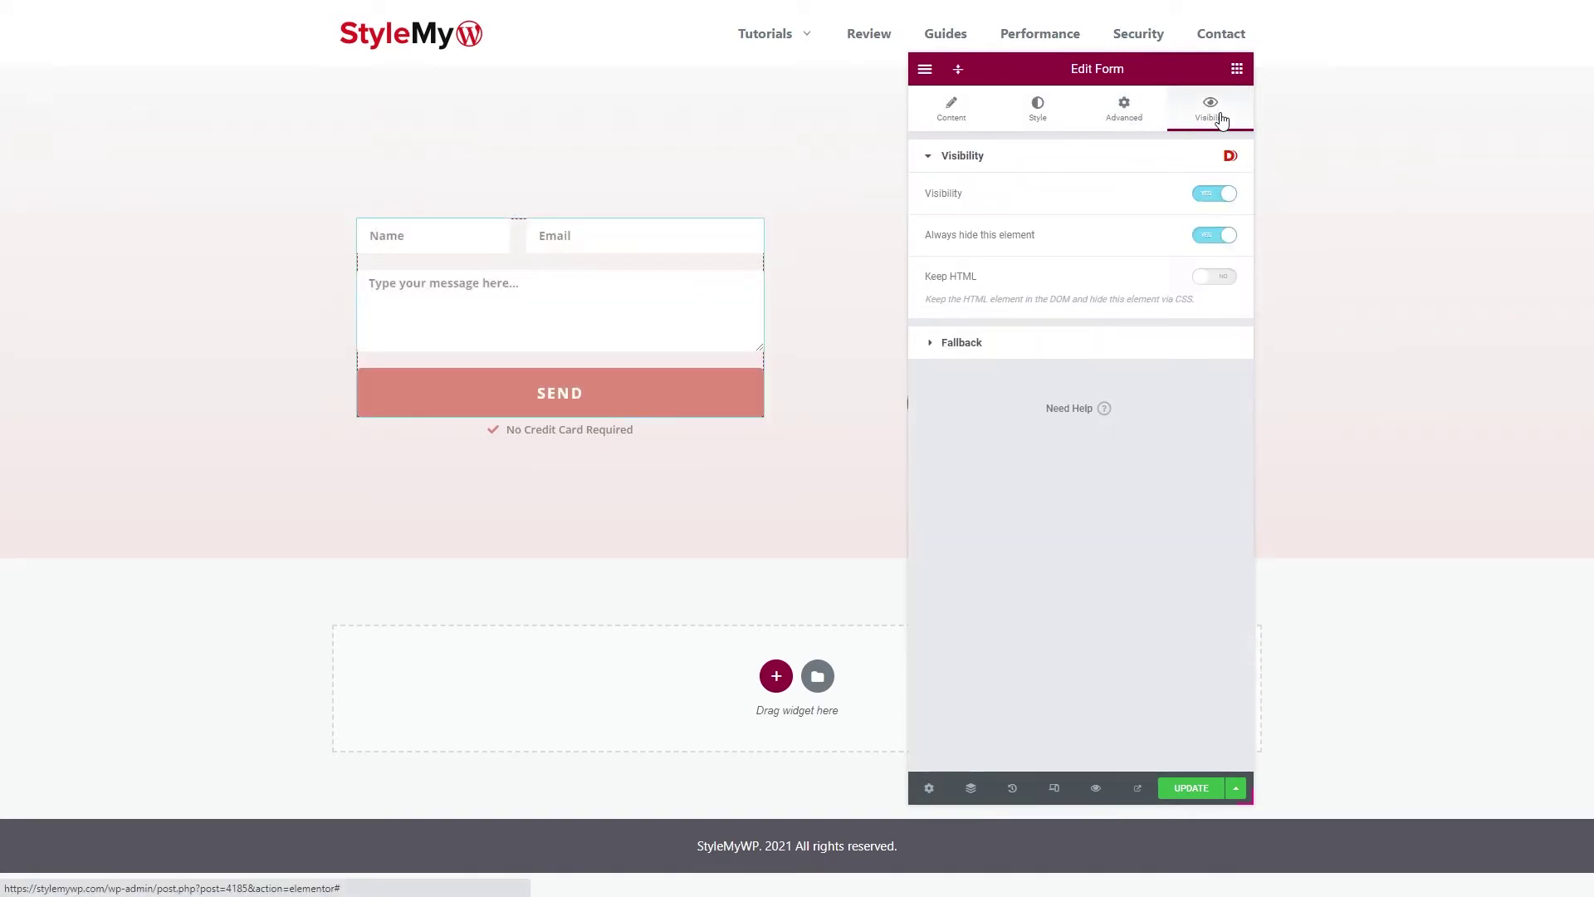
{"action": "left_click", "coordinate": [1212, 240]}
{"action": "scroll", "coordinate": [1131, 331], "scroll_direction": "down", "scroll_amount": 1}
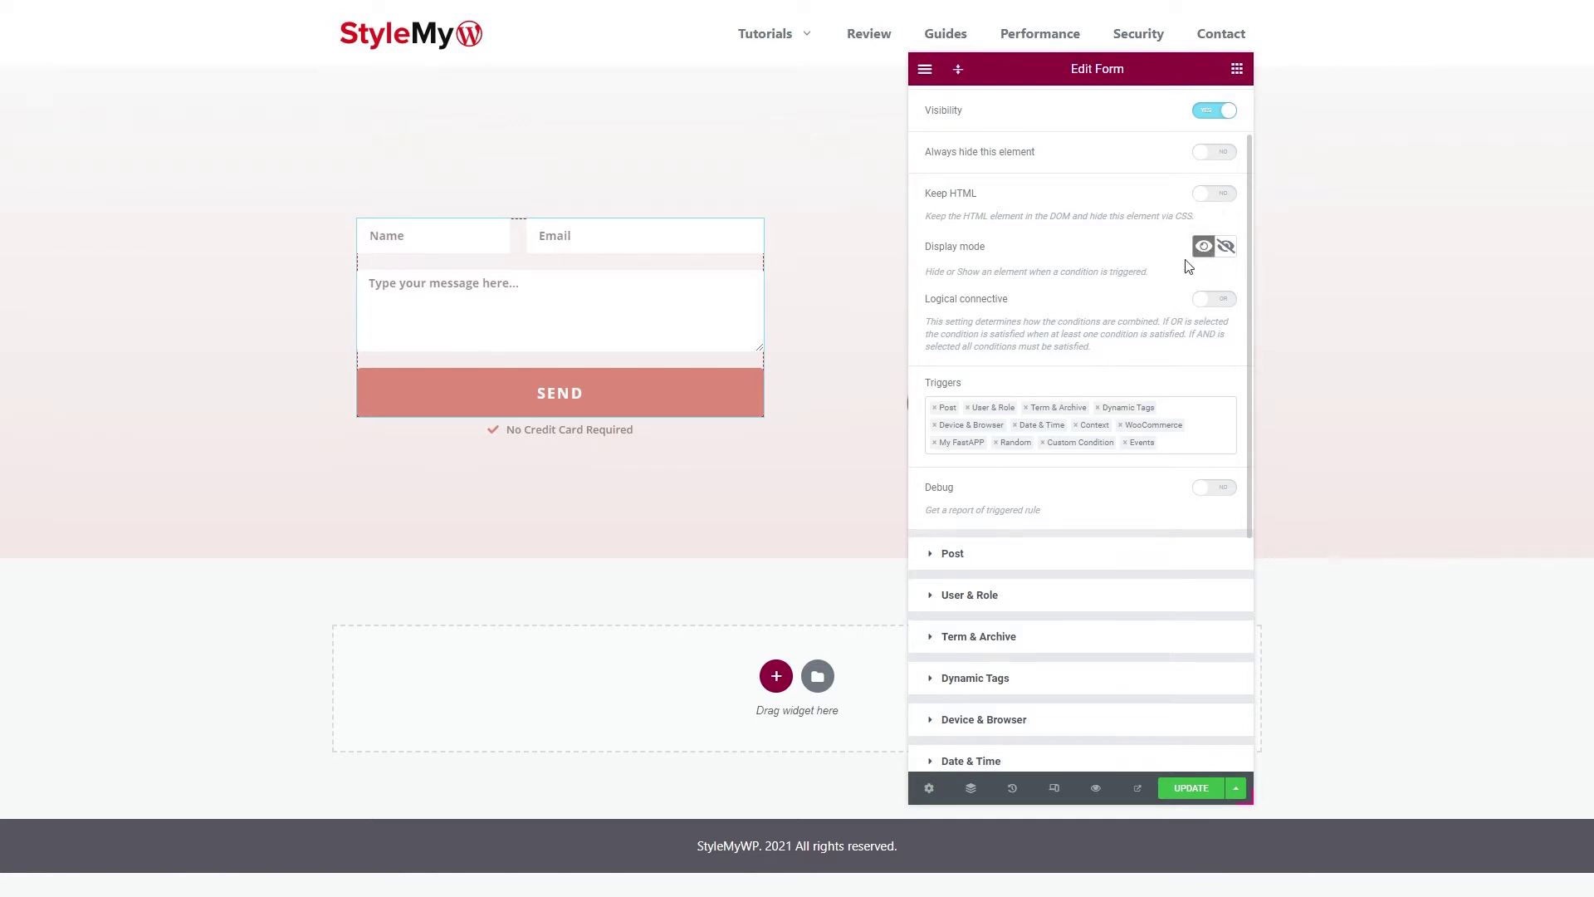
Add Administrator to the form's User & Role Roles condition.
{"action": "left_click", "coordinate": [996, 594]}
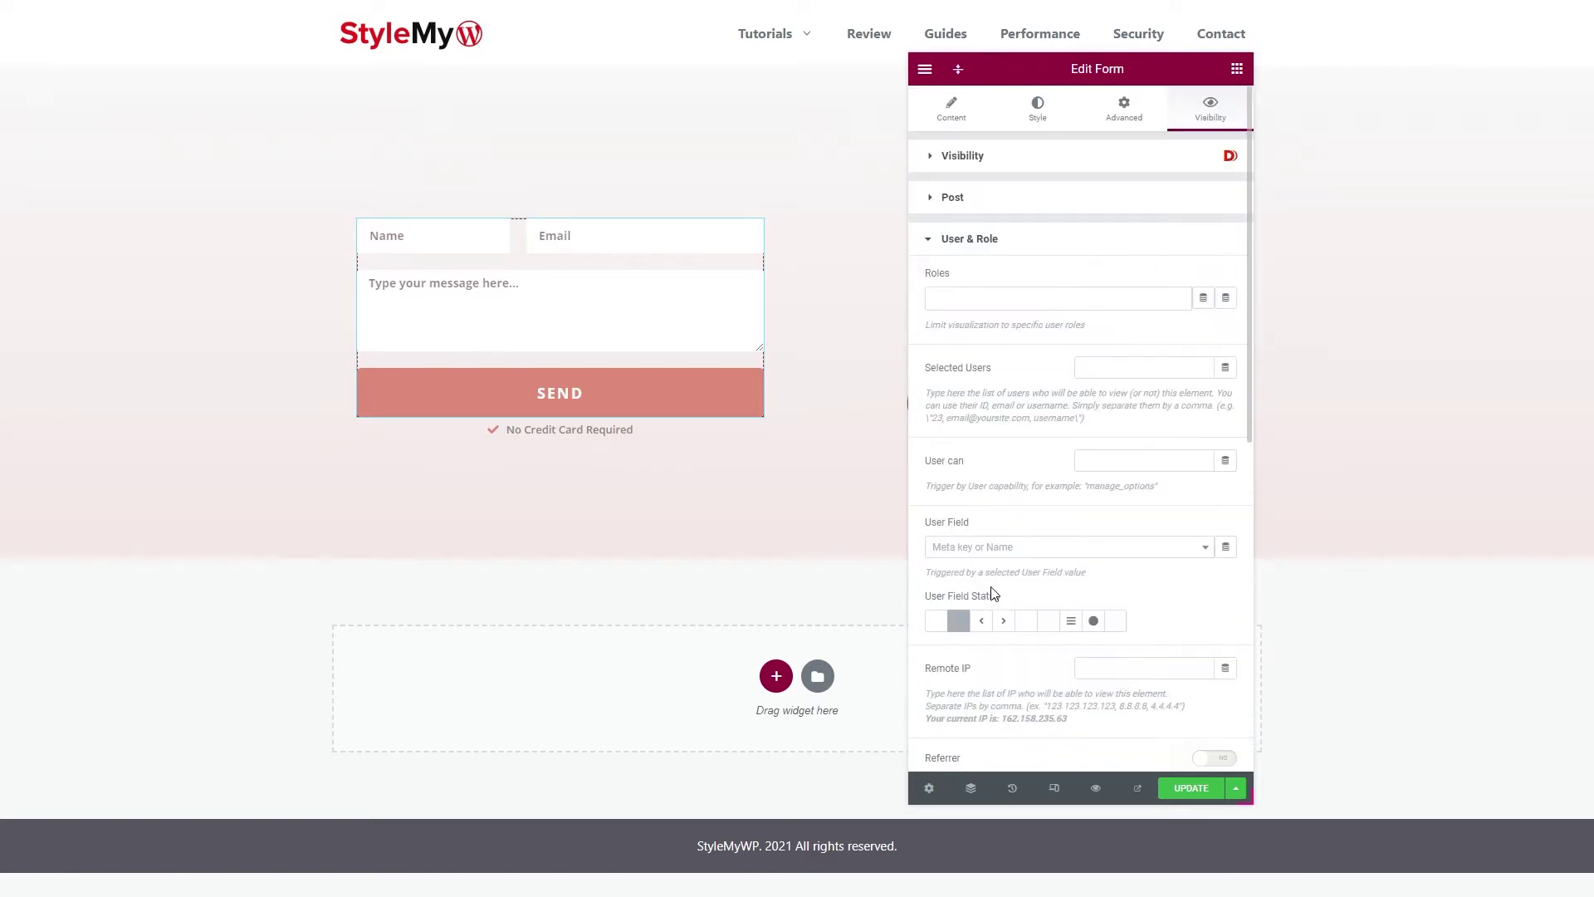
{"action": "left_click", "coordinate": [990, 301]}
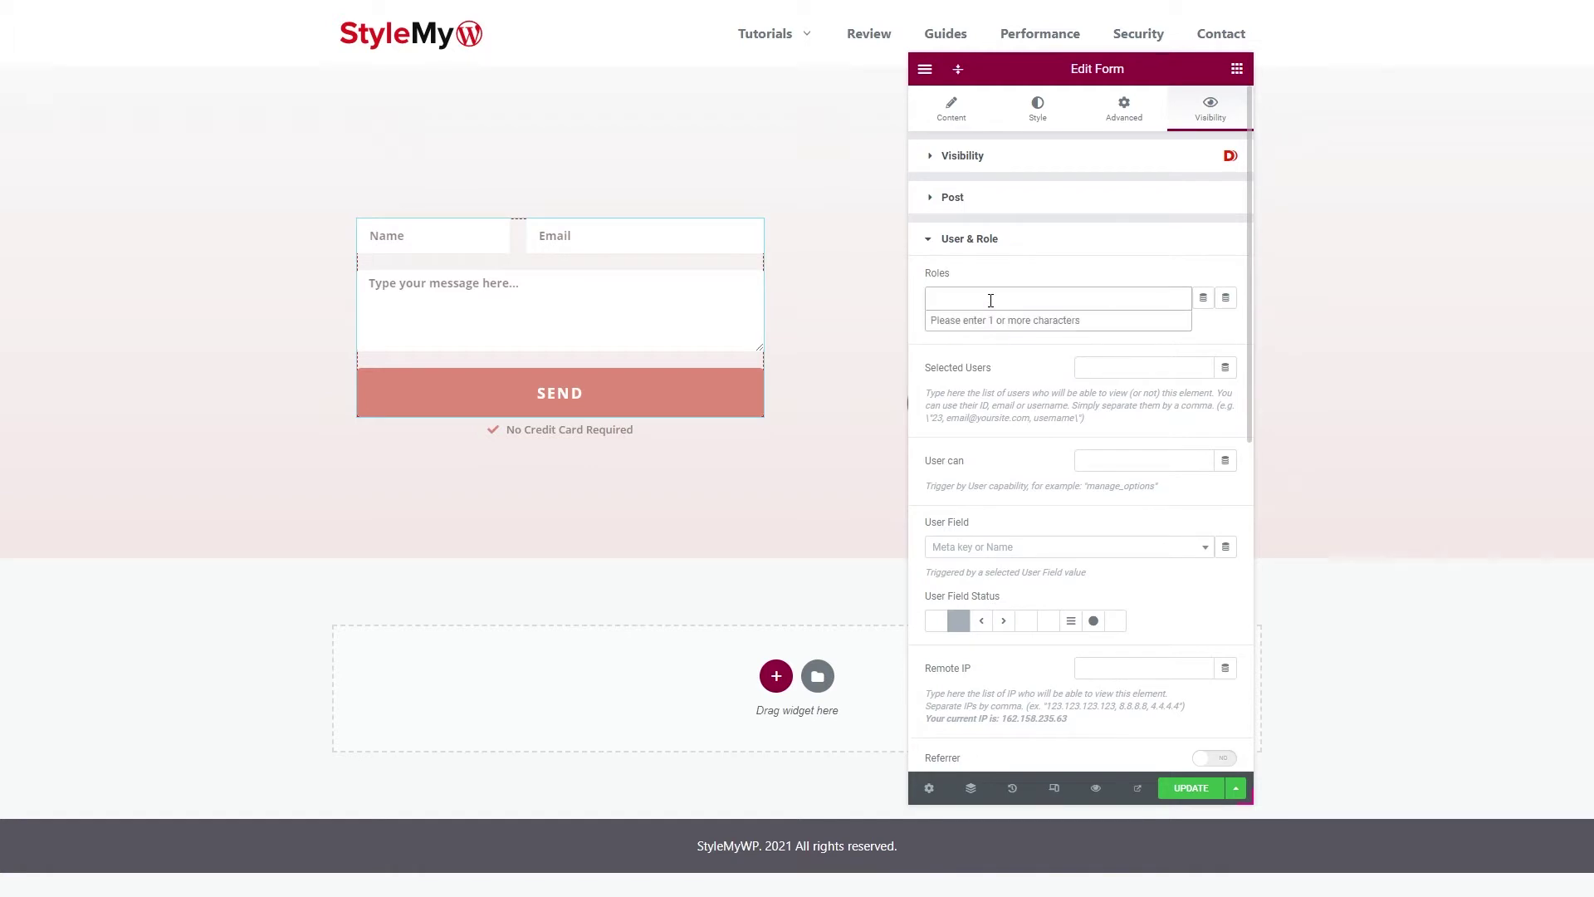
{"action": "type", "text": "ad"}
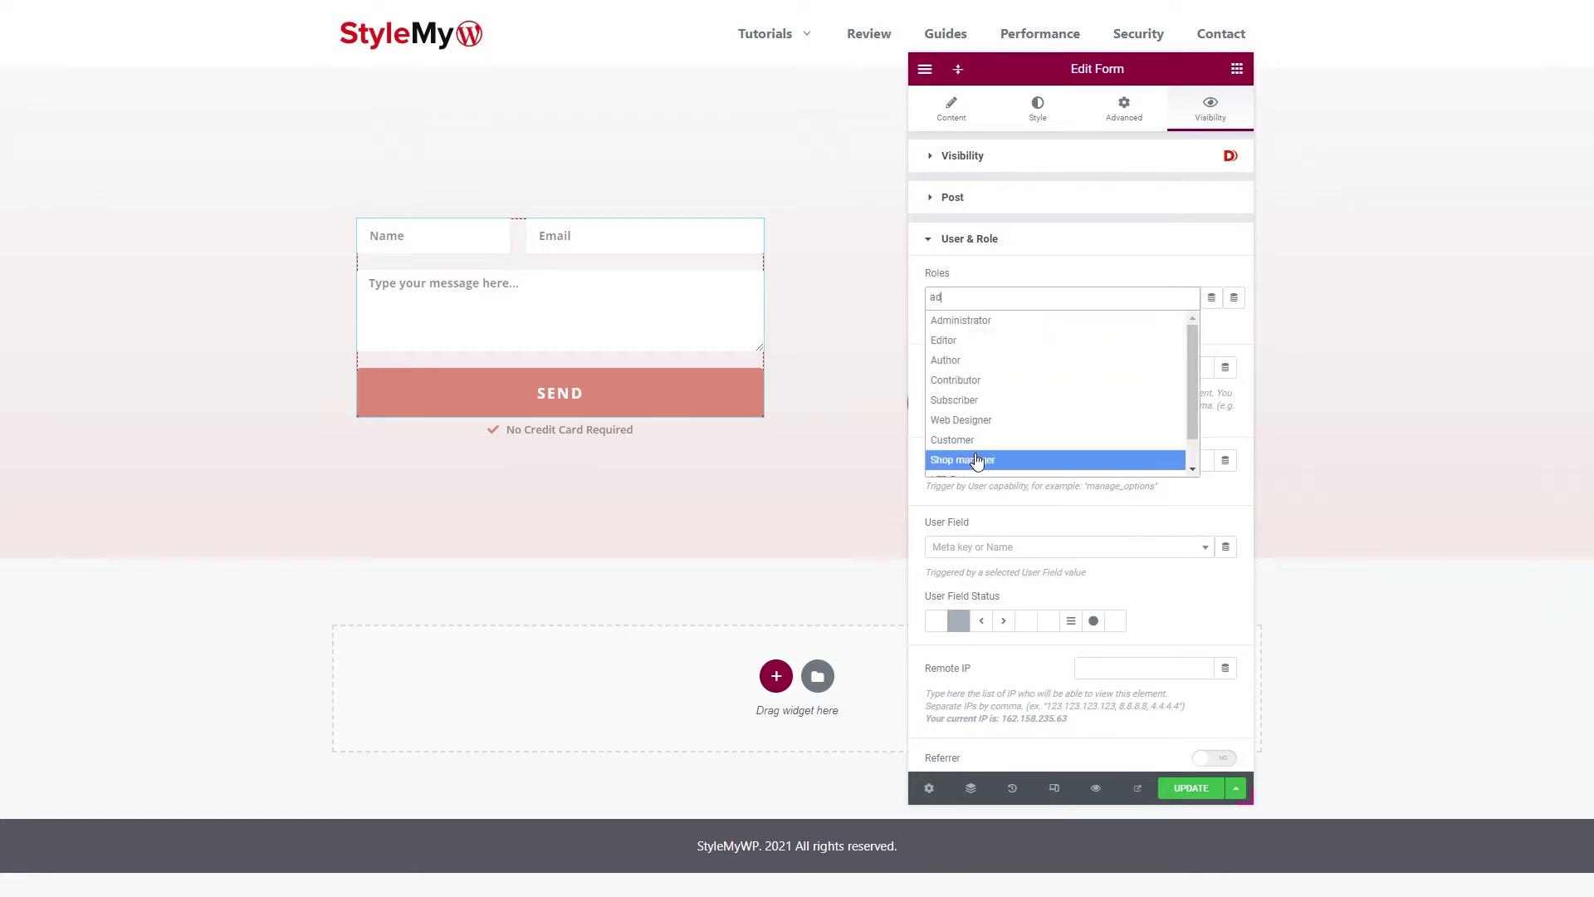
{"action": "scroll", "coordinate": [1007, 456], "scroll_direction": "down", "scroll_amount": 1}
{"action": "scroll", "coordinate": [988, 340], "scroll_direction": "up", "scroll_amount": 2}
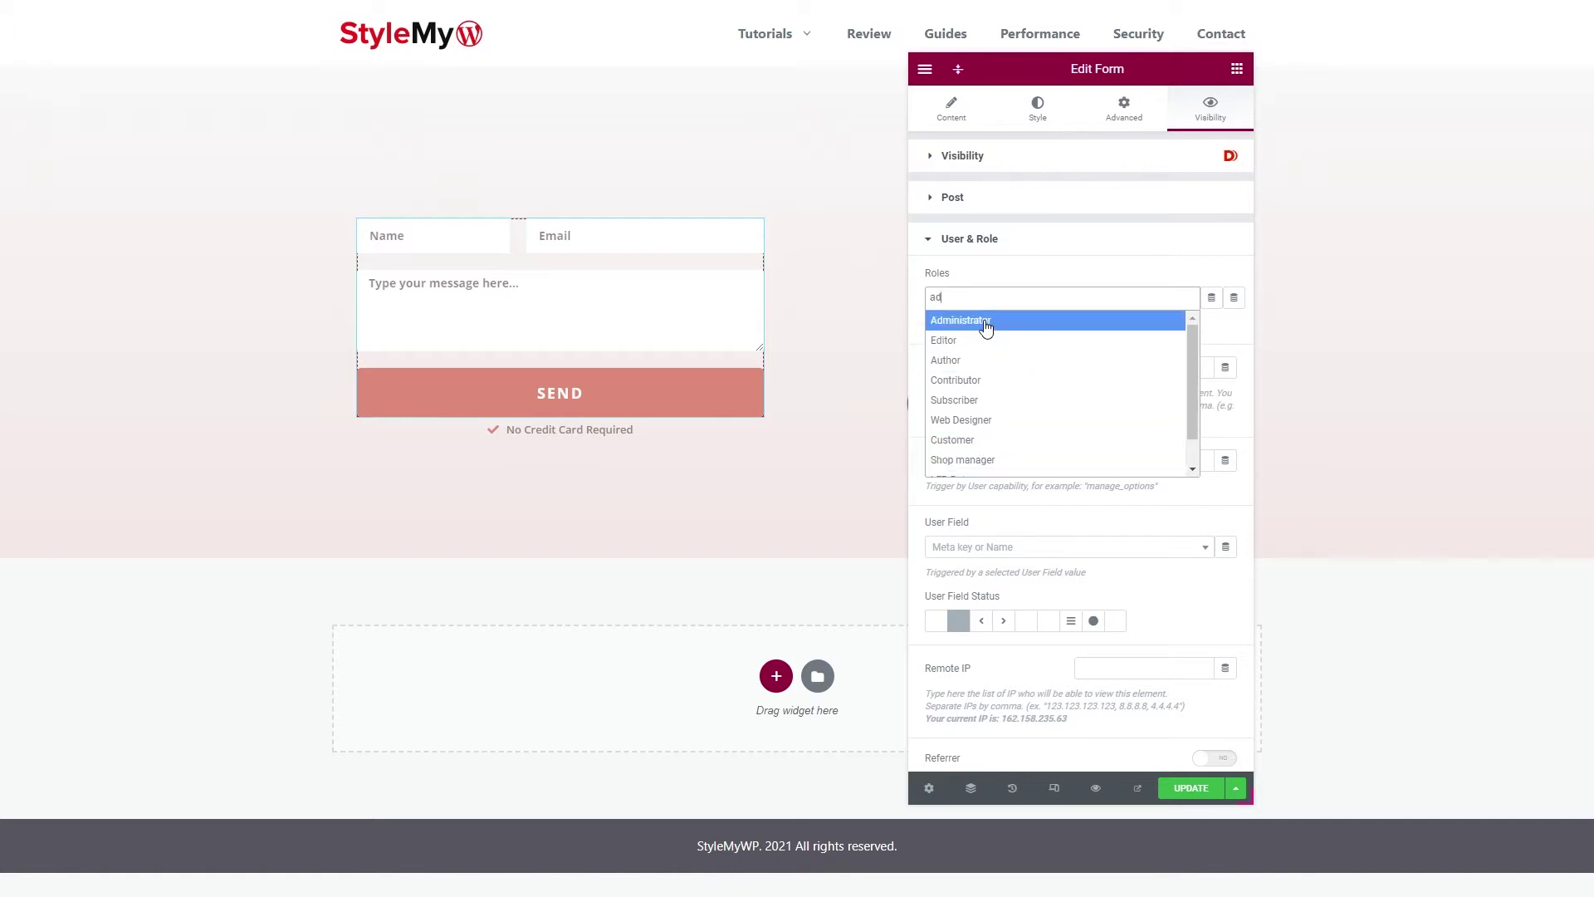
{"action": "left_click", "coordinate": [987, 324]}
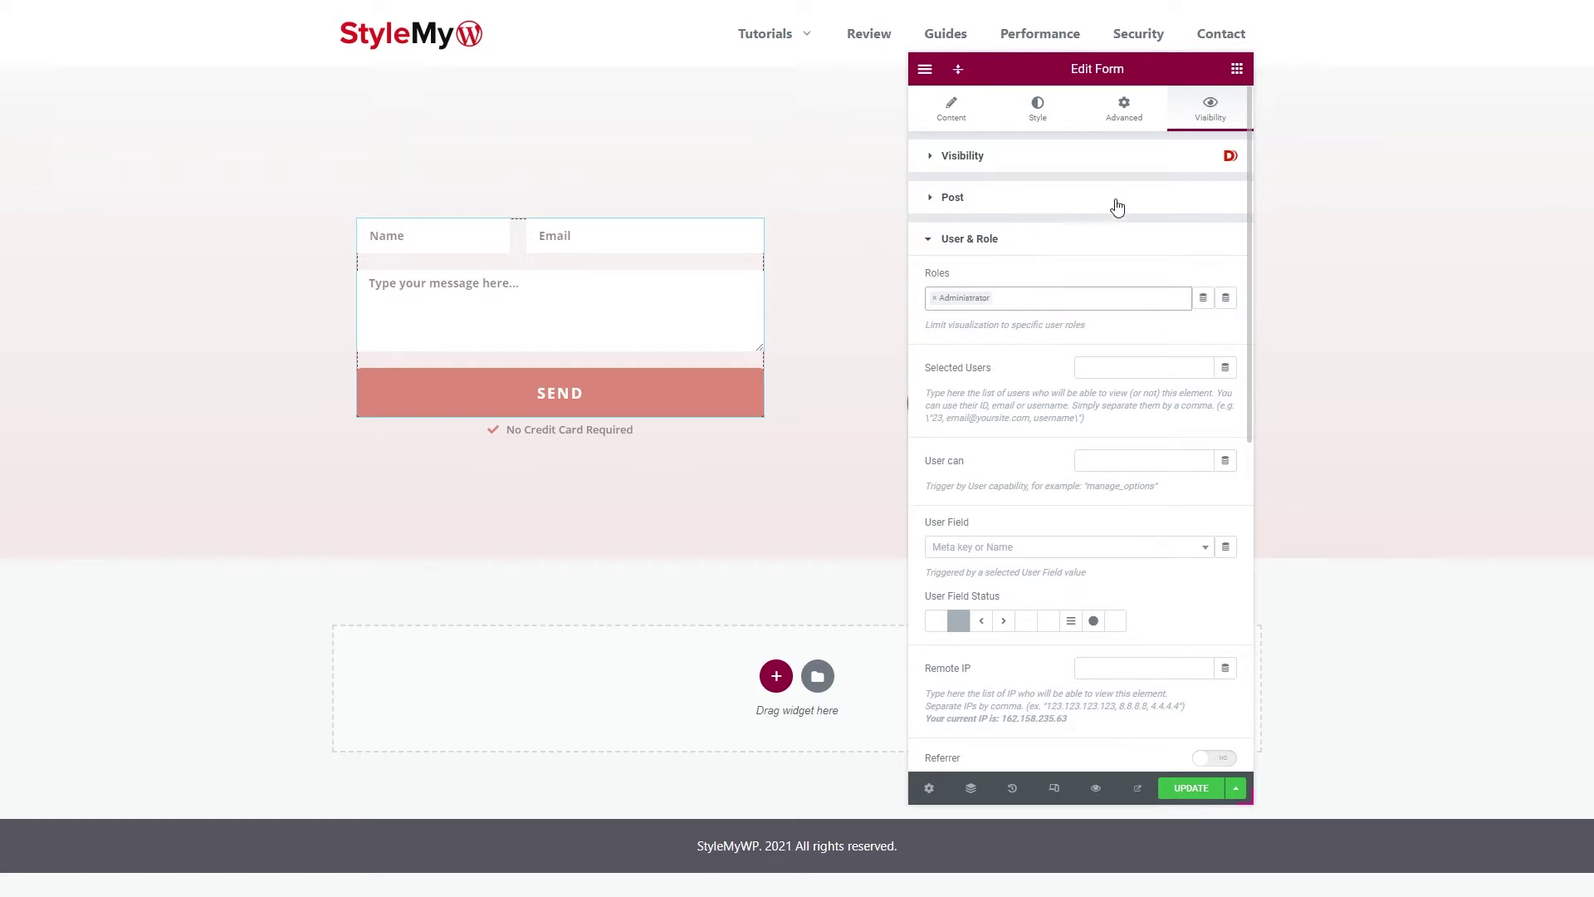
Save the page with the Administrator role condition applied.
{"action": "left_click", "coordinate": [1139, 170]}
{"action": "left_click", "coordinate": [1141, 170]}
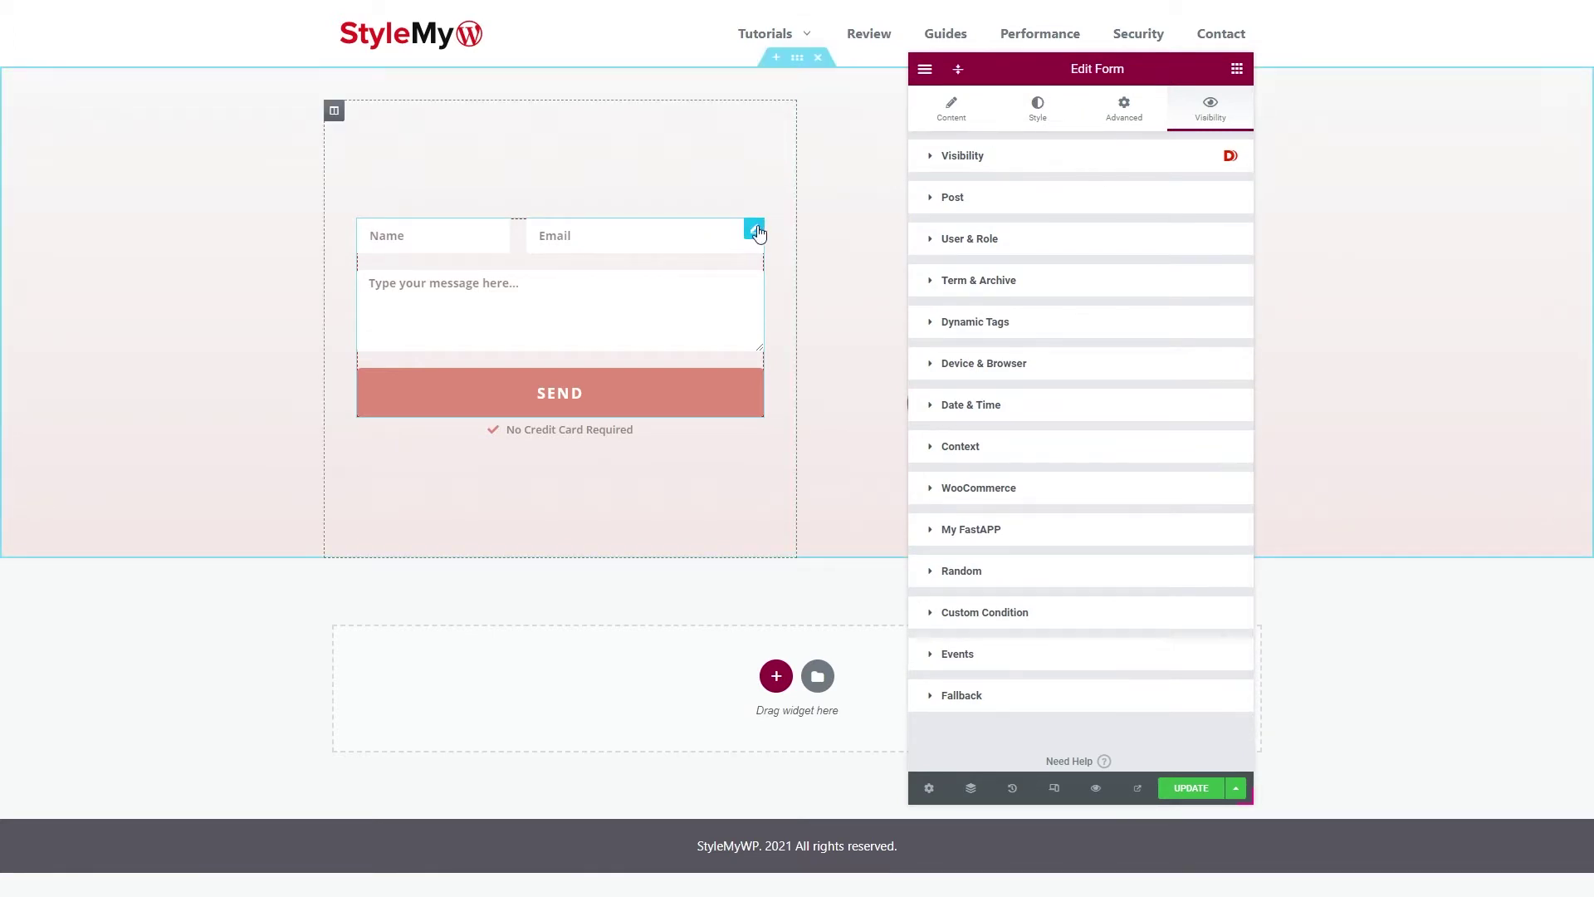
{"action": "left_click", "coordinate": [1014, 248]}
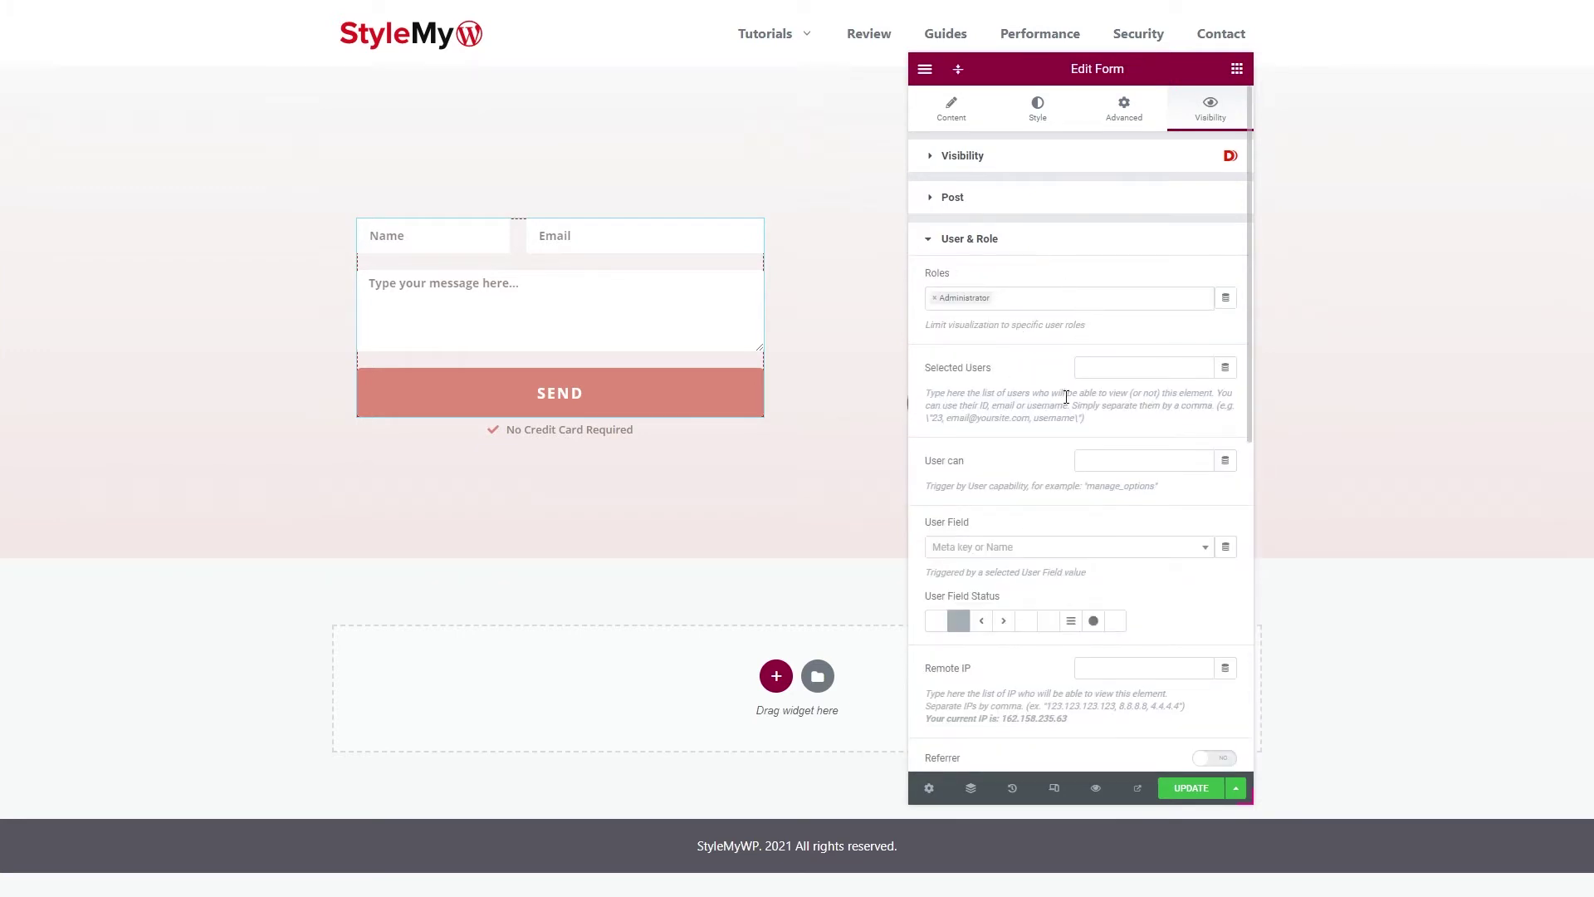
{"action": "left_click", "coordinate": [1192, 788]}
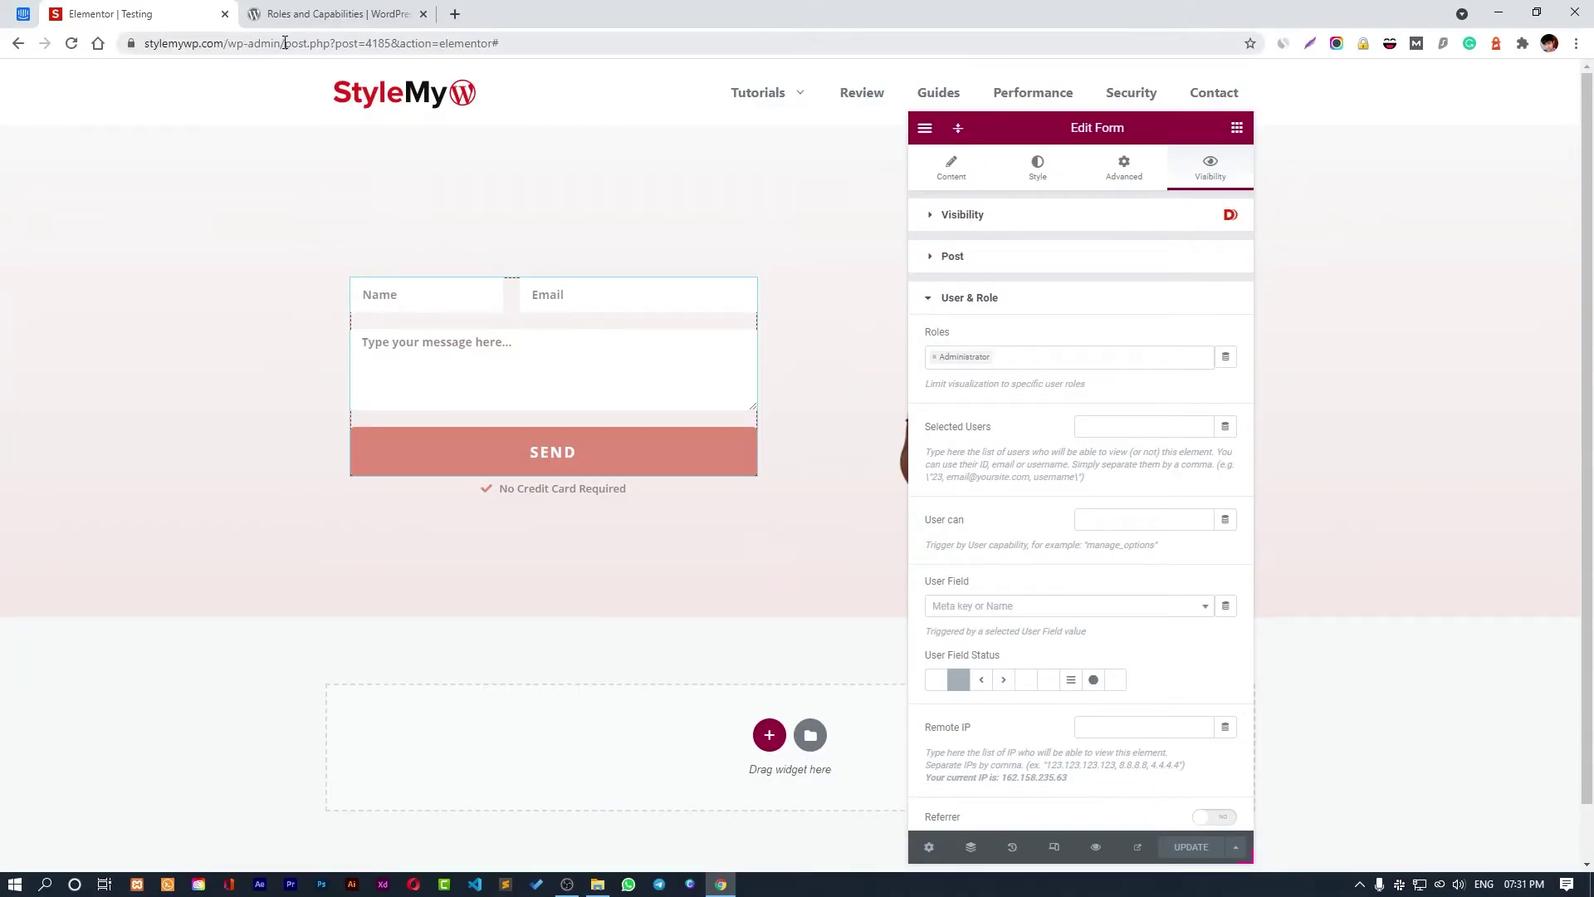
Open the WordPress admin dashboard and the live Testing page in new tabs.
{"action": "left_click", "coordinate": [284, 43]}
{"action": "right_click", "coordinate": [193, 21]}
{"action": "left_click", "coordinate": [222, 39]}
{"action": "type", "text": "https://stylemywp.com/wp-admin/"}
{"action": "key", "text": "Return"}
{"action": "left_click", "coordinate": [184, 8]}
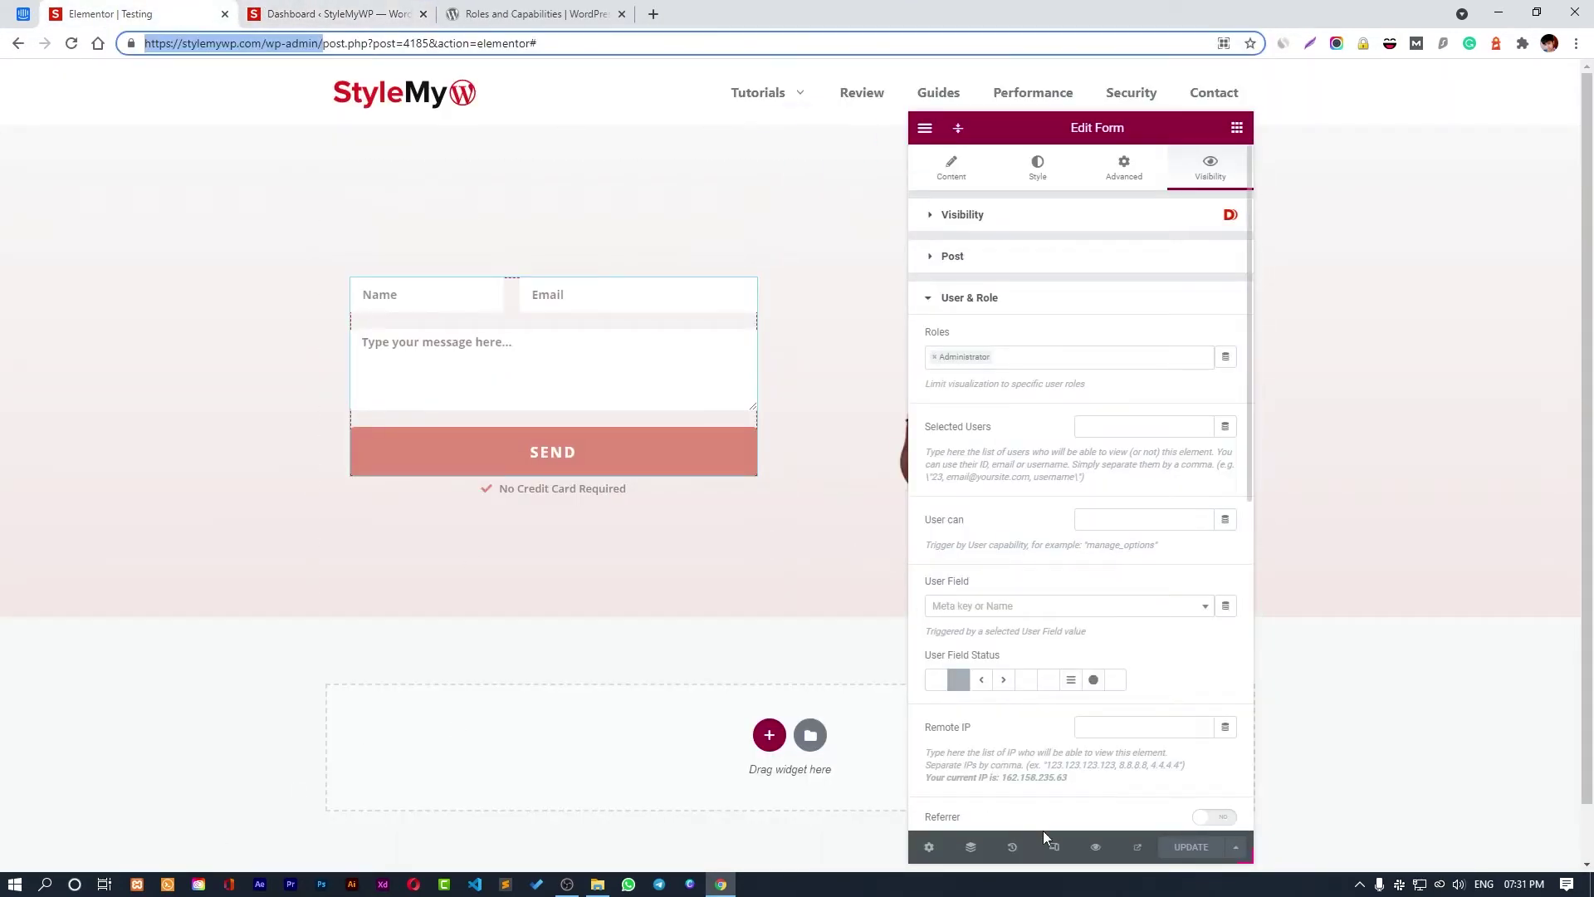
{"action": "left_click", "coordinate": [1138, 847]}
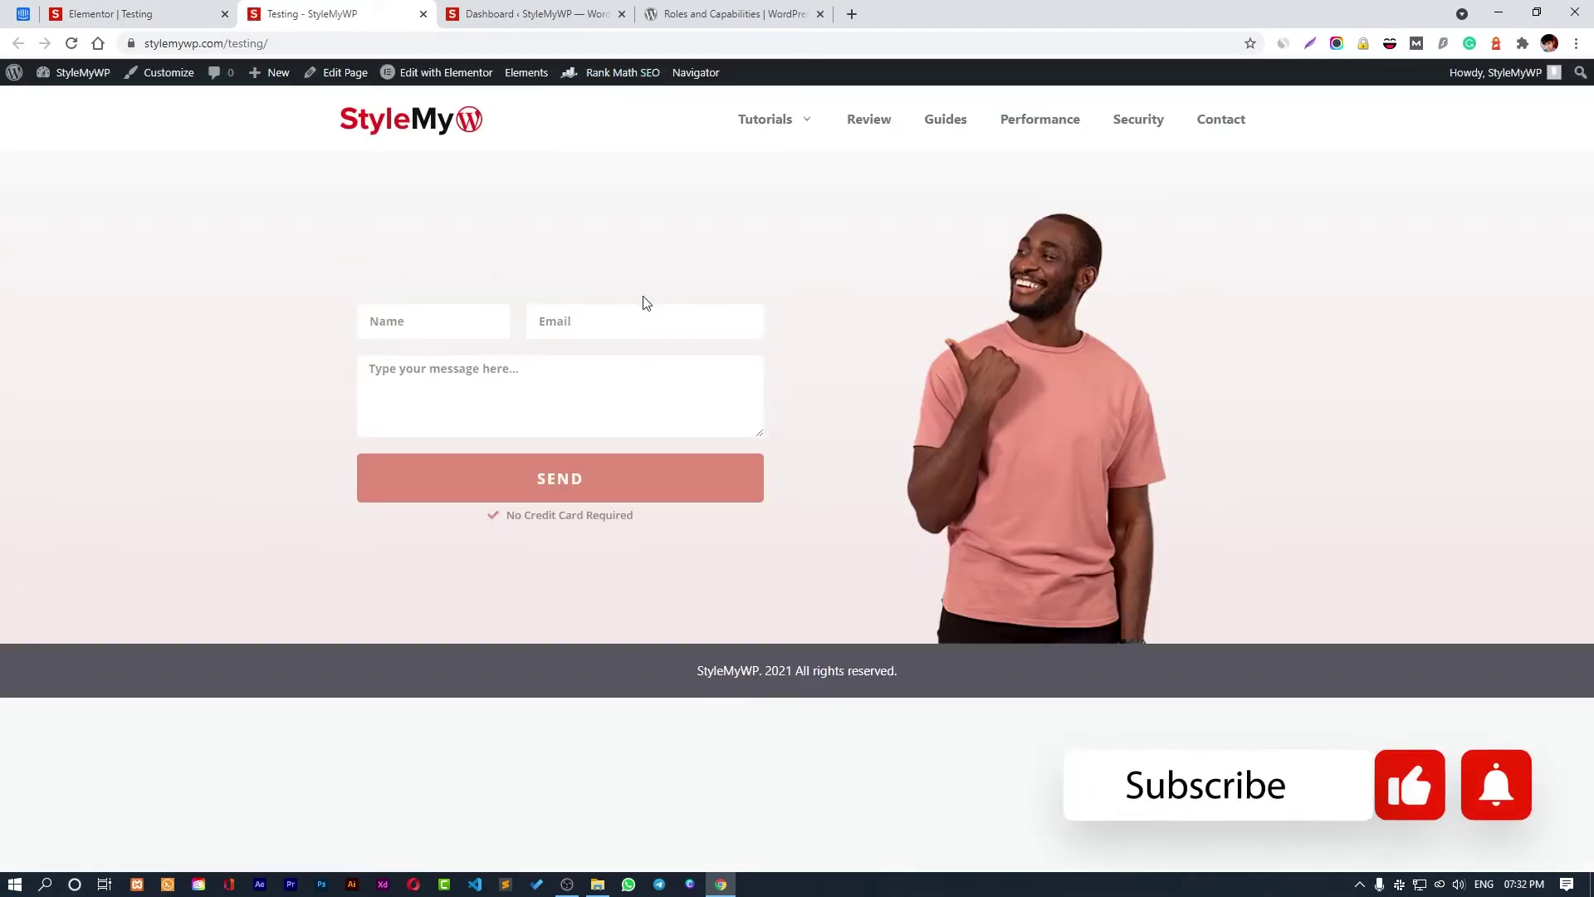
Load stylemywp.com/testing/ in Incognito to confirm the form is hidden, then return to the editor.
{"action": "left_click", "coordinate": [309, 41]}
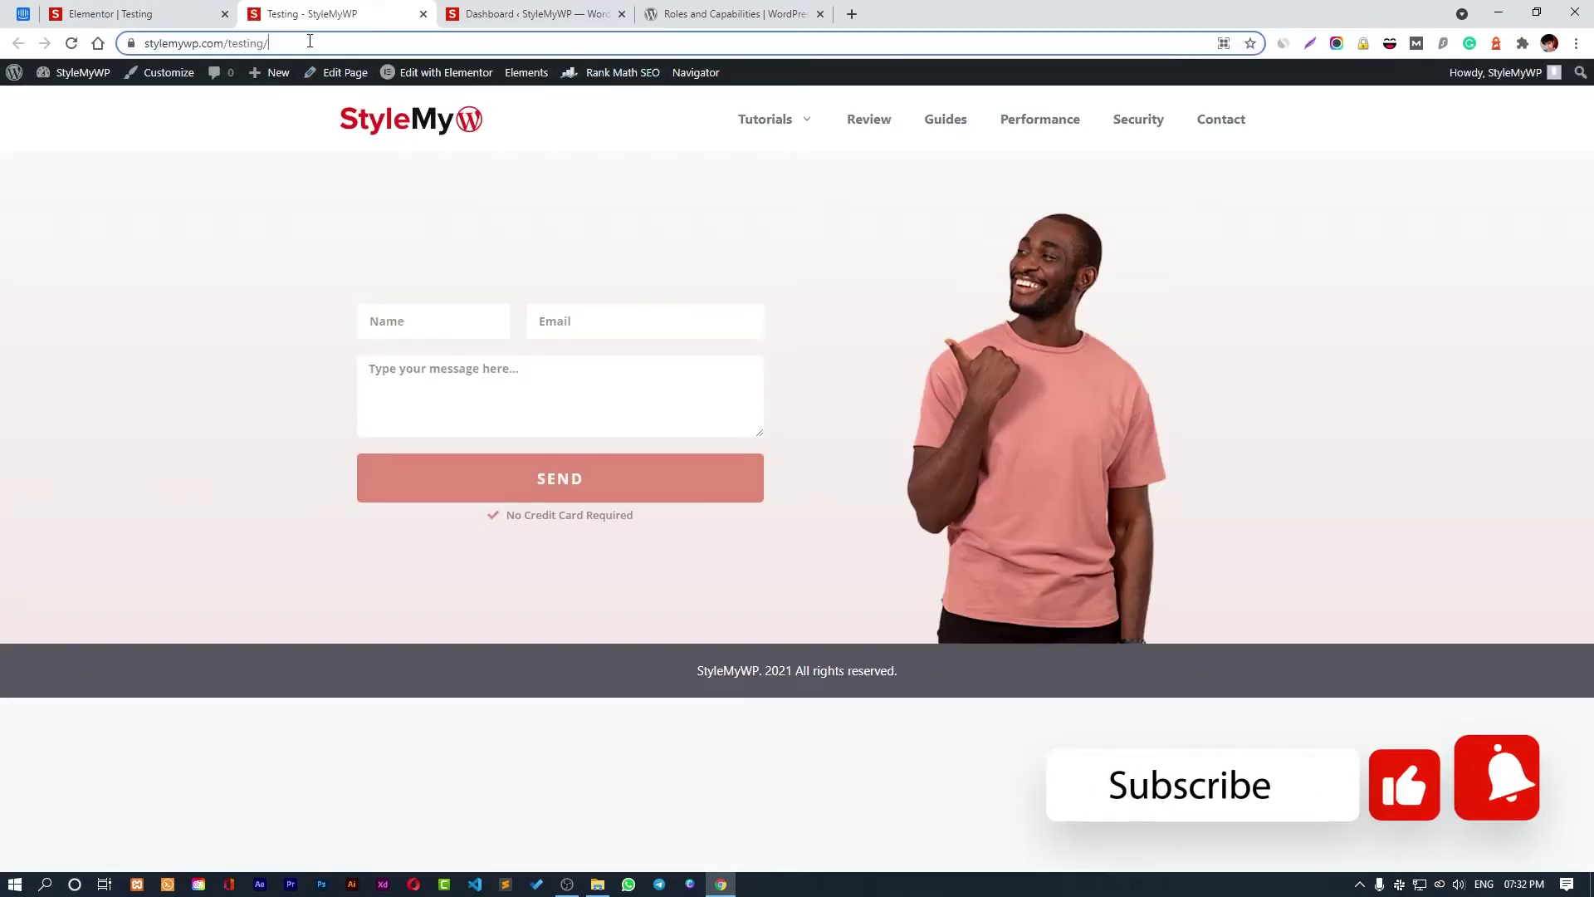
{"action": "key", "text": "ctrl+a"}
{"action": "key", "text": "ctrl+c"}
{"action": "key", "text": "ctrl+shift+n"}
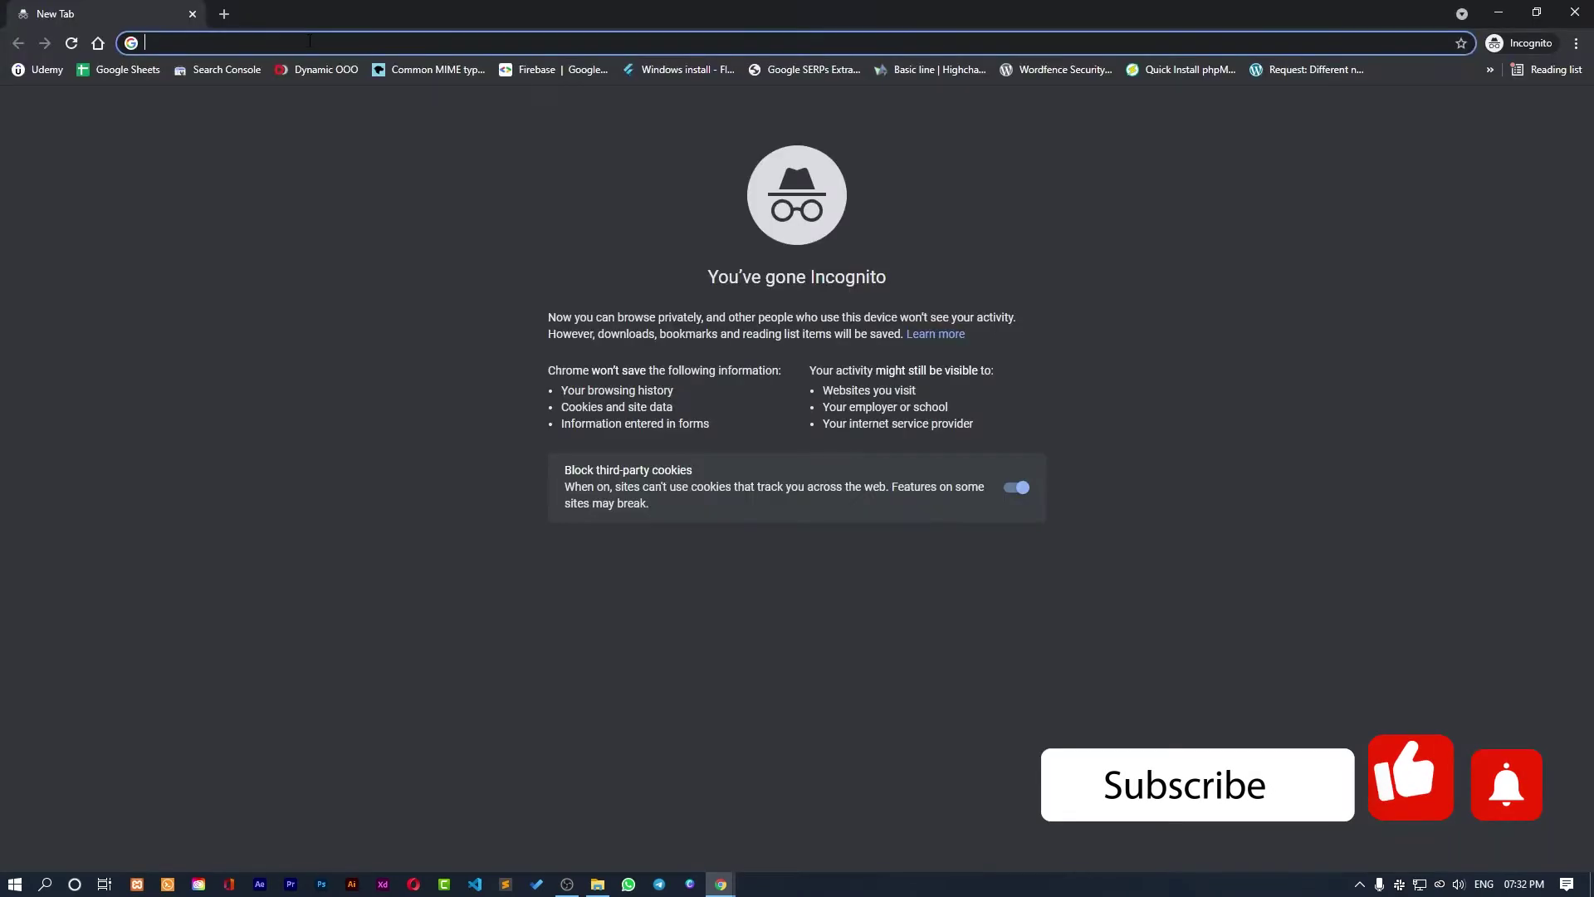
{"action": "key", "text": "ctrl+v"}
{"action": "key", "text": "Return"}
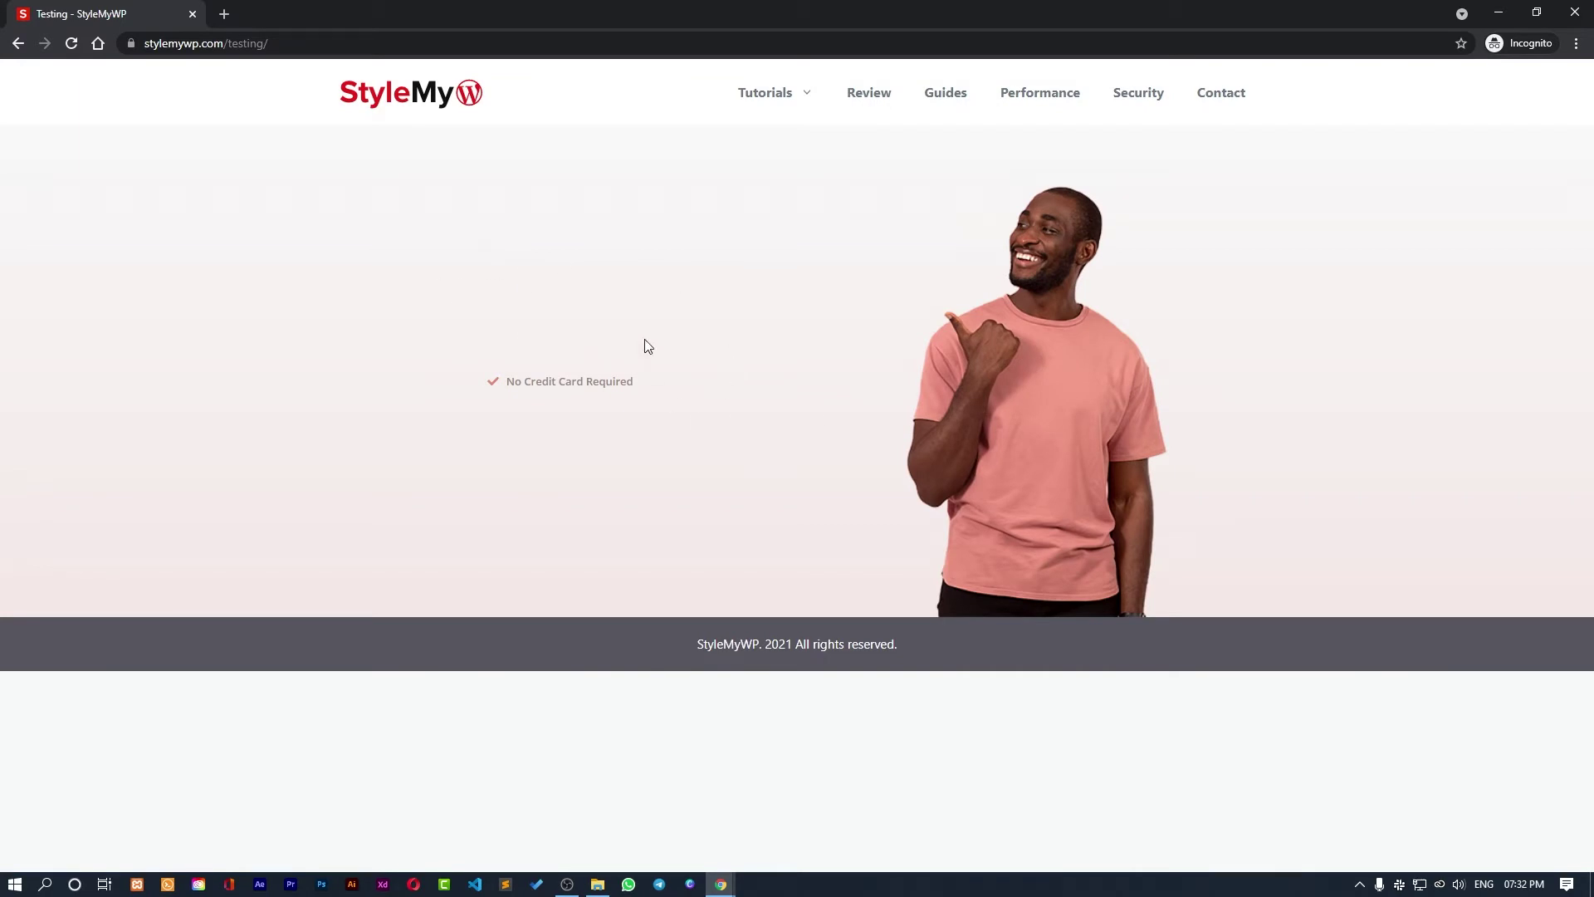
{"action": "key", "text": "alt+Tab"}
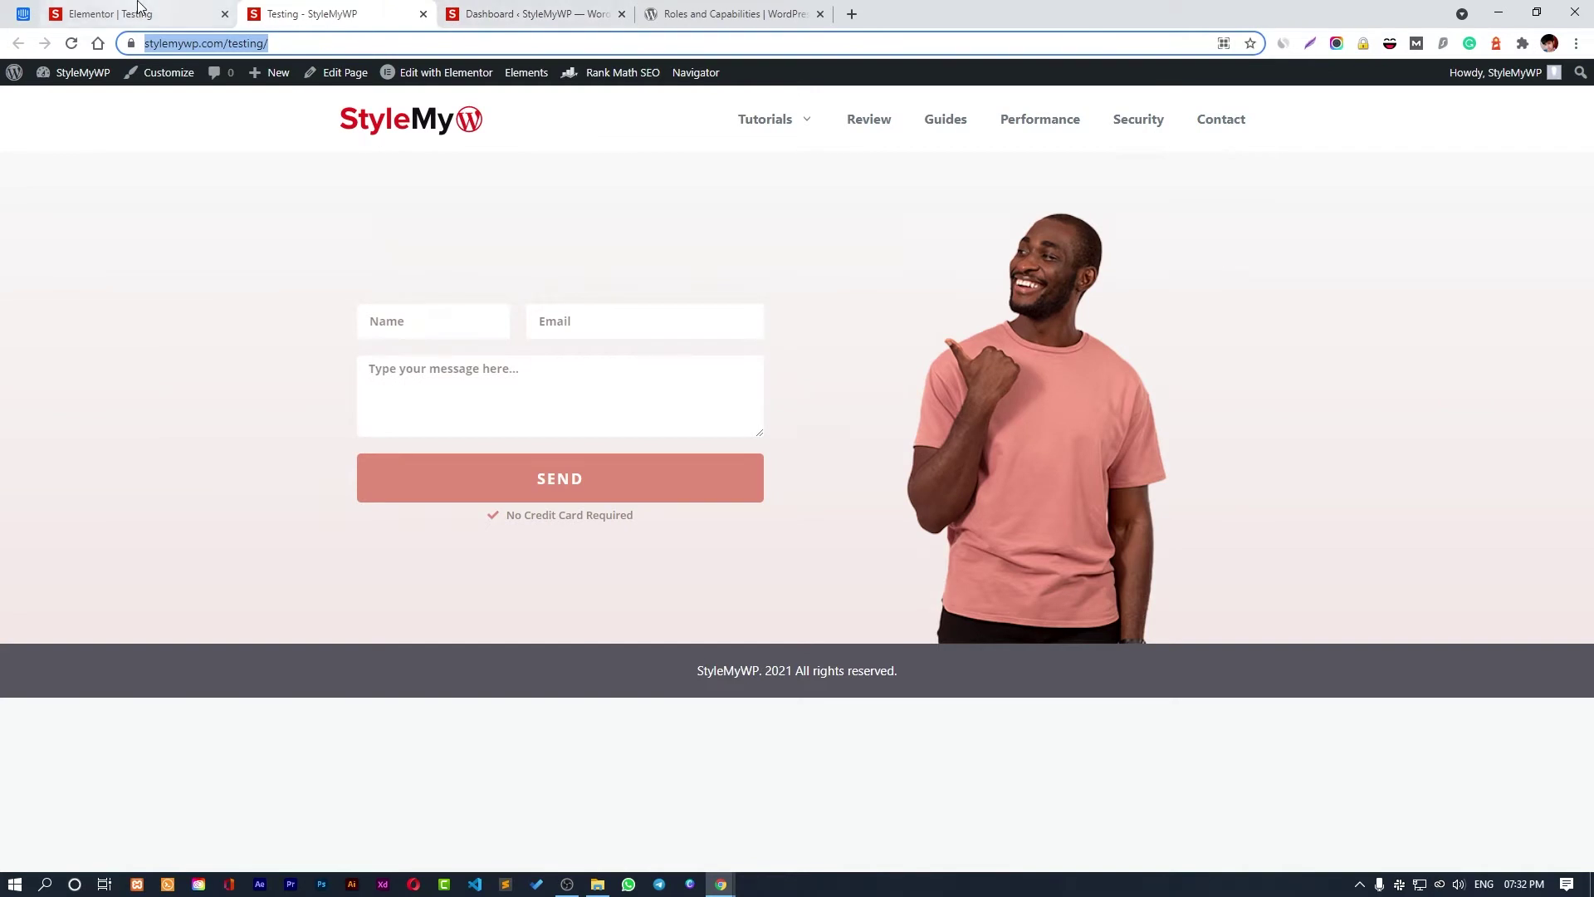
{"action": "left_click", "coordinate": [139, 9]}
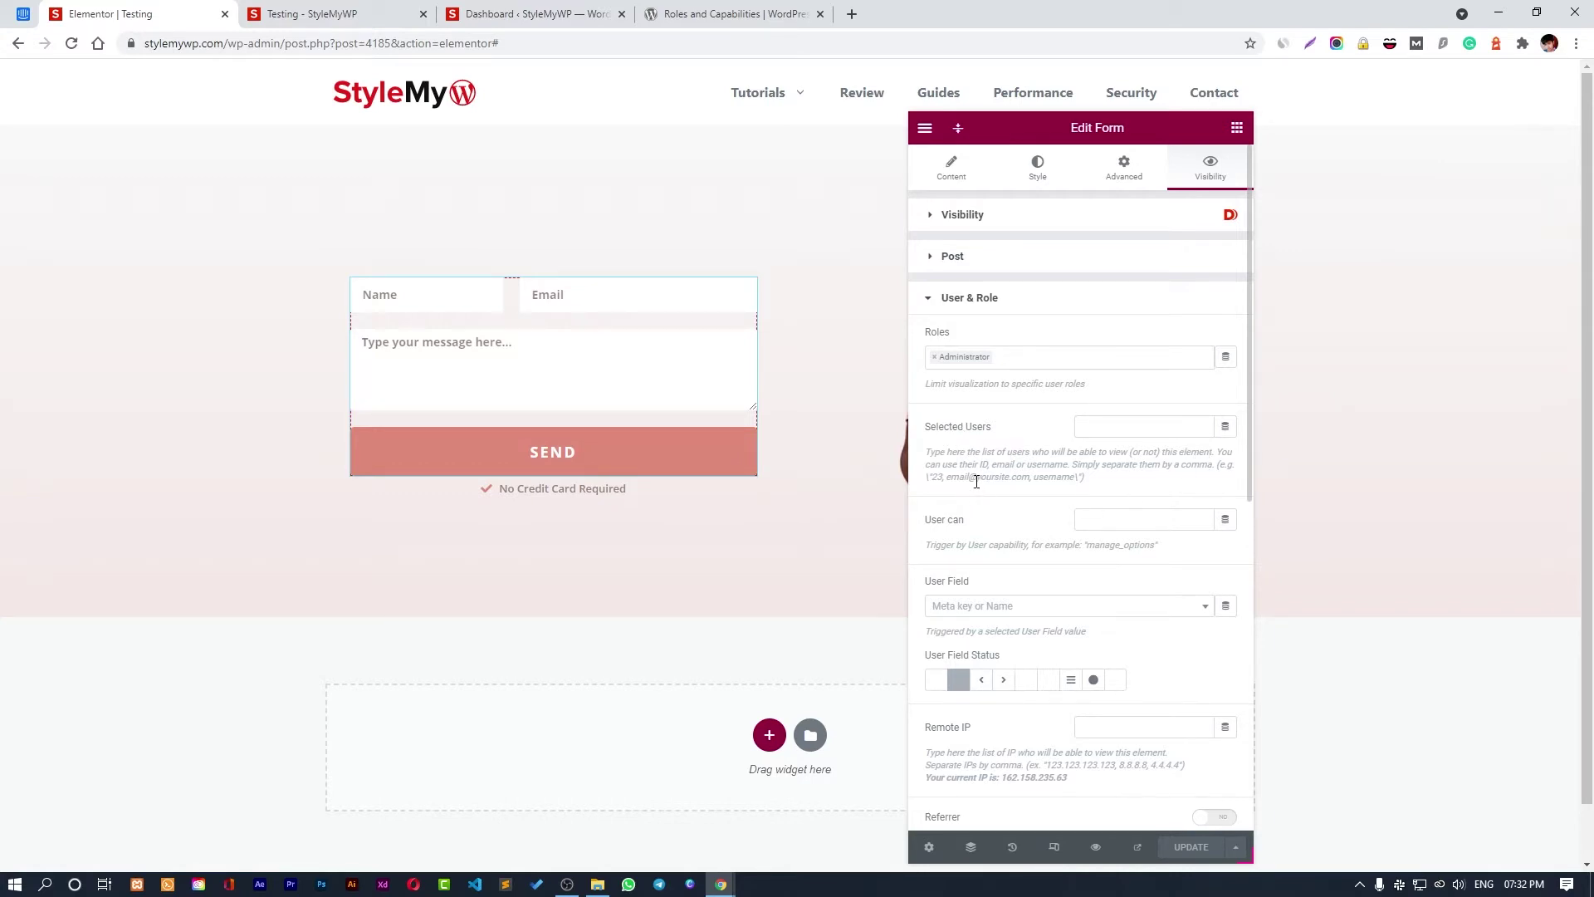
{"action": "left_click_drag", "start_coordinate": [975, 482], "coordinate": [1072, 479]}
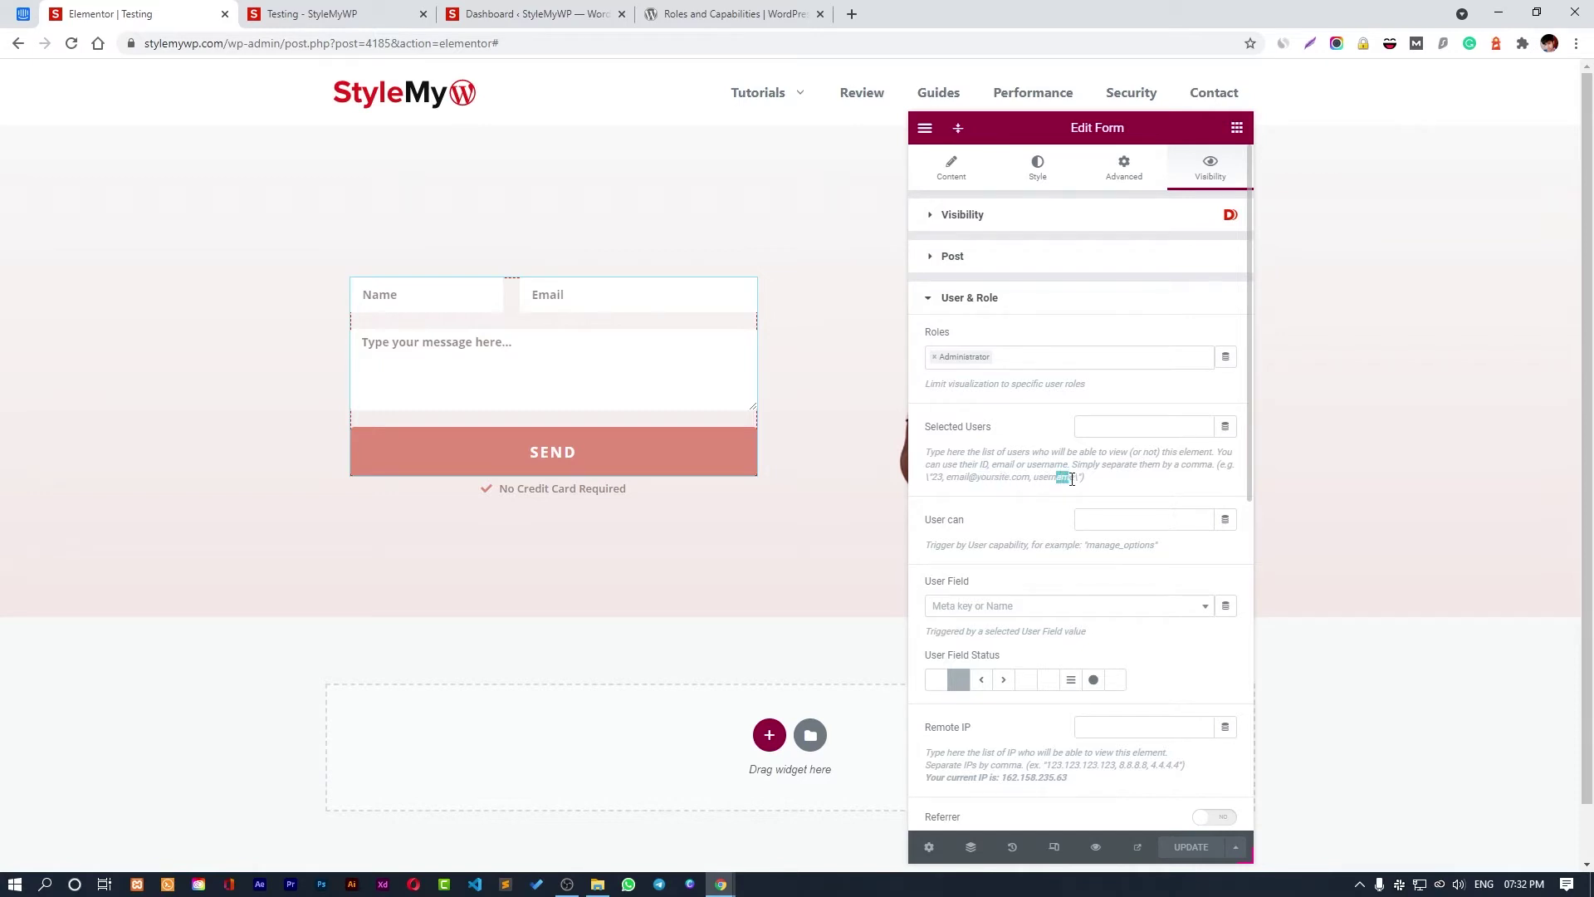
{"action": "left_click", "coordinate": [1022, 498]}
{"action": "left_click", "coordinate": [1123, 223]}
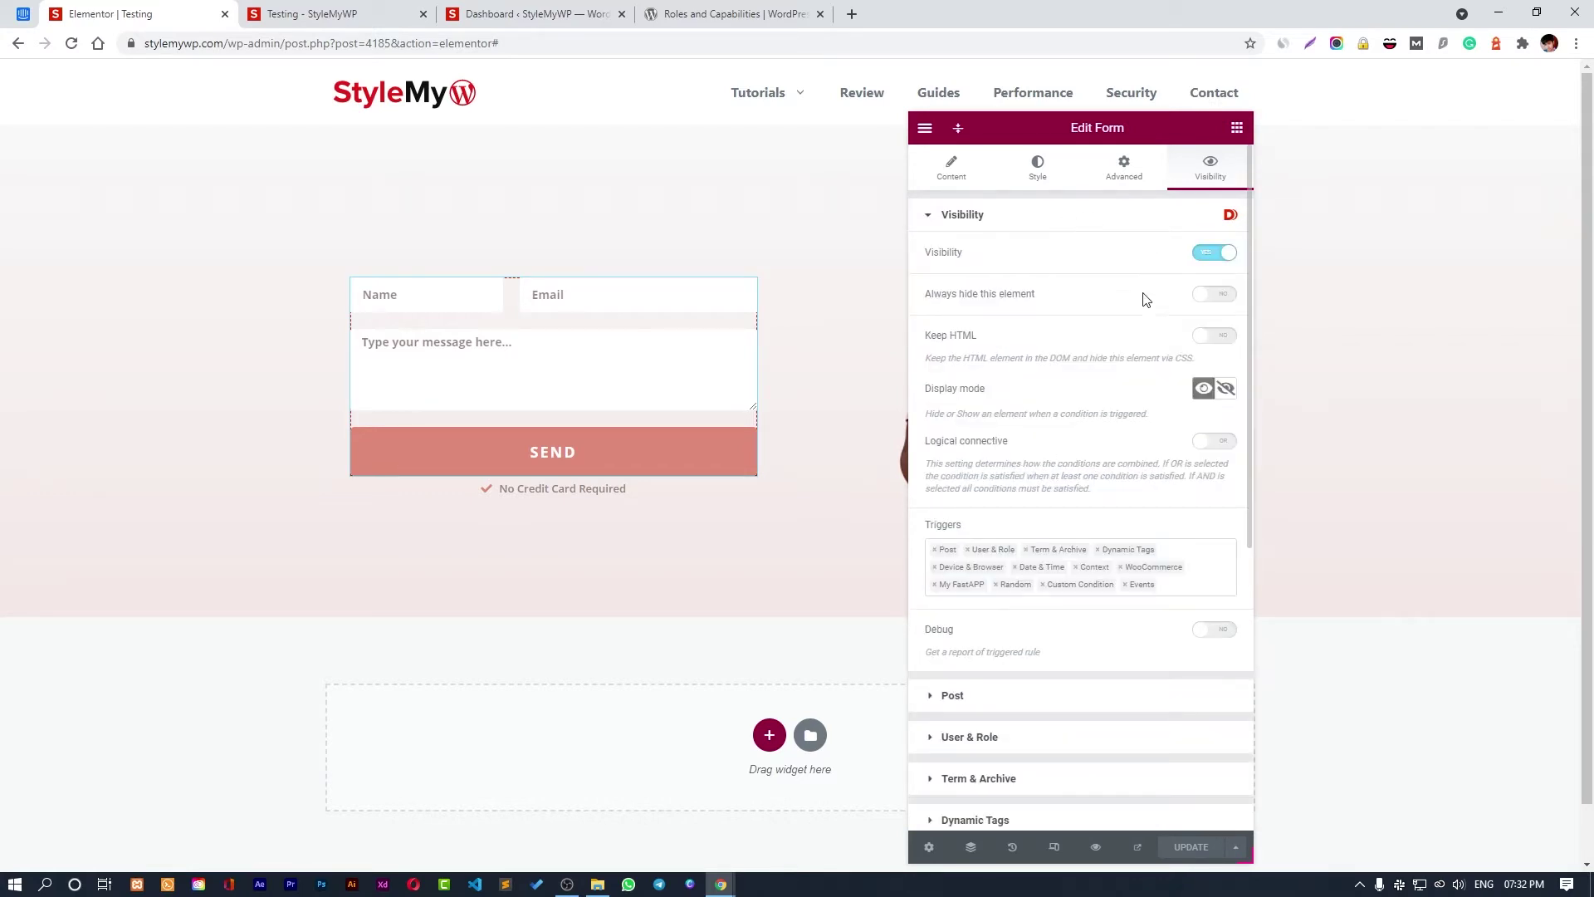
{"action": "left_click", "coordinate": [1072, 218]}
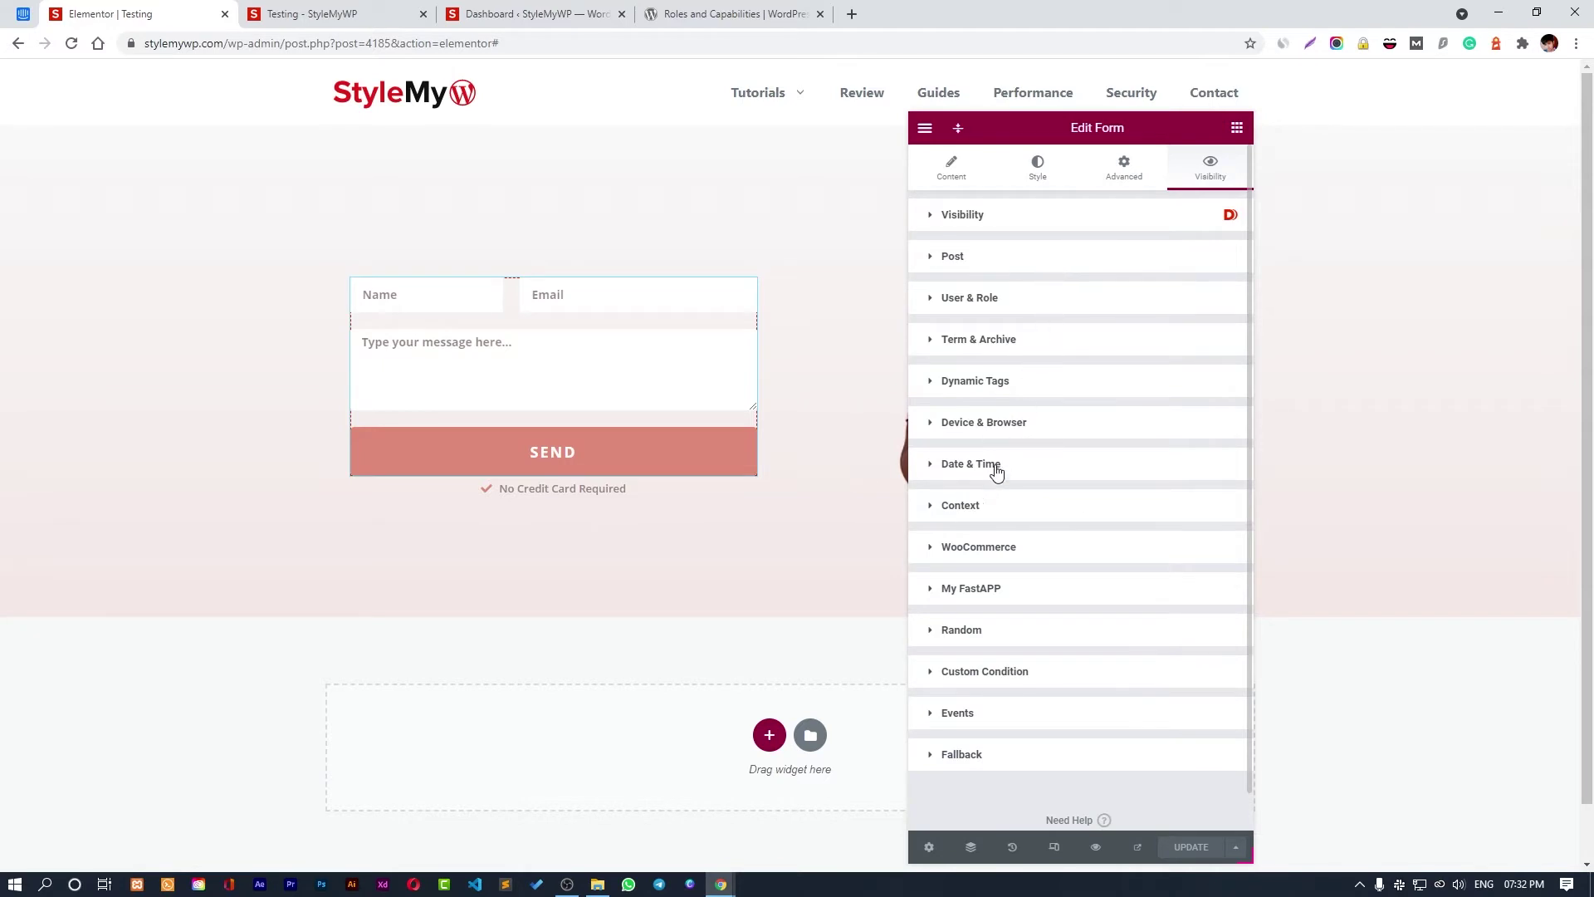
{"action": "left_click", "coordinate": [1004, 308]}
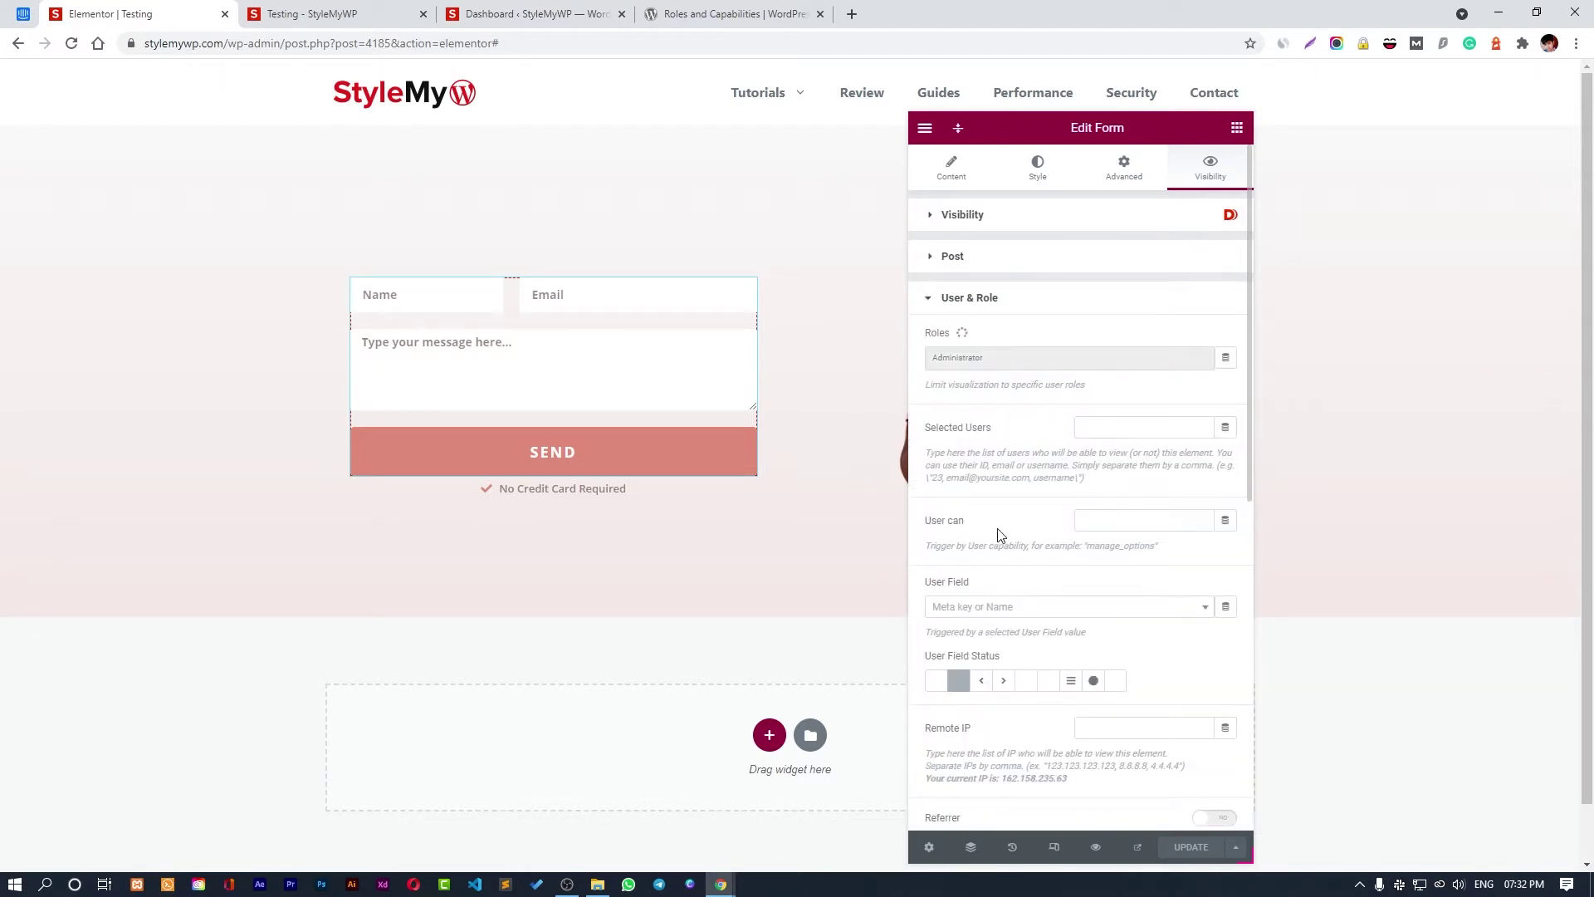
{"action": "left_click", "coordinate": [1087, 526]}
{"action": "left_click_drag", "start_coordinate": [951, 545], "coordinate": [1158, 565]}
{"action": "left_click", "coordinate": [1183, 570]}
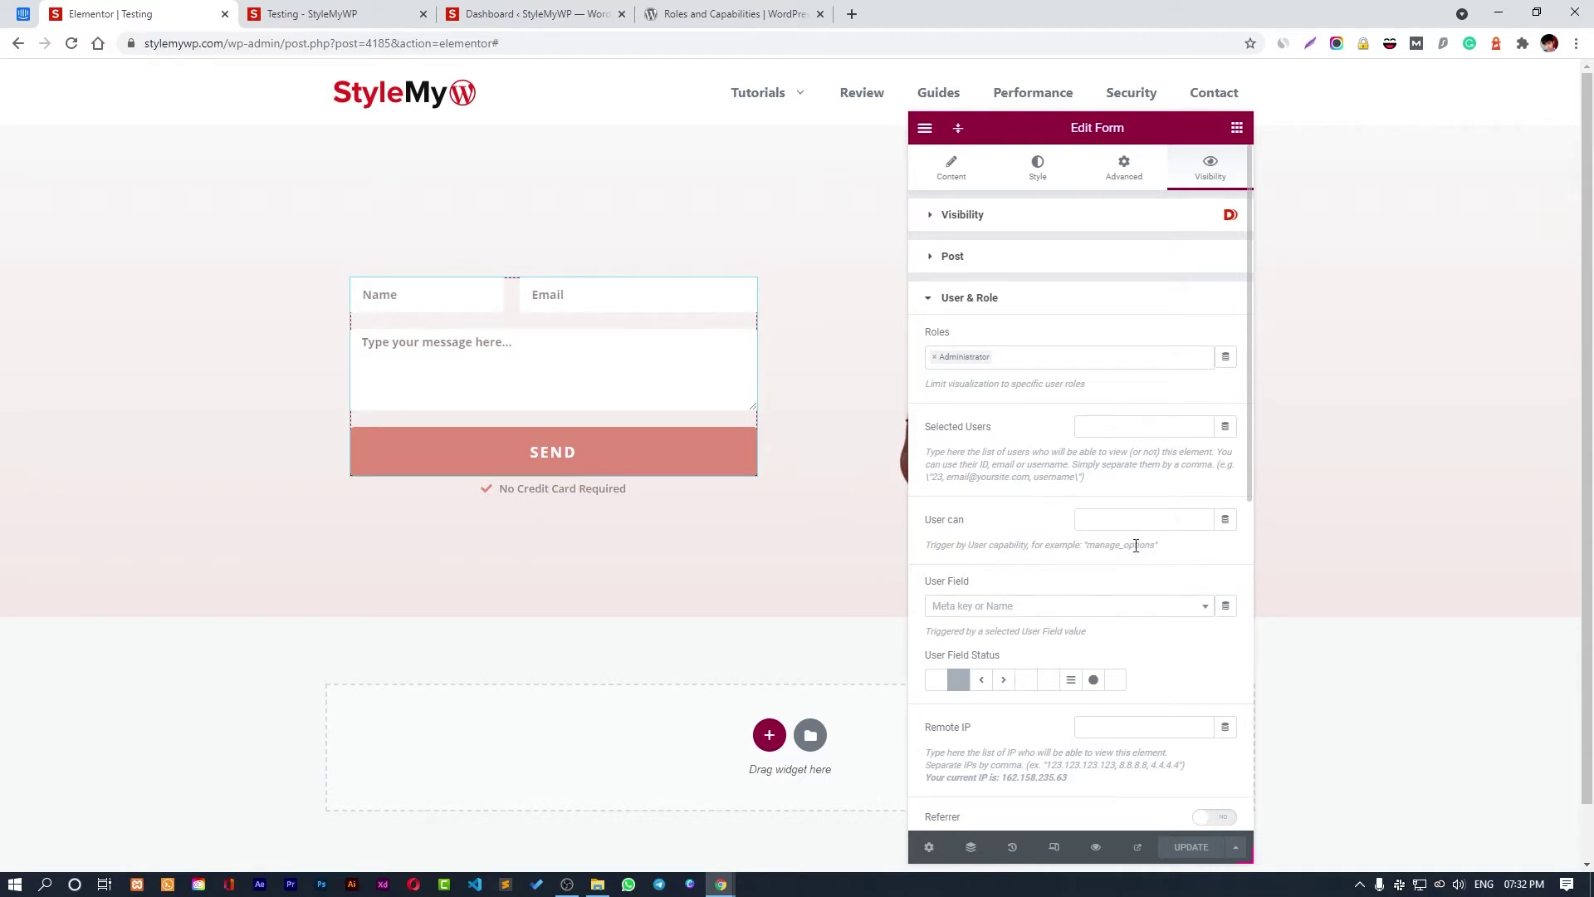
Browse the Administrator capability list in the WordPress Roles and Capabilities article.
{"action": "left_click", "coordinate": [725, 10]}
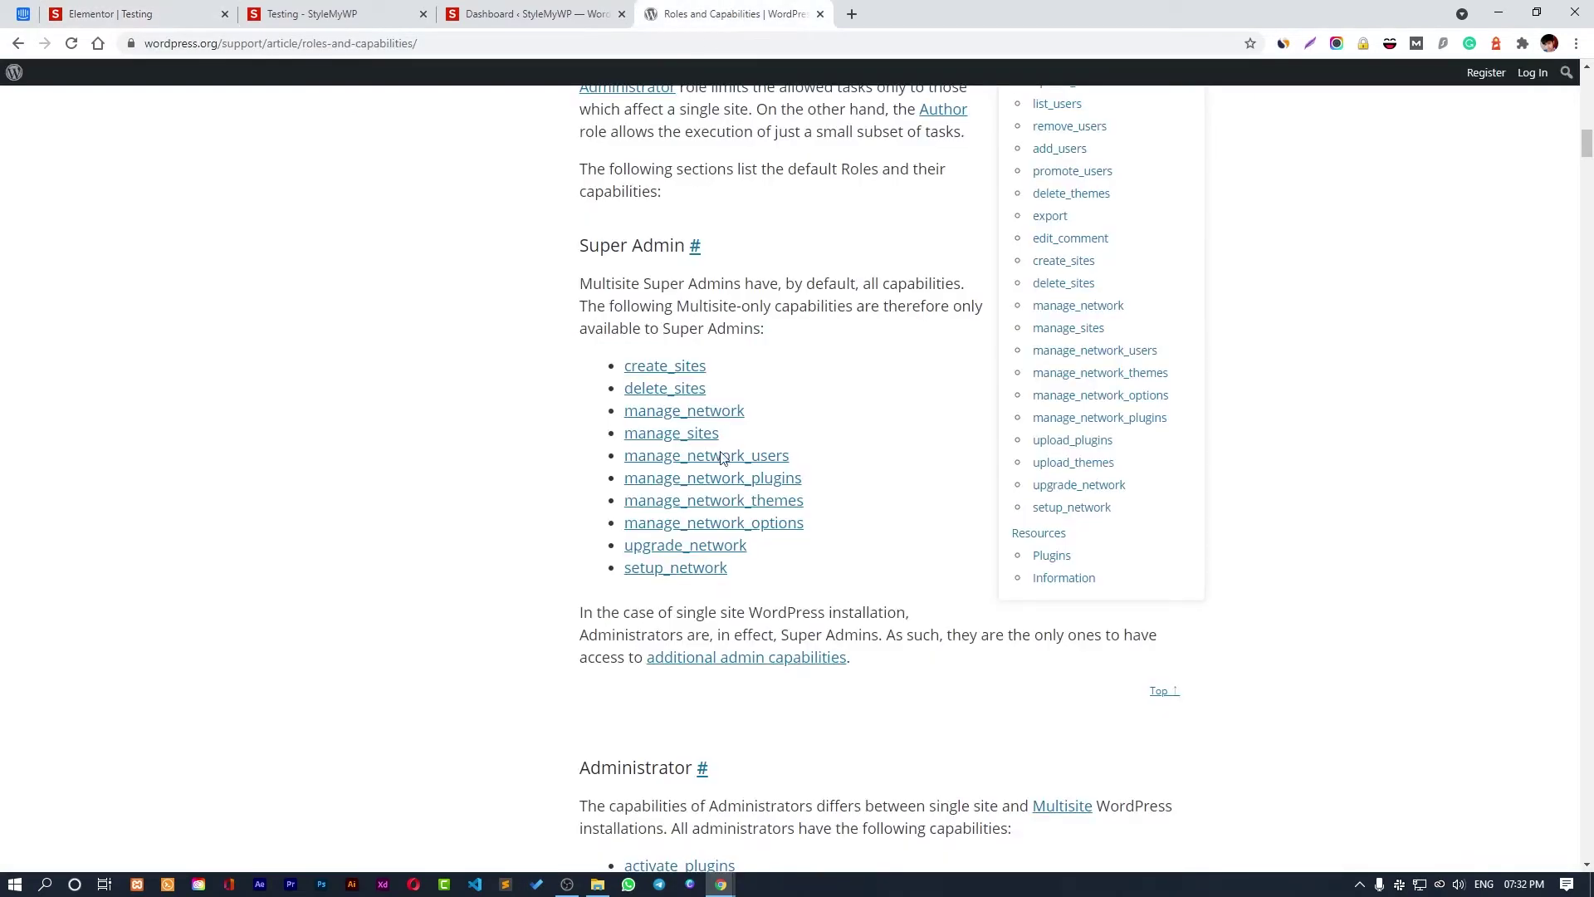
{"action": "scroll", "coordinate": [821, 386], "scroll_direction": "down", "scroll_amount": 4}
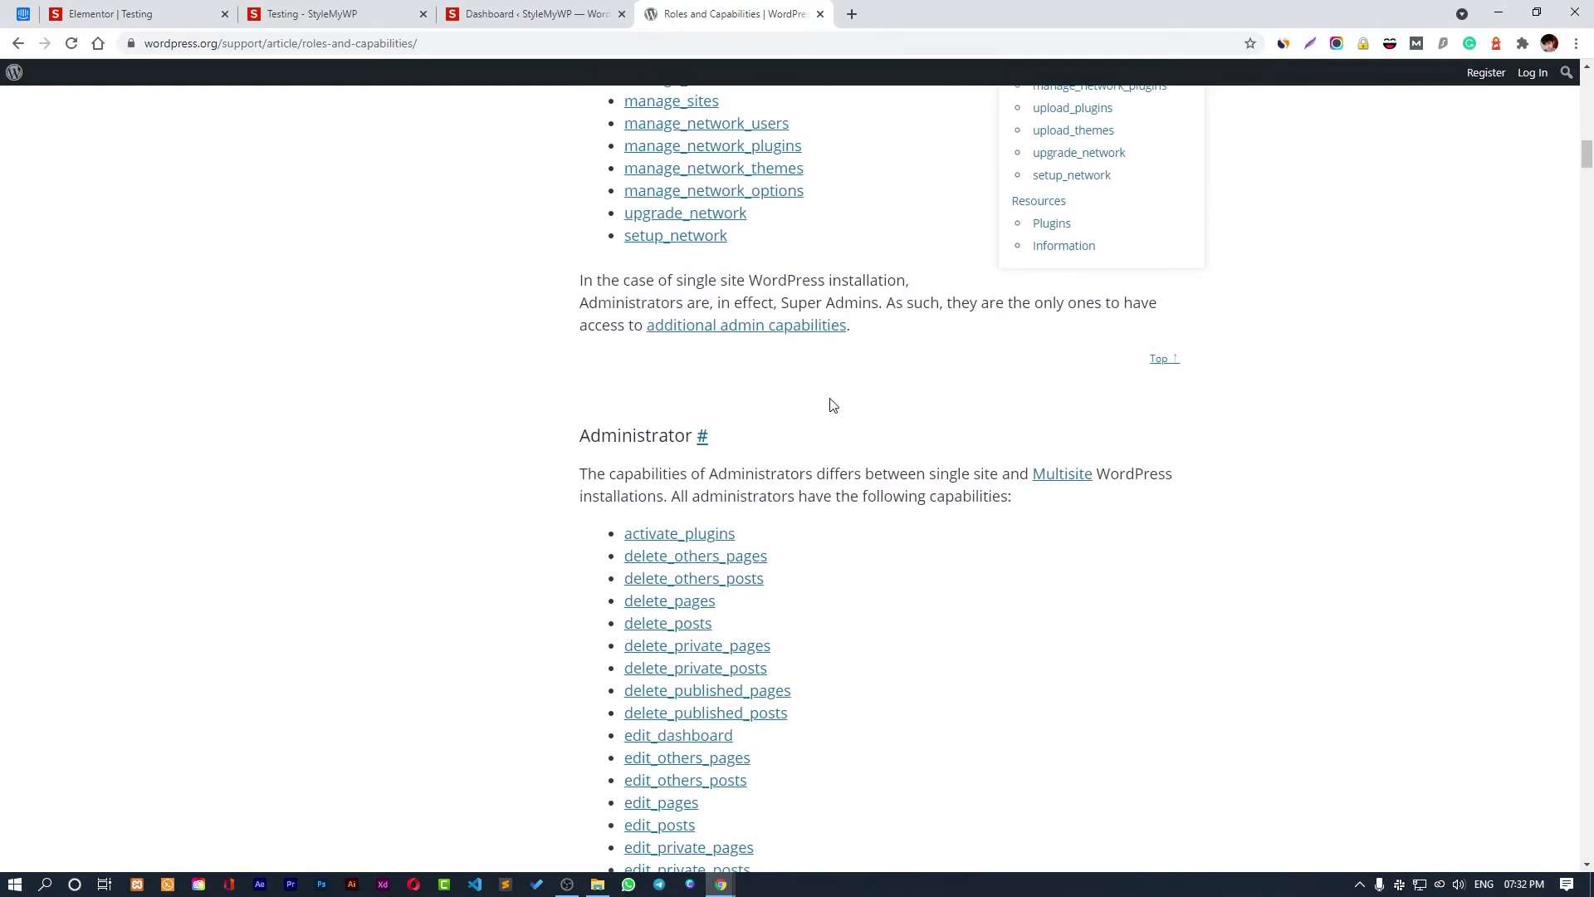
{"action": "scroll", "coordinate": [826, 395], "scroll_direction": "down", "scroll_amount": 2}
{"action": "scroll", "coordinate": [831, 403], "scroll_direction": "down", "scroll_amount": 4}
{"action": "scroll", "coordinate": [829, 402], "scroll_direction": "down", "scroll_amount": 2}
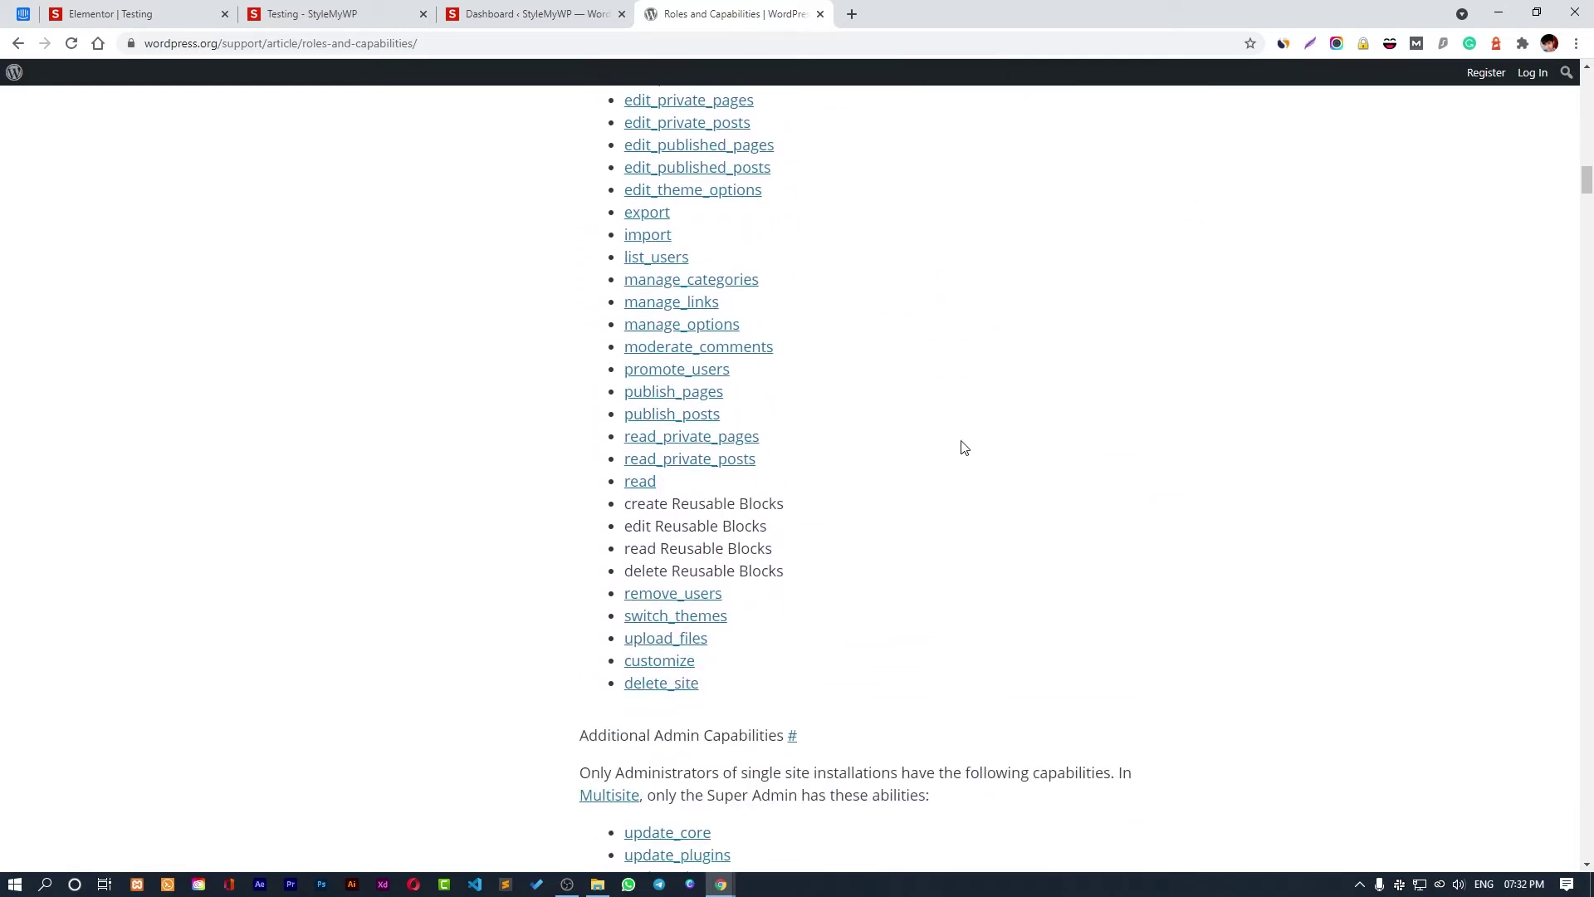
{"action": "scroll", "coordinate": [963, 449], "scroll_direction": "up", "scroll_amount": 8}
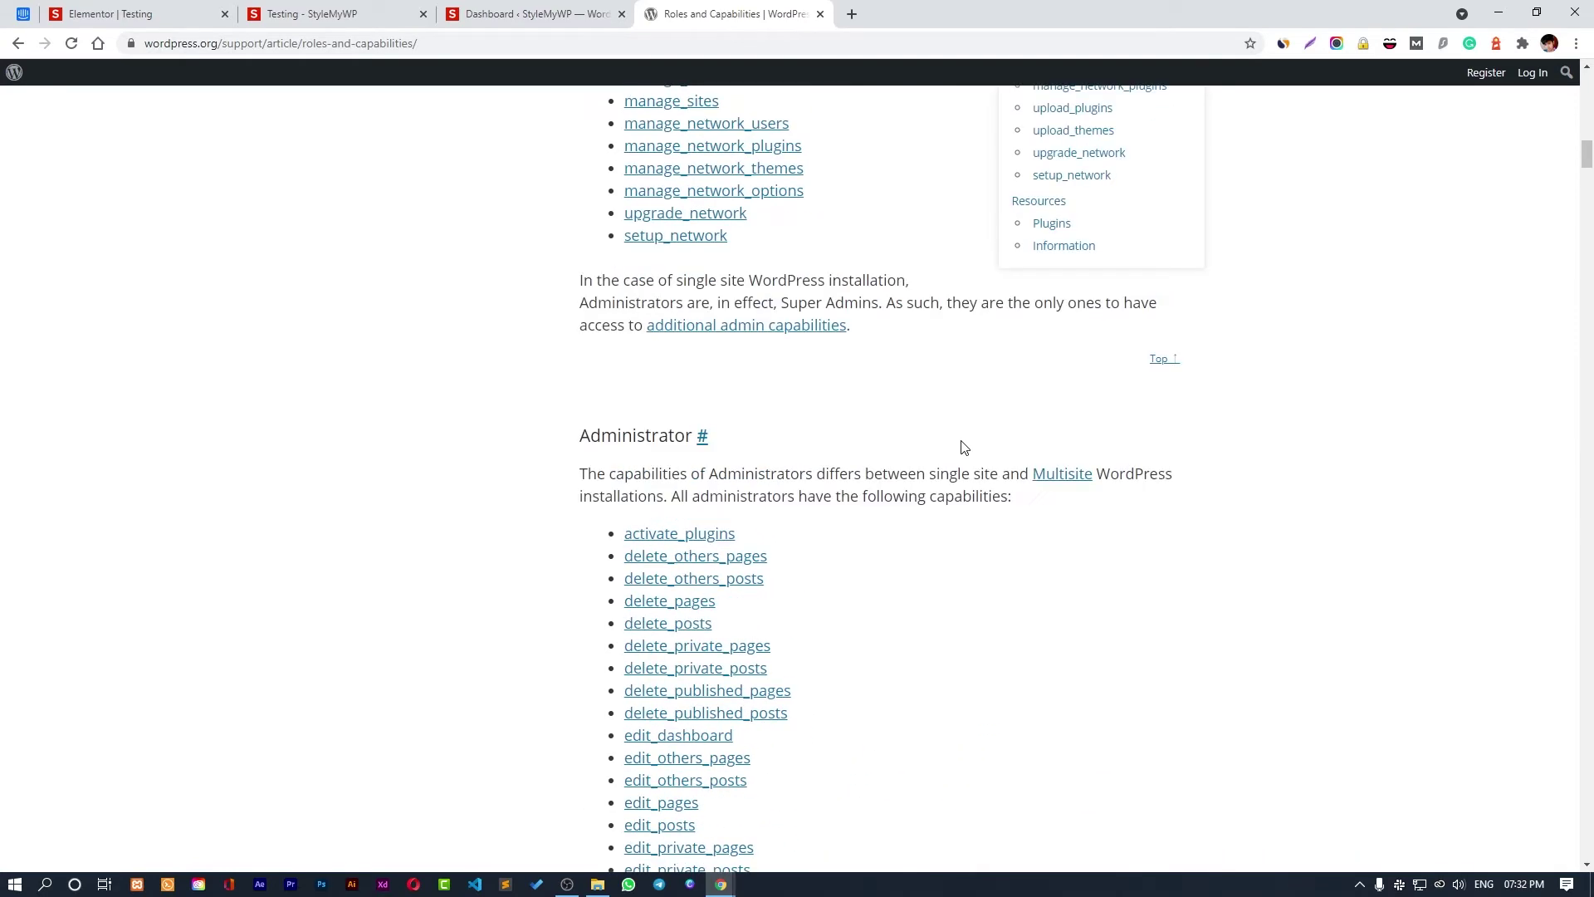
{"action": "scroll", "coordinate": [962, 445], "scroll_direction": "up", "scroll_amount": 8}
{"action": "scroll", "coordinate": [960, 442], "scroll_direction": "up", "scroll_amount": 7}
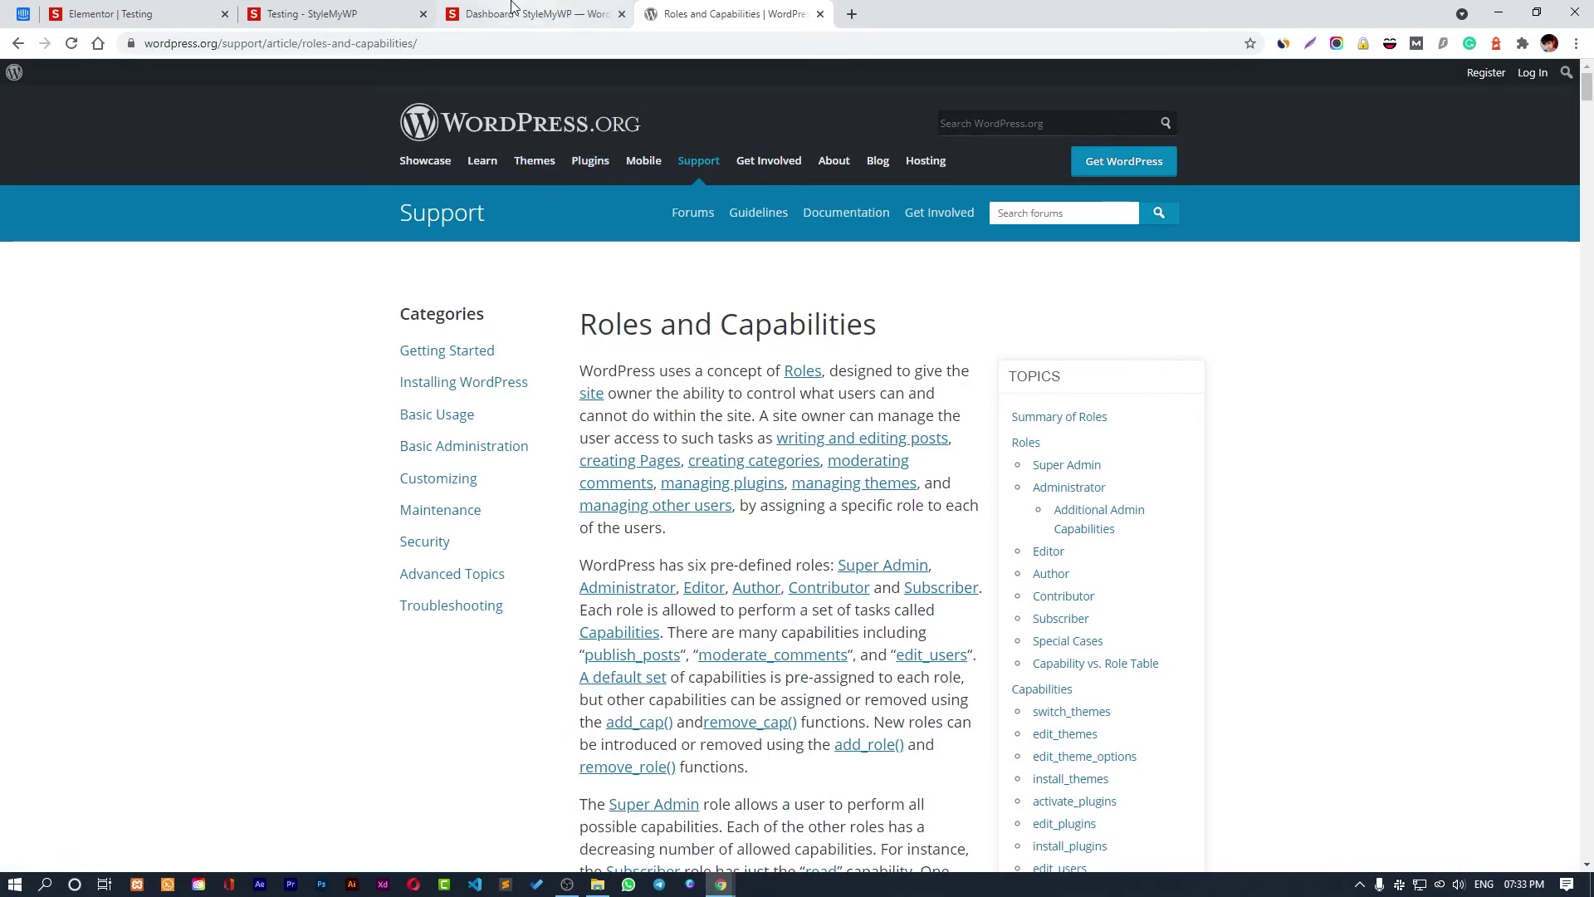
Back in the editor, clear the example manage_options capability from the User can condition.
{"action": "left_click", "coordinate": [387, 8]}
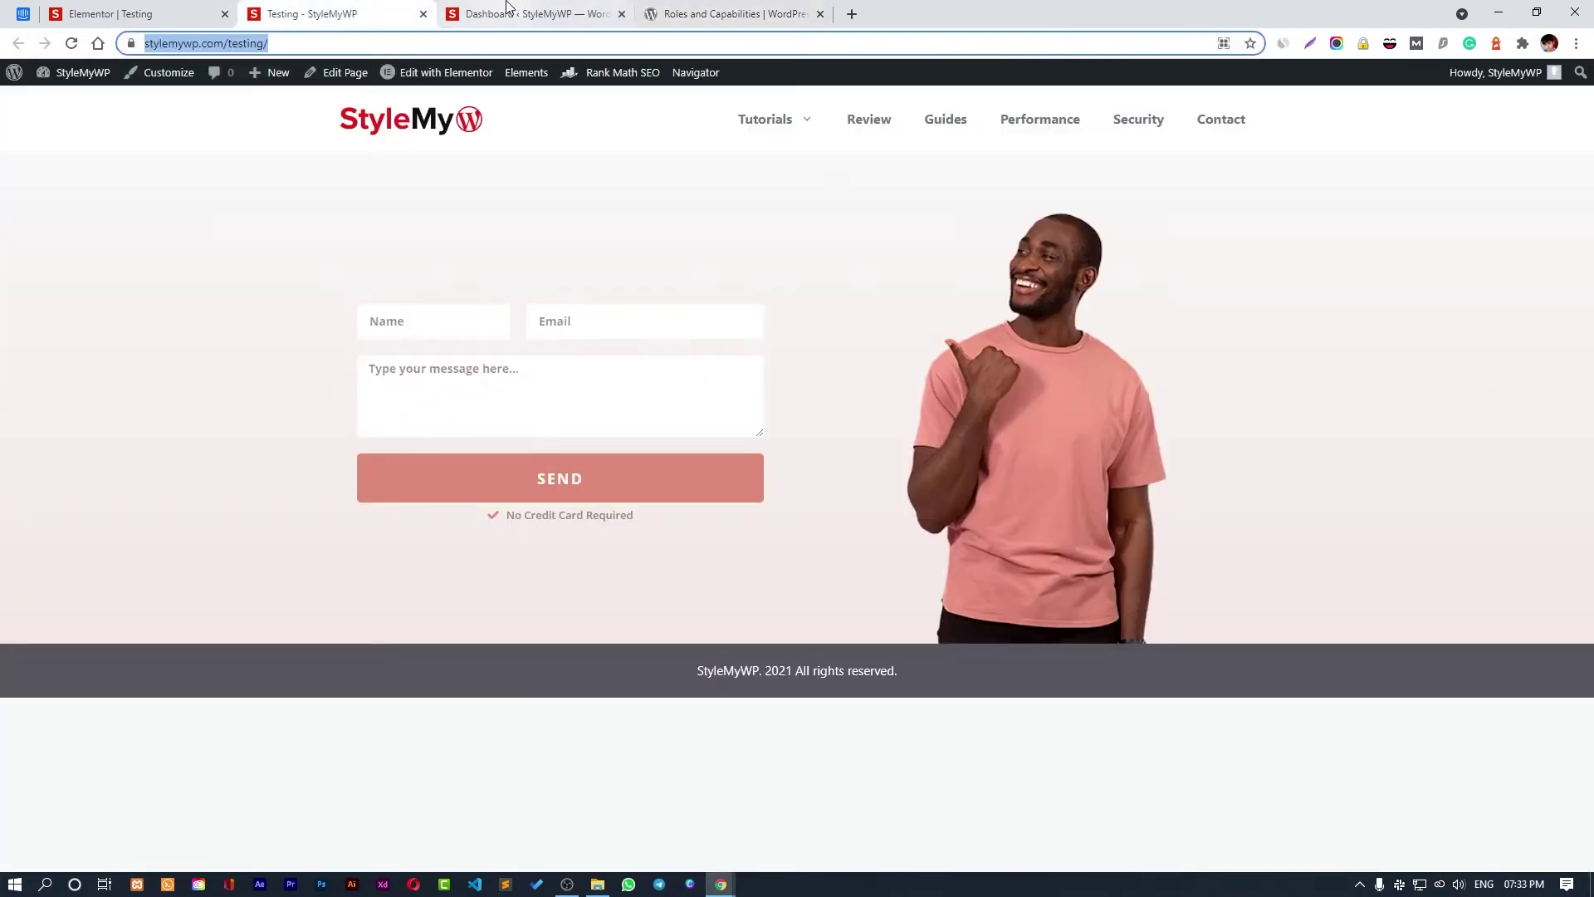
{"action": "key", "text": "ctrl+1"}
{"action": "left_click", "coordinate": [1114, 521]}
{"action": "left_click_drag", "start_coordinate": [1087, 546], "coordinate": [1145, 544]}
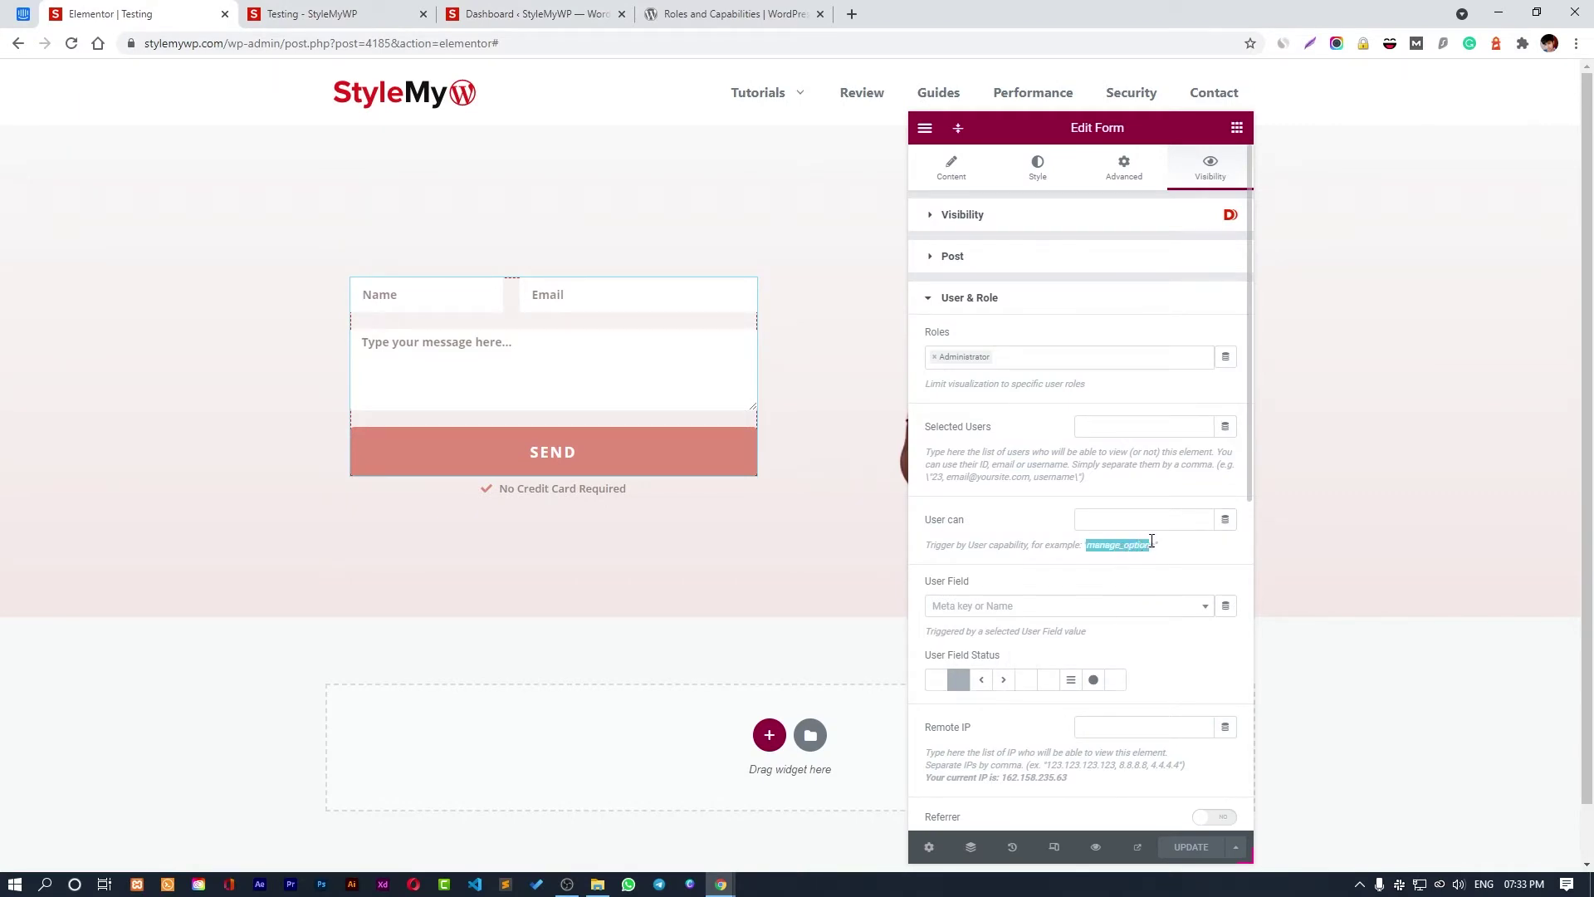
{"action": "left_click", "coordinate": [1180, 556]}
Set User Field to Display Name, Equal to, with the value 'Lokesh'.
{"action": "left_click", "coordinate": [1138, 605]}
{"action": "type", "text": "dis"}
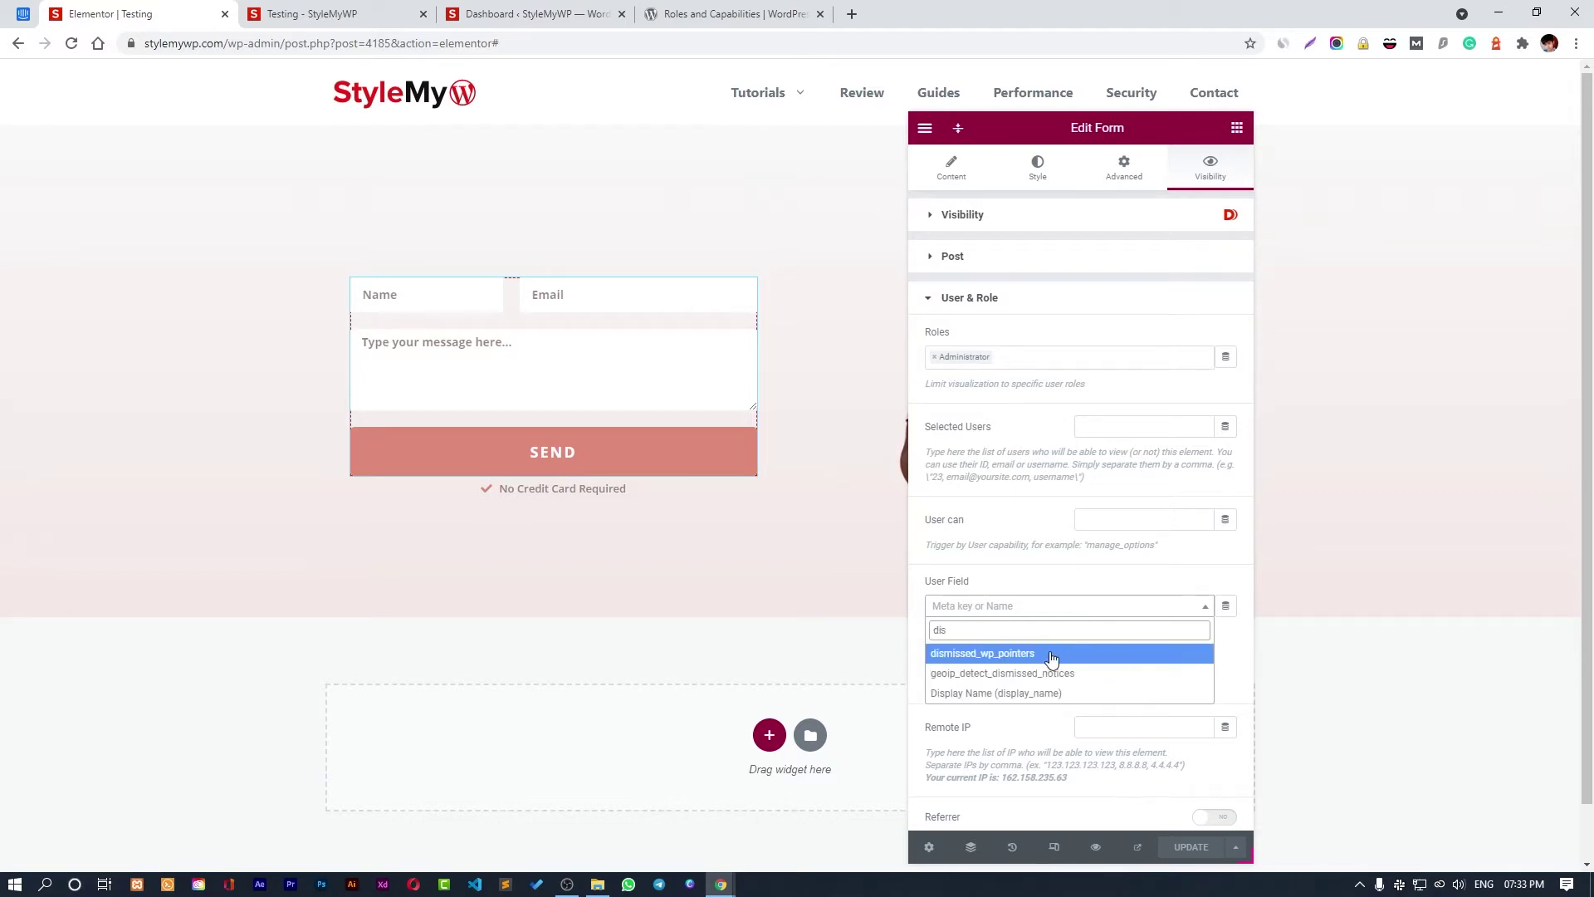
{"action": "left_click", "coordinate": [1065, 694]}
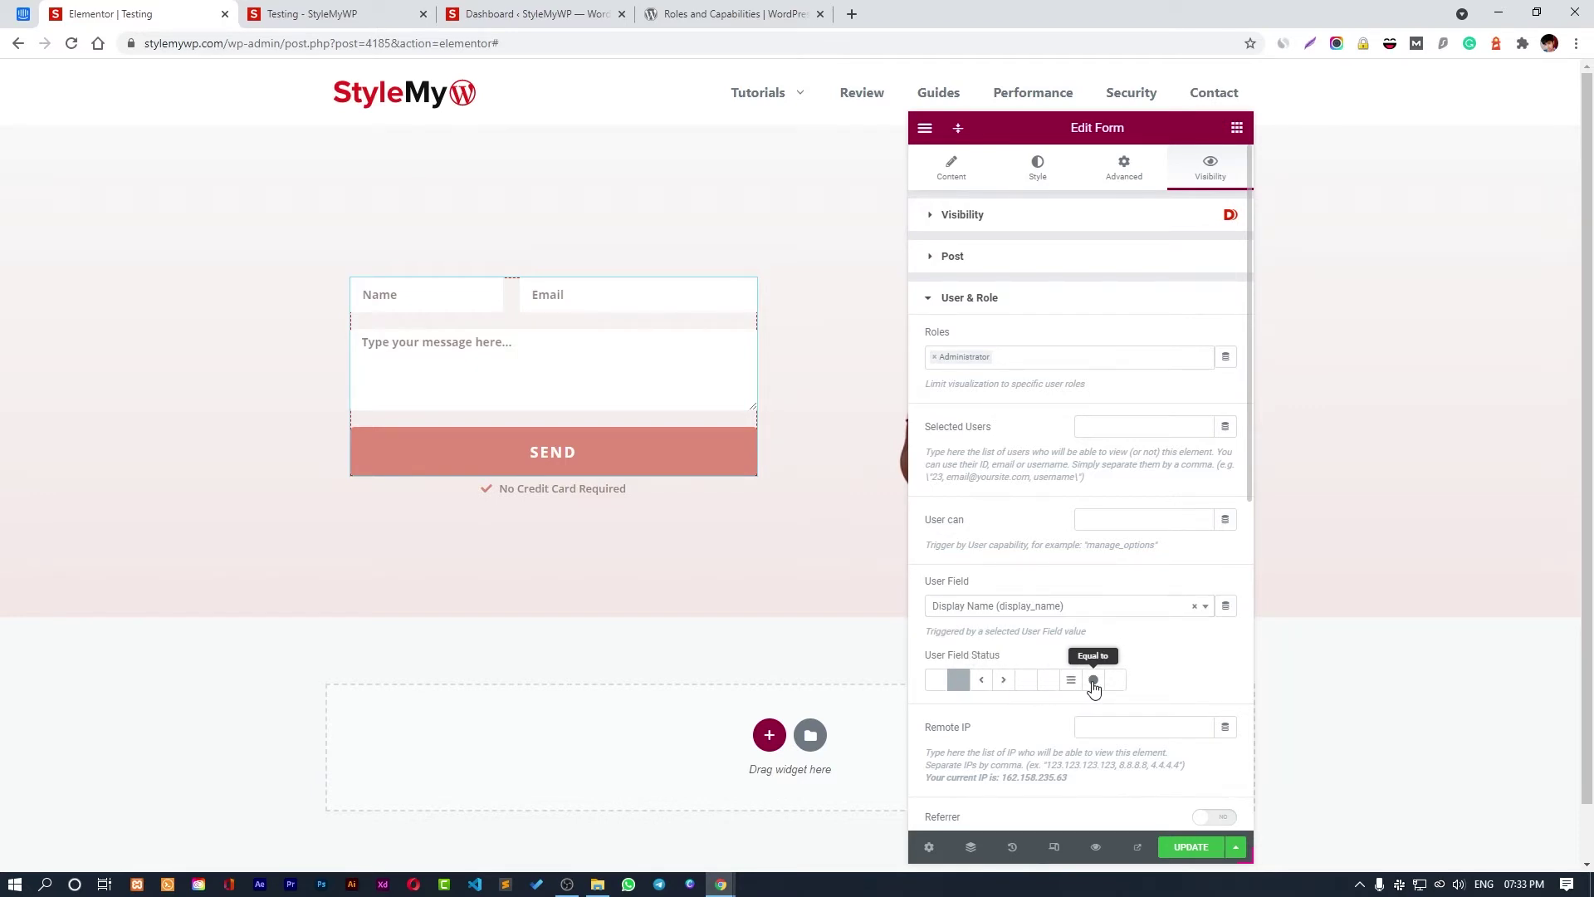
{"action": "left_click", "coordinate": [1094, 680]}
{"action": "scroll", "coordinate": [1149, 677], "scroll_direction": "down", "scroll_amount": 3}
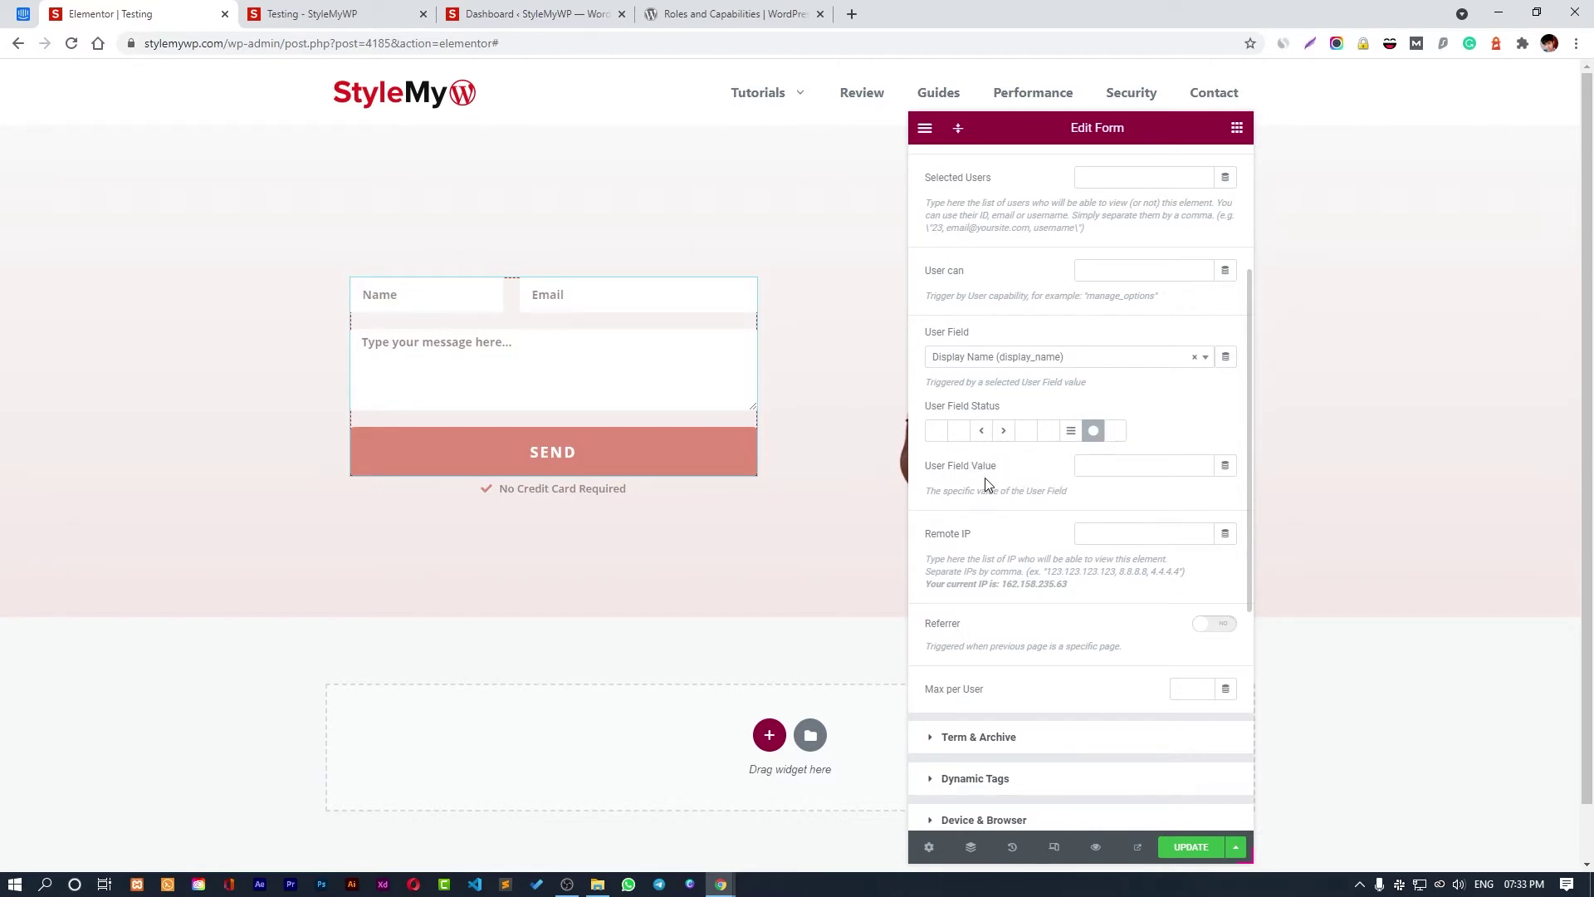
{"action": "left_click", "coordinate": [1119, 466]}
{"action": "type", "text": "Lokesh"}
{"action": "scroll", "coordinate": [1034, 503], "scroll_direction": "up", "scroll_amount": 3}
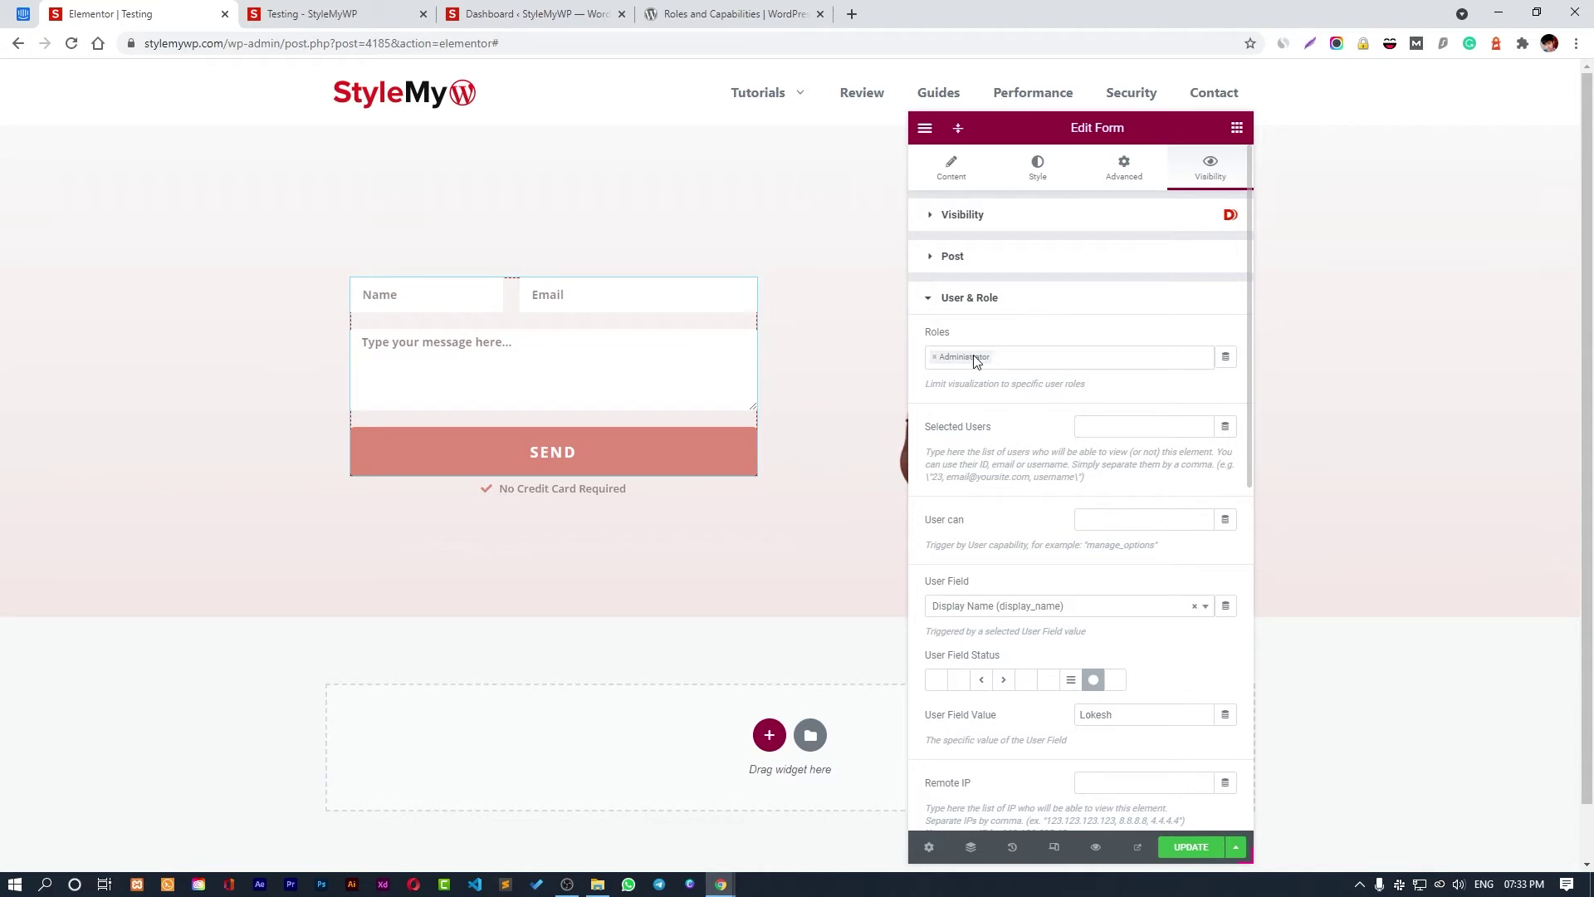
{"action": "left_click", "coordinate": [1097, 223]}
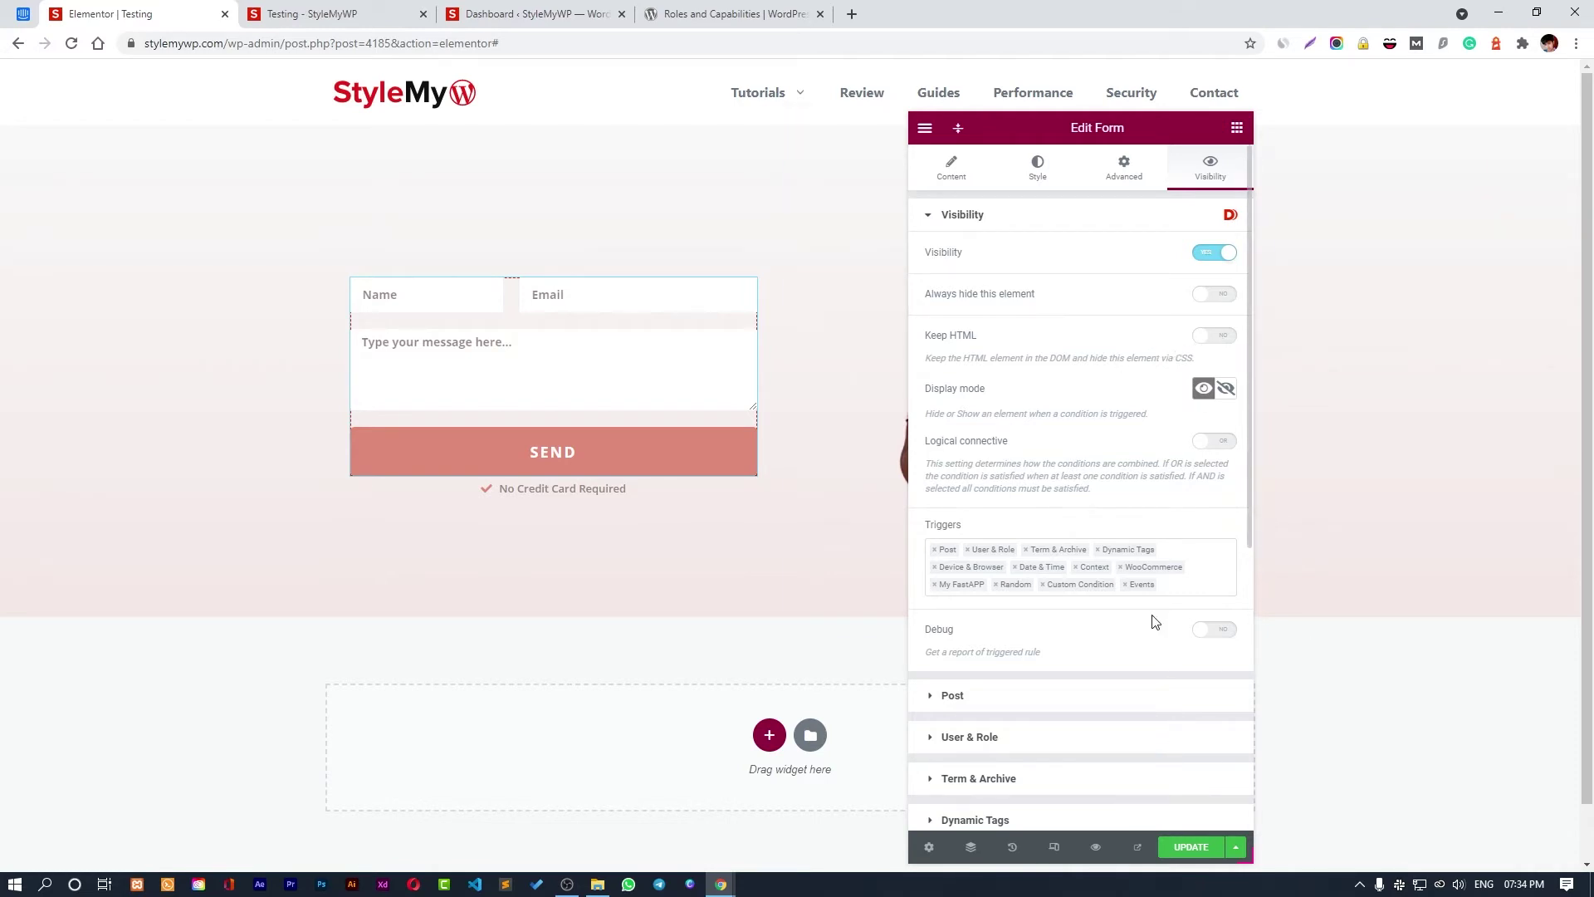
{"action": "scroll", "coordinate": [1154, 627], "scroll_direction": "down", "scroll_amount": 4}
{"action": "scroll", "coordinate": [1093, 464], "scroll_direction": "up", "scroll_amount": 4}
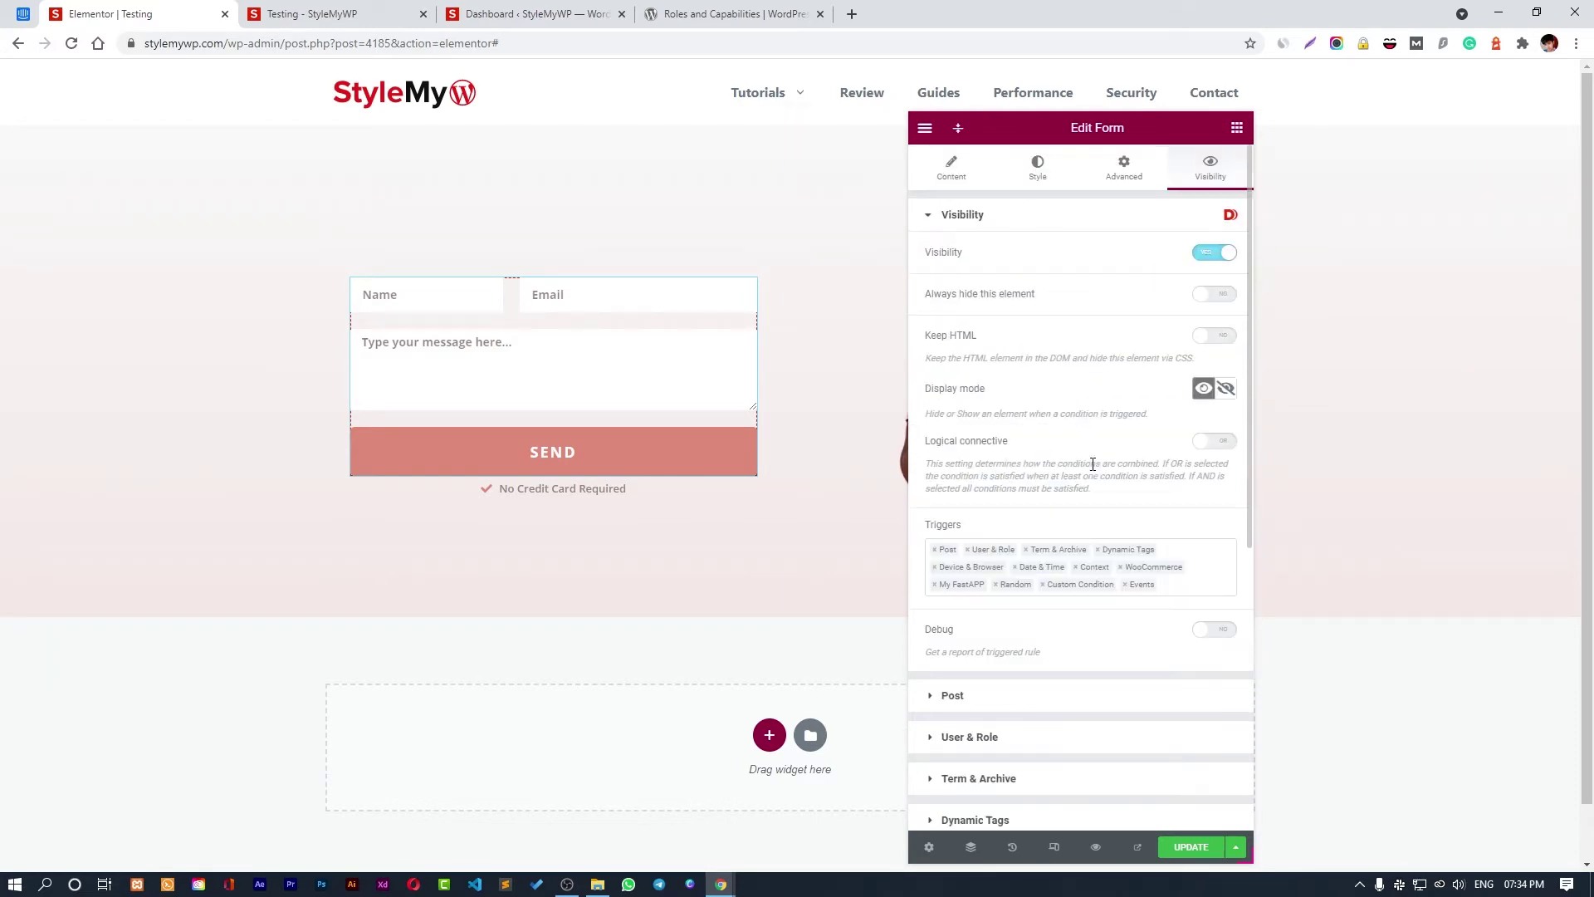
{"action": "left_click", "coordinate": [1211, 442]}
{"action": "scroll", "coordinate": [1196, 581], "scroll_direction": "down", "scroll_amount": 3}
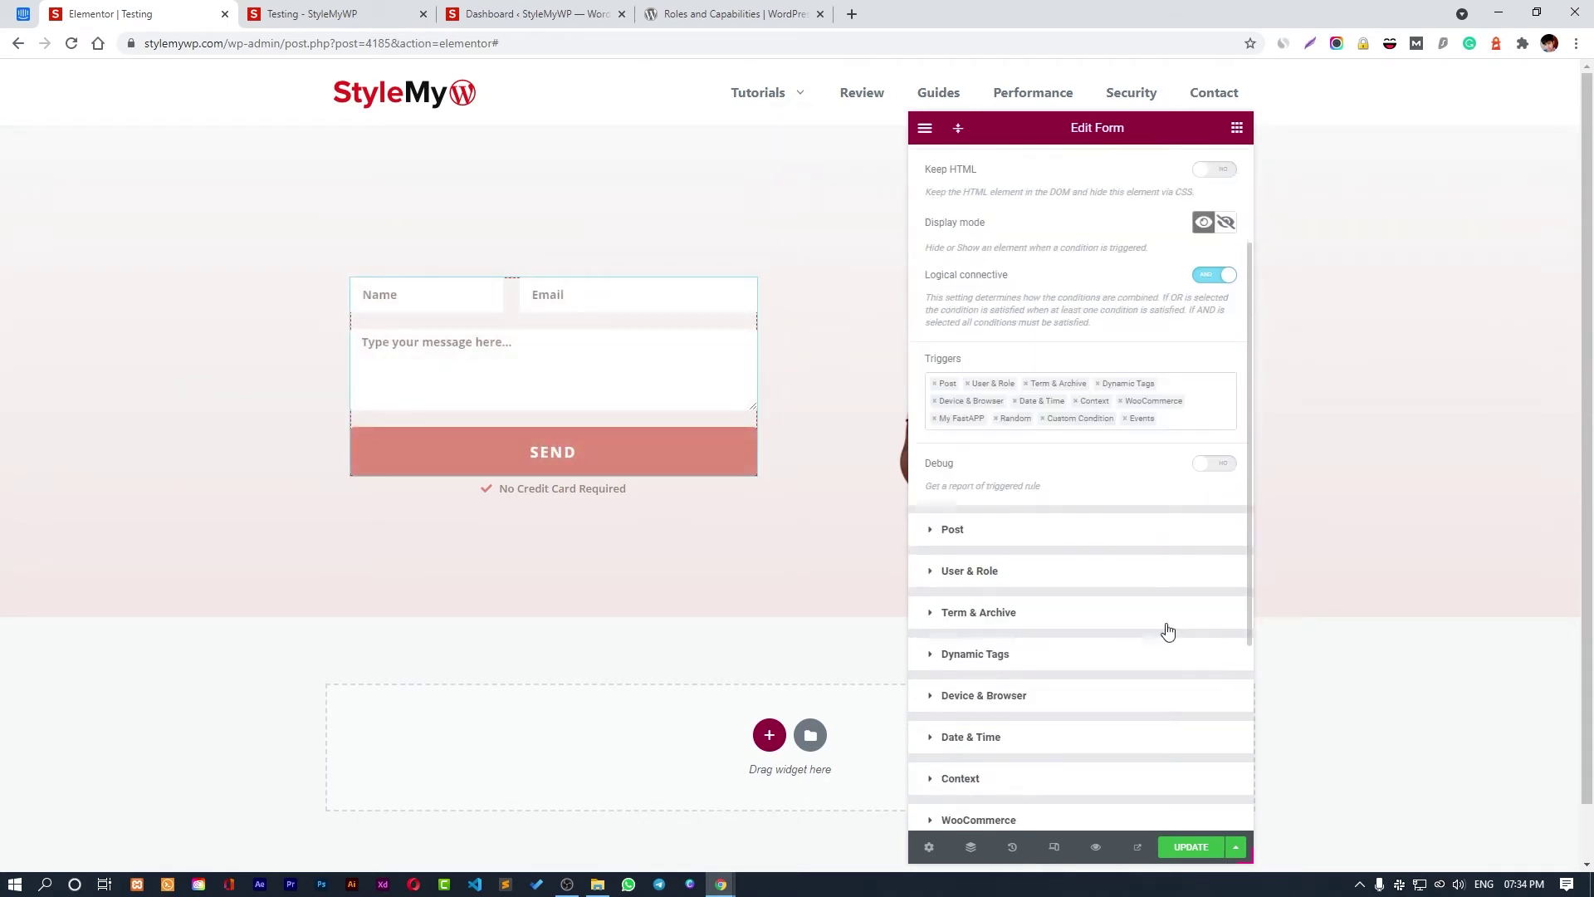
{"action": "scroll", "coordinate": [1166, 629], "scroll_direction": "down", "scroll_amount": 1}
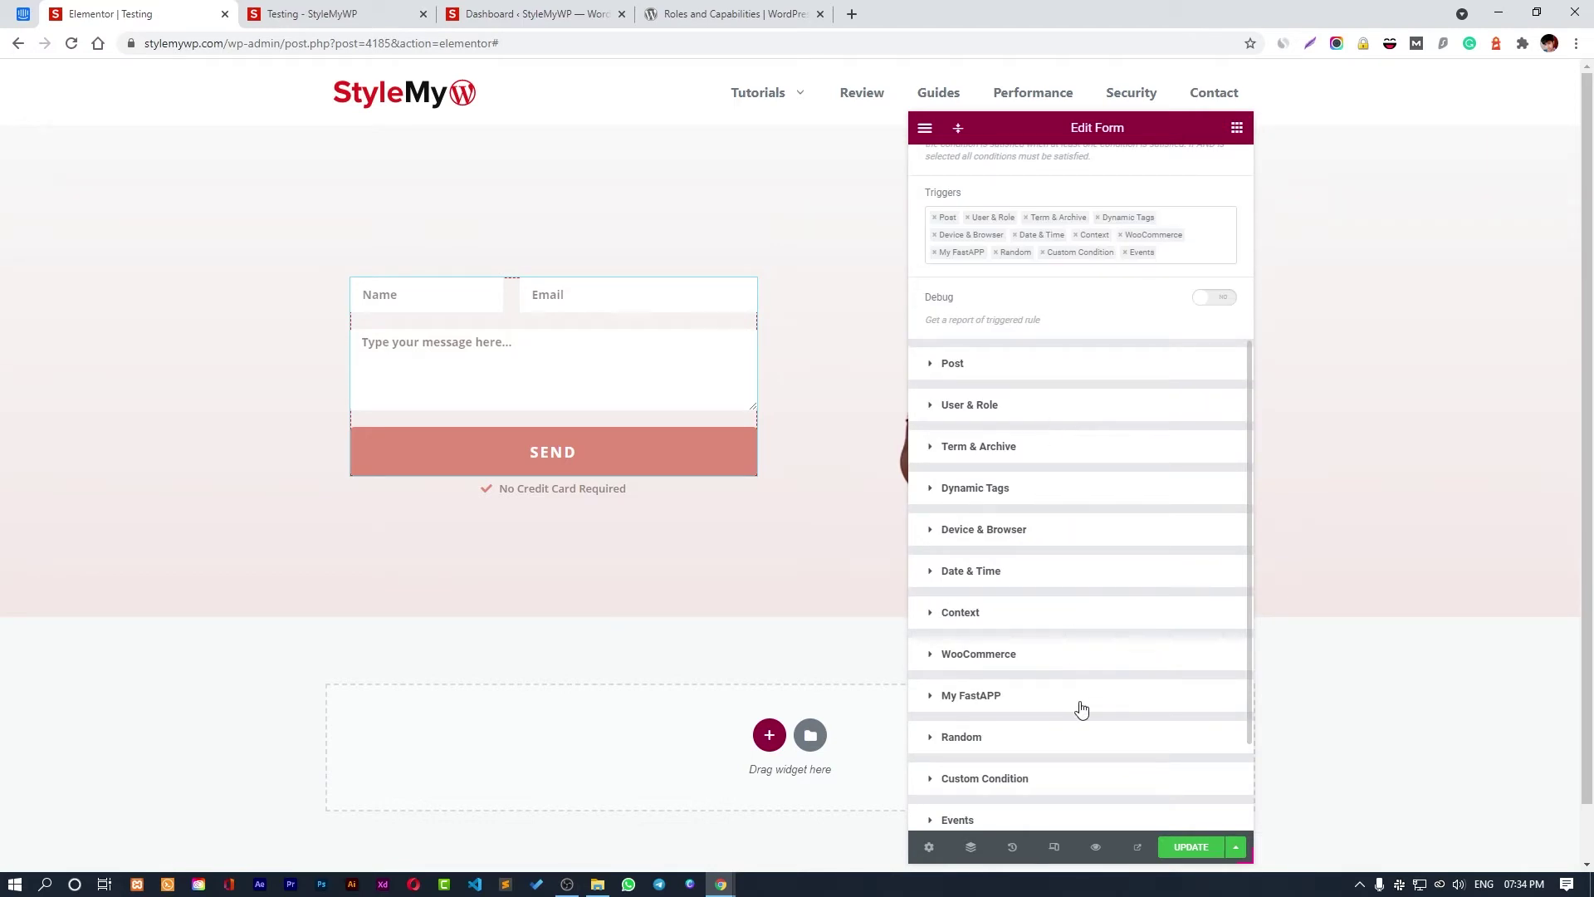
{"action": "scroll", "coordinate": [1081, 708], "scroll_direction": "up", "scroll_amount": 4}
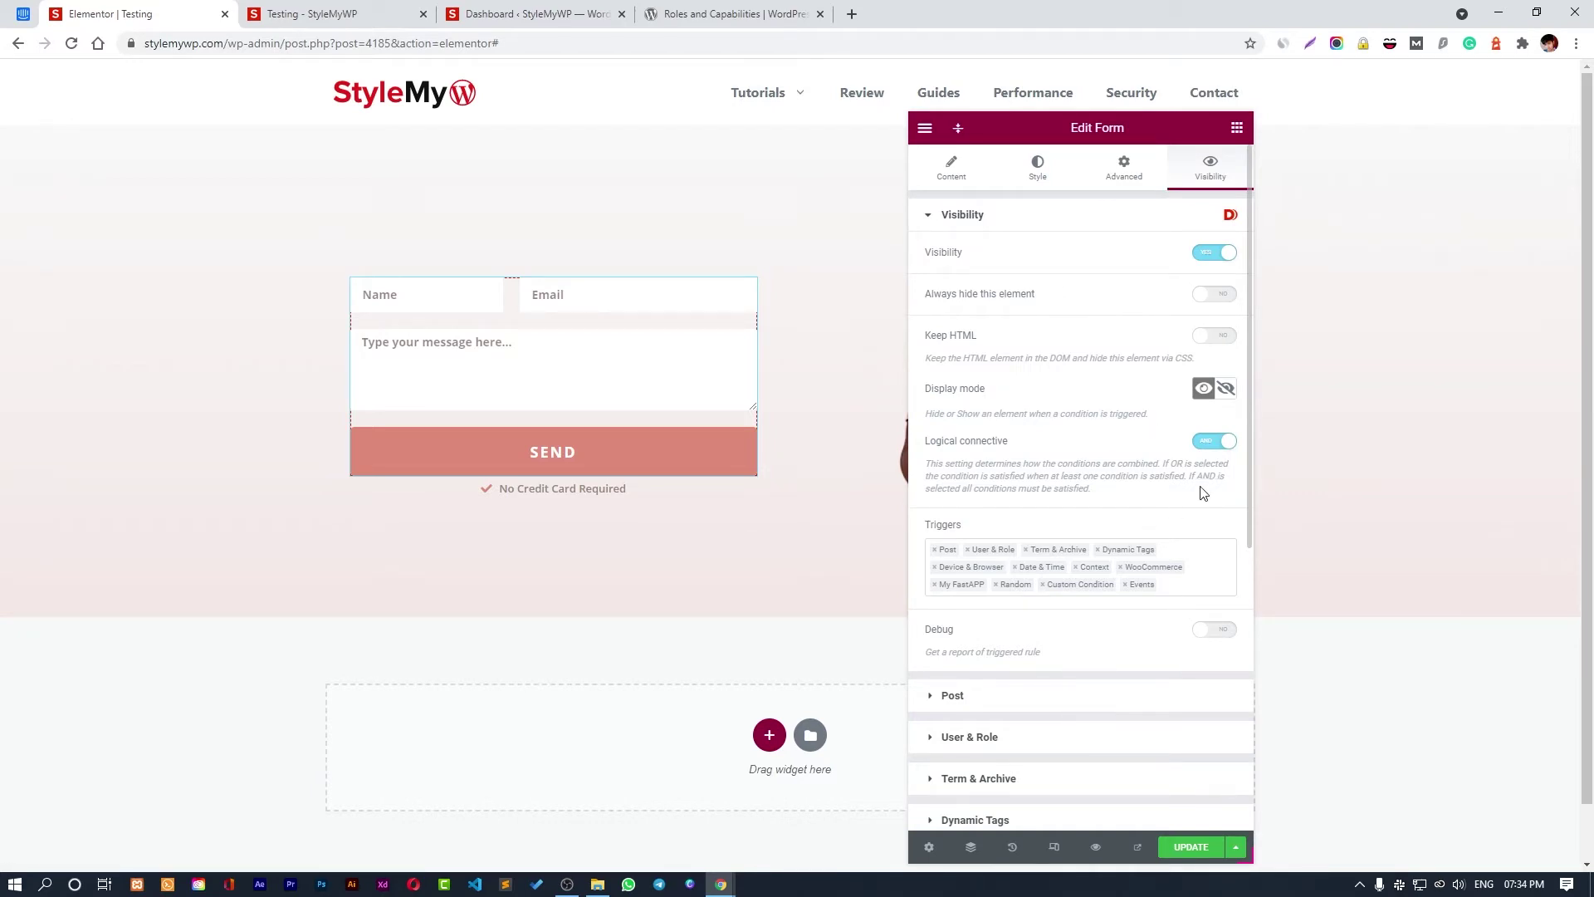
{"action": "left_click", "coordinate": [1221, 448]}
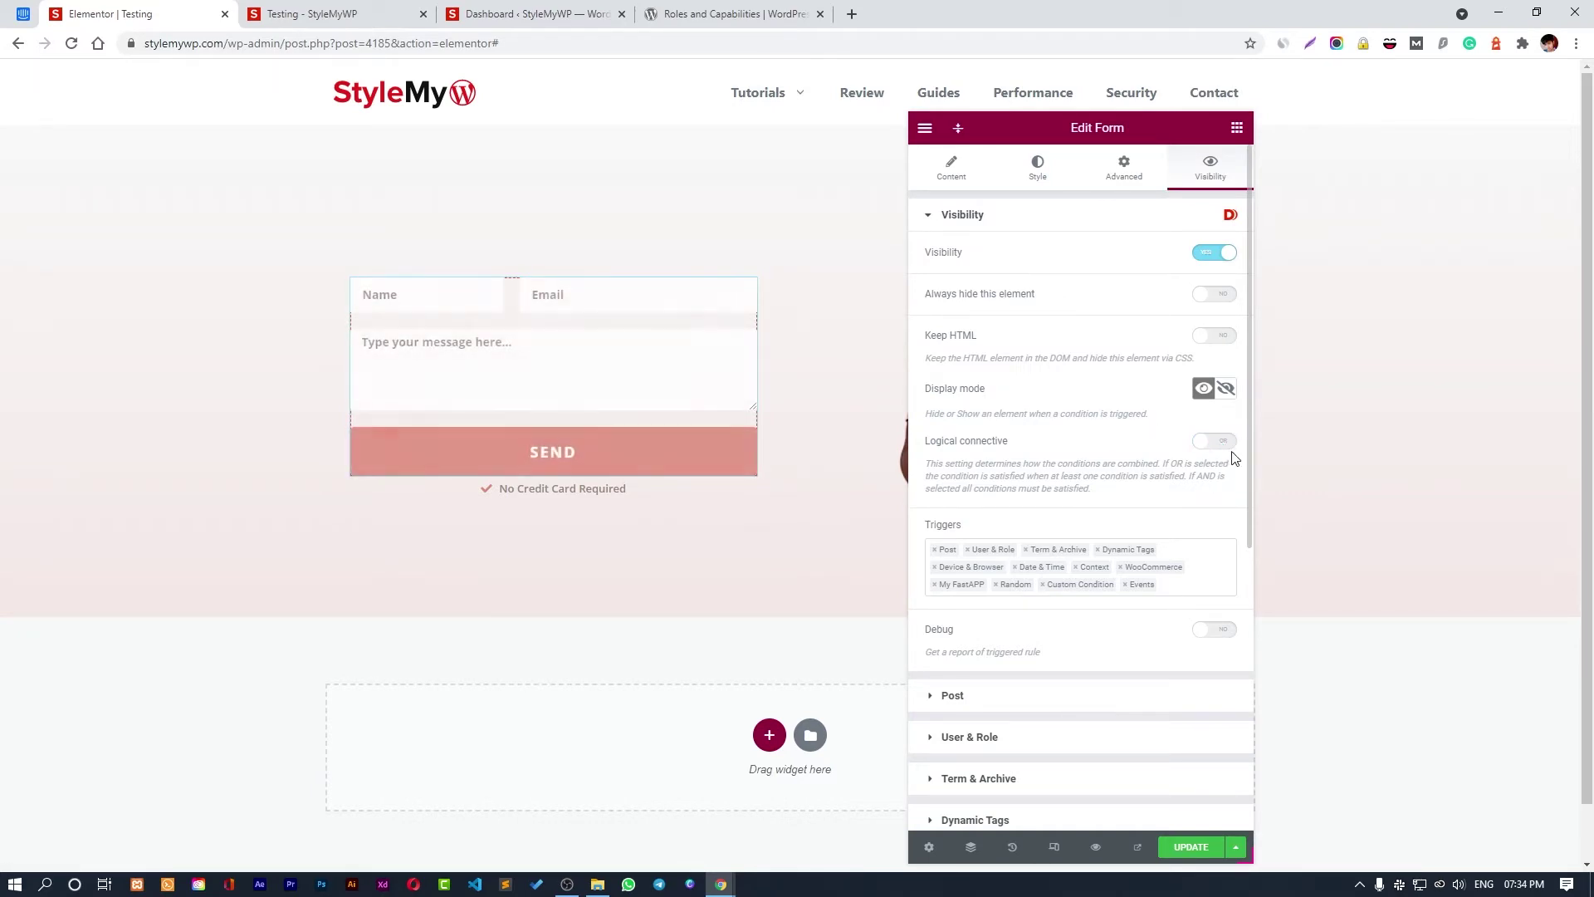
{"action": "scroll", "coordinate": [1203, 481], "scroll_direction": "down", "scroll_amount": 4}
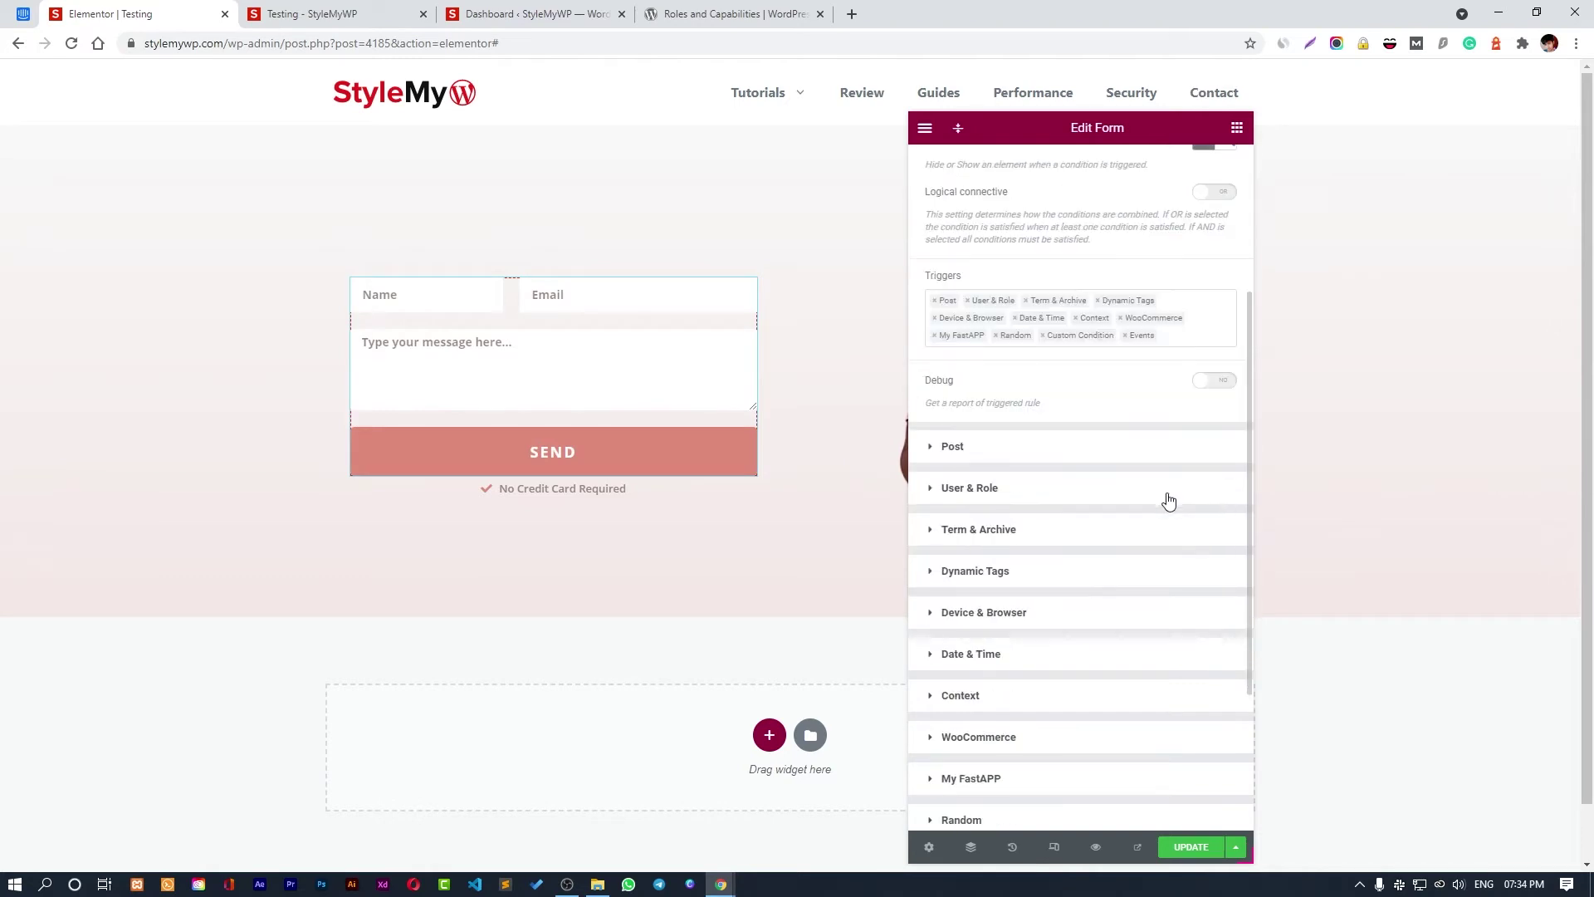
{"action": "left_click", "coordinate": [971, 487]}
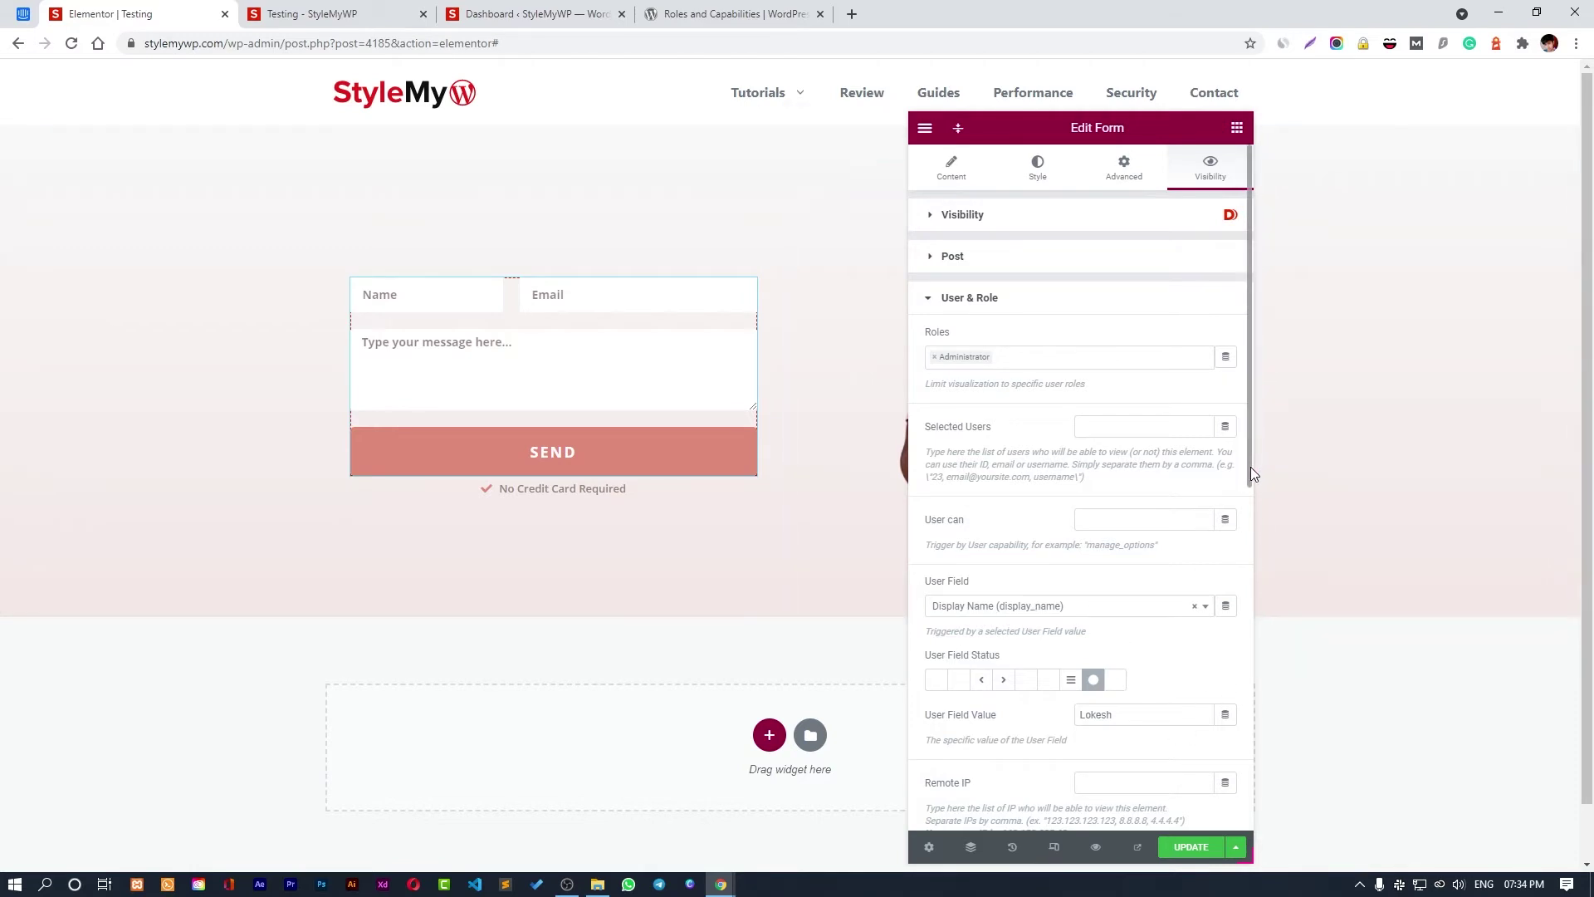
Remove the Administrator role from the form's conditions and save the page.
{"action": "scroll", "coordinate": [1250, 466], "scroll_direction": "down", "scroll_amount": 1}
{"action": "scroll", "coordinate": [968, 341], "scroll_direction": "up", "scroll_amount": 1}
{"action": "scroll", "coordinate": [1099, 572], "scroll_direction": "down", "scroll_amount": 3}
{"action": "scroll", "coordinate": [1153, 519], "scroll_direction": "up", "scroll_amount": 2}
{"action": "scroll", "coordinate": [1160, 540], "scroll_direction": "down", "scroll_amount": 1}
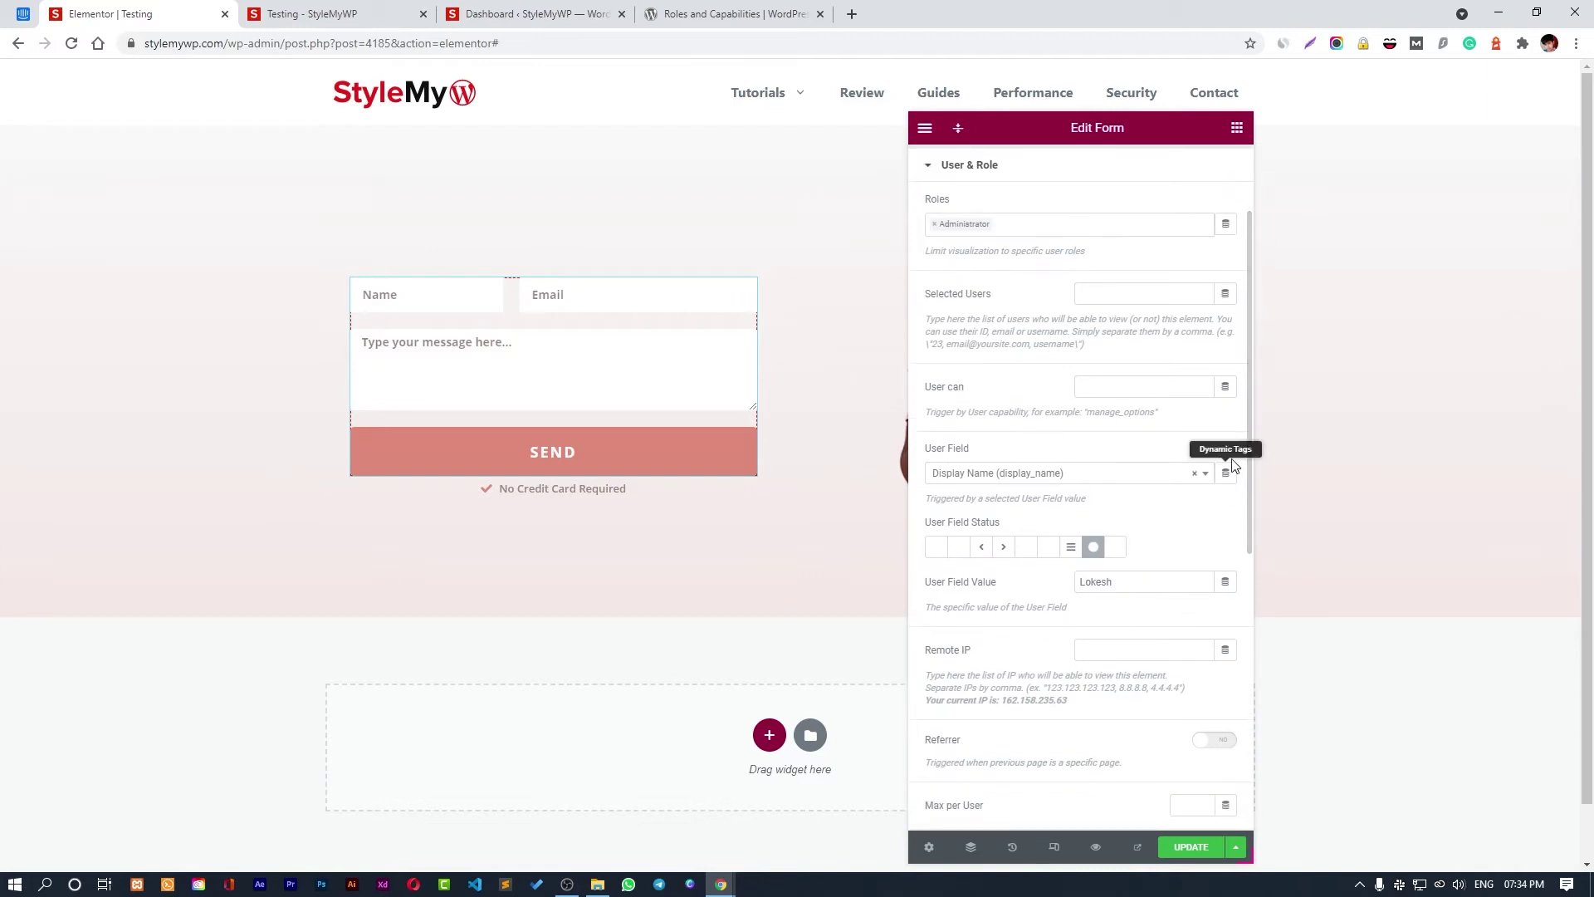
{"action": "left_click", "coordinate": [933, 225]}
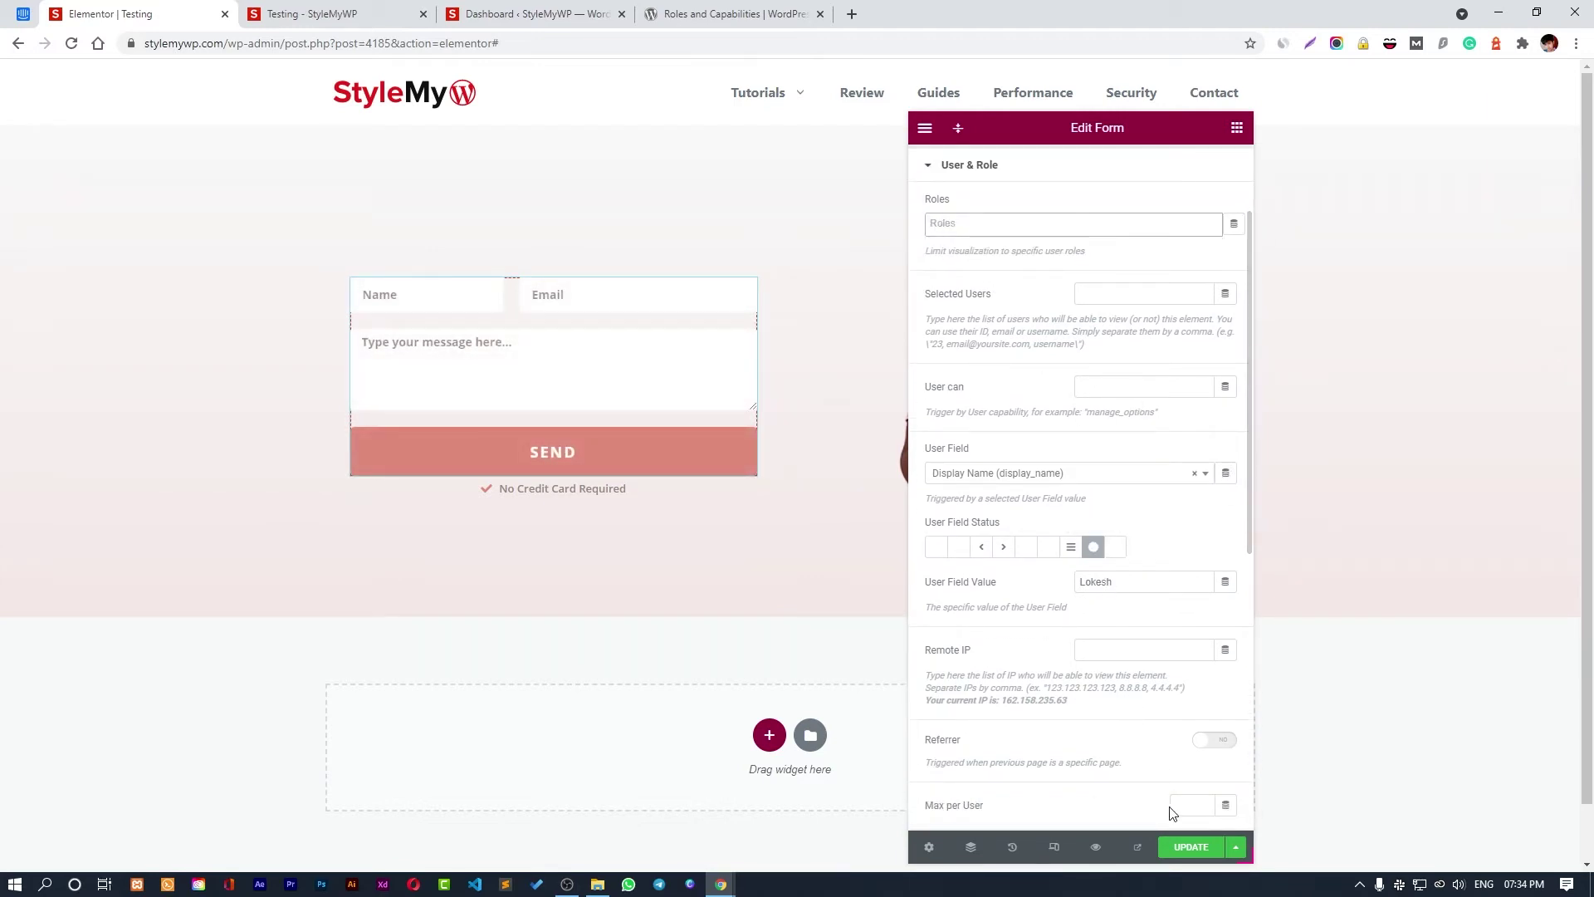
{"action": "left_click", "coordinate": [1191, 846]}
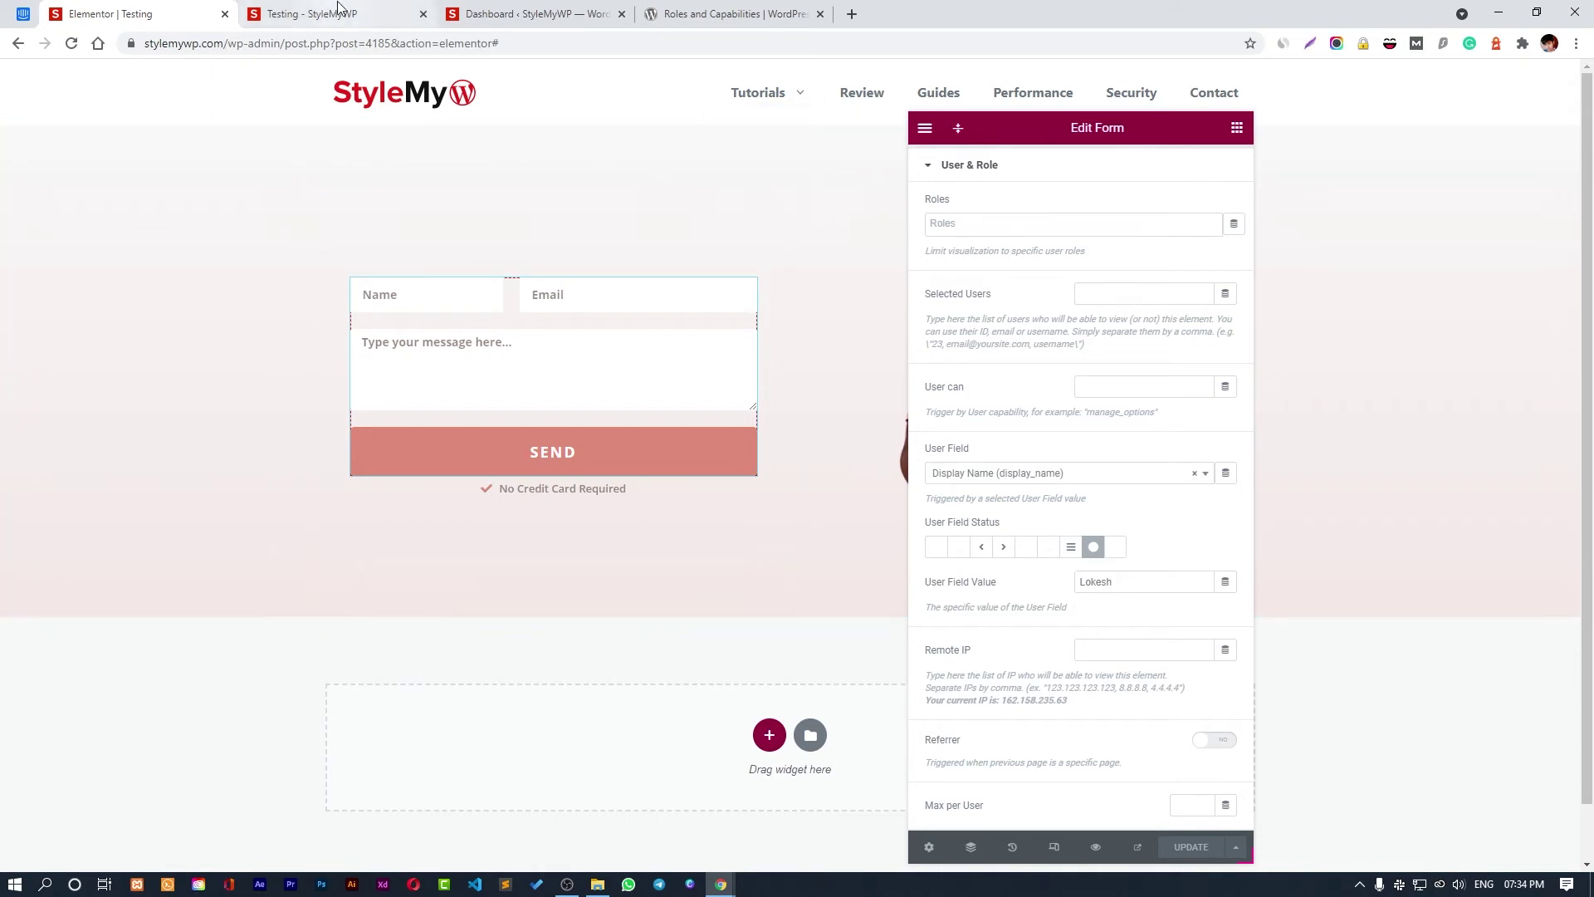
Reload the live Testing page to confirm the form is now hidden.
{"action": "left_click", "coordinate": [386, 10]}
{"action": "right_click", "coordinate": [386, 10]}
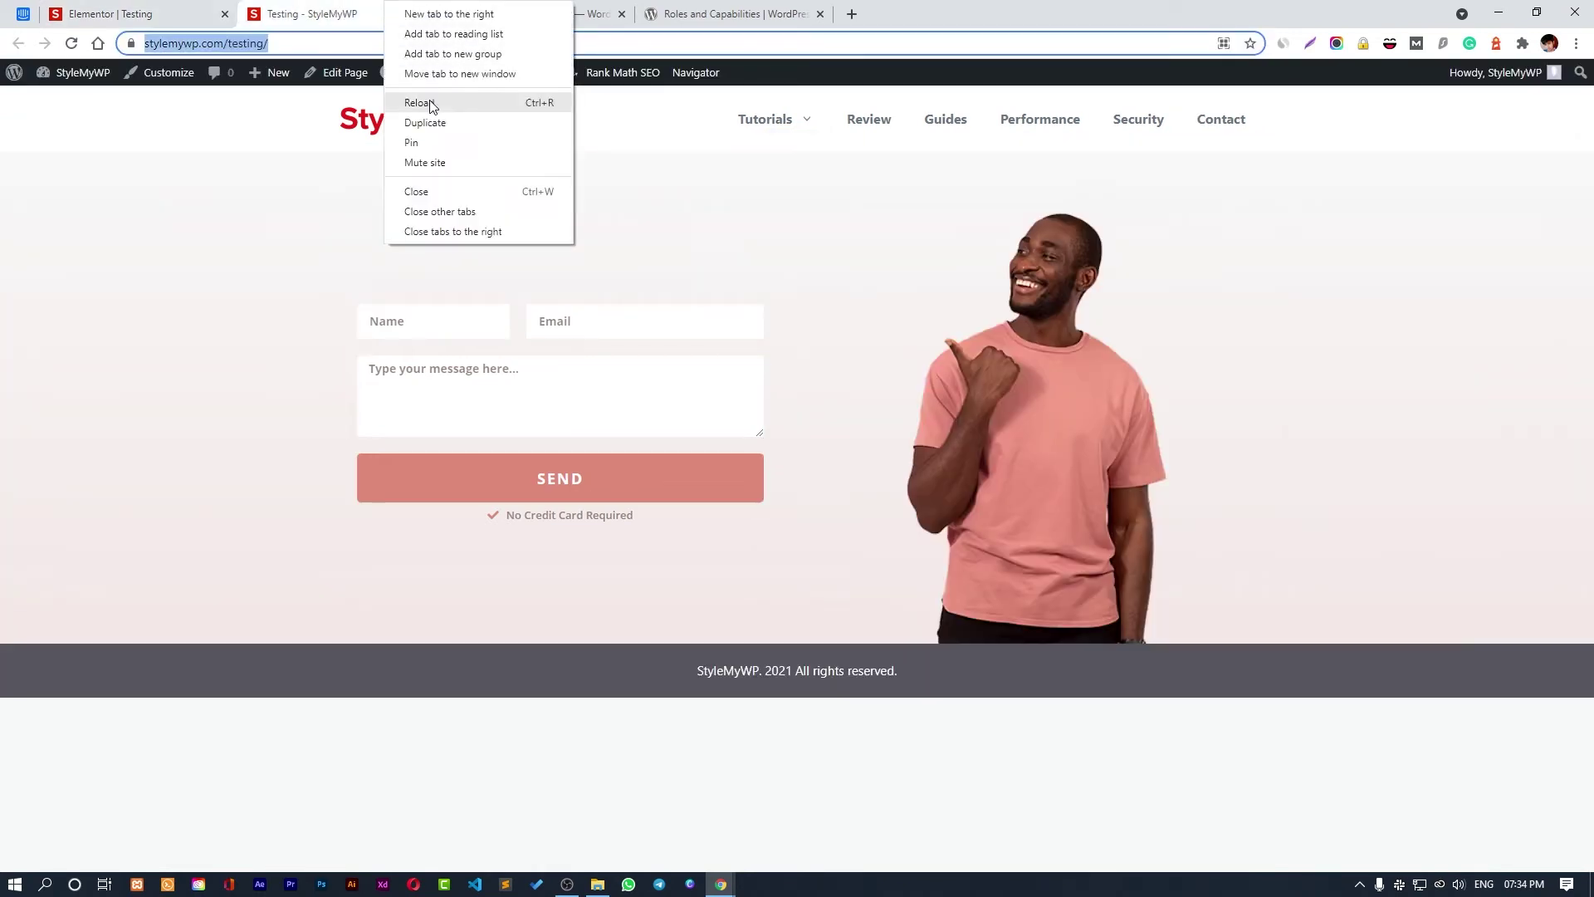
{"action": "left_click", "coordinate": [419, 102]}
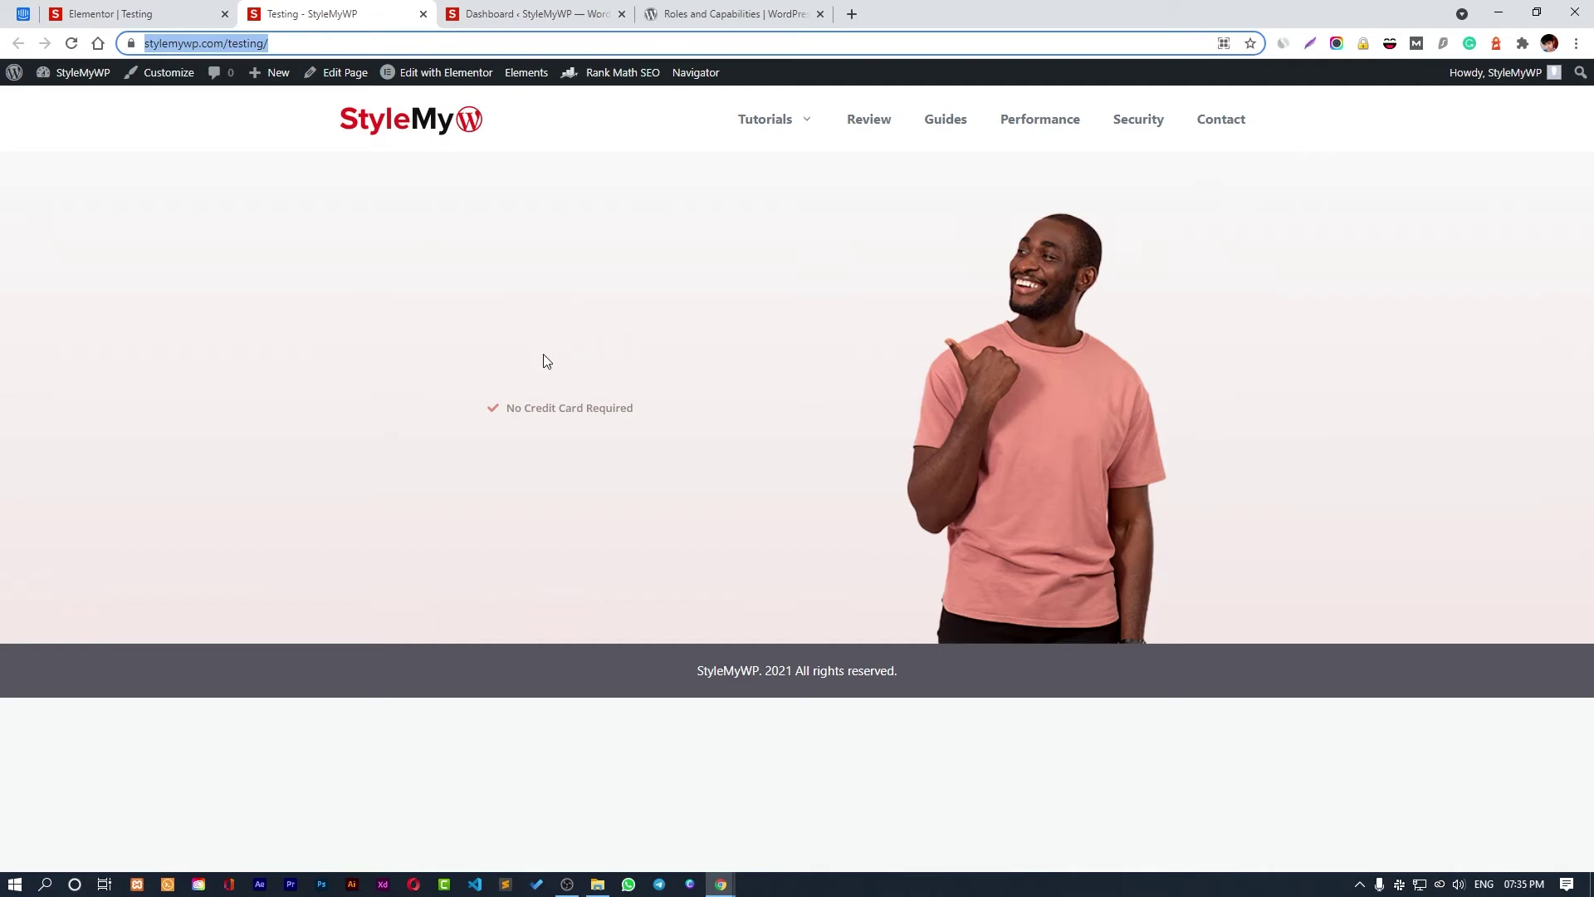
{"action": "left_click", "coordinate": [266, 332]}
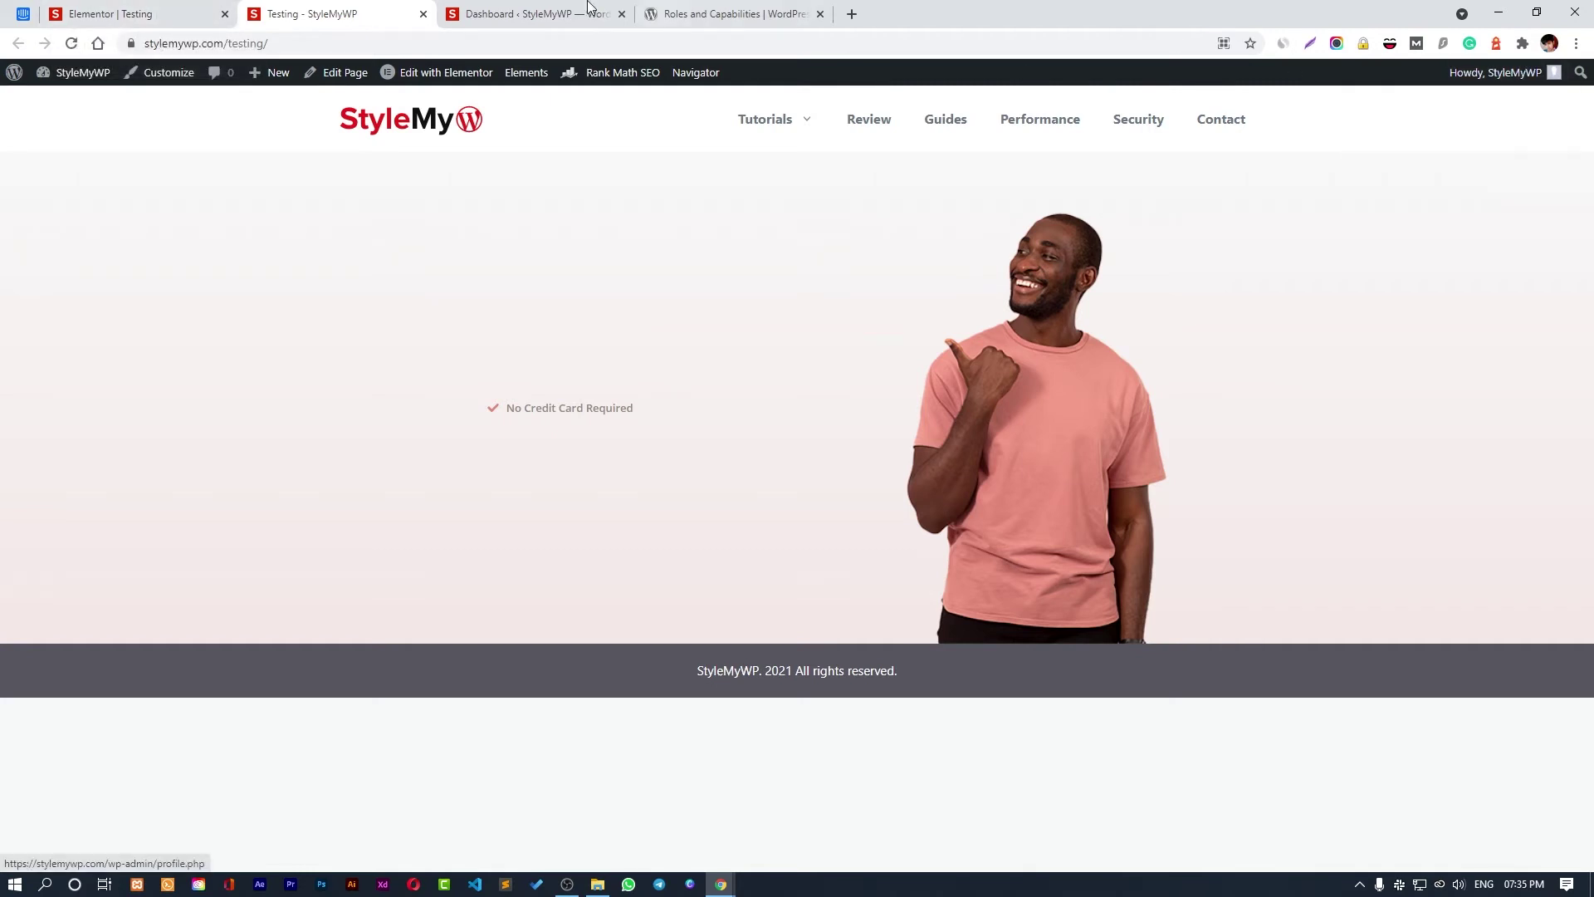
Change the Display Name value from 'Lokesh' to 'StyleMyWP' and save.
{"action": "left_click", "coordinate": [187, 14]}
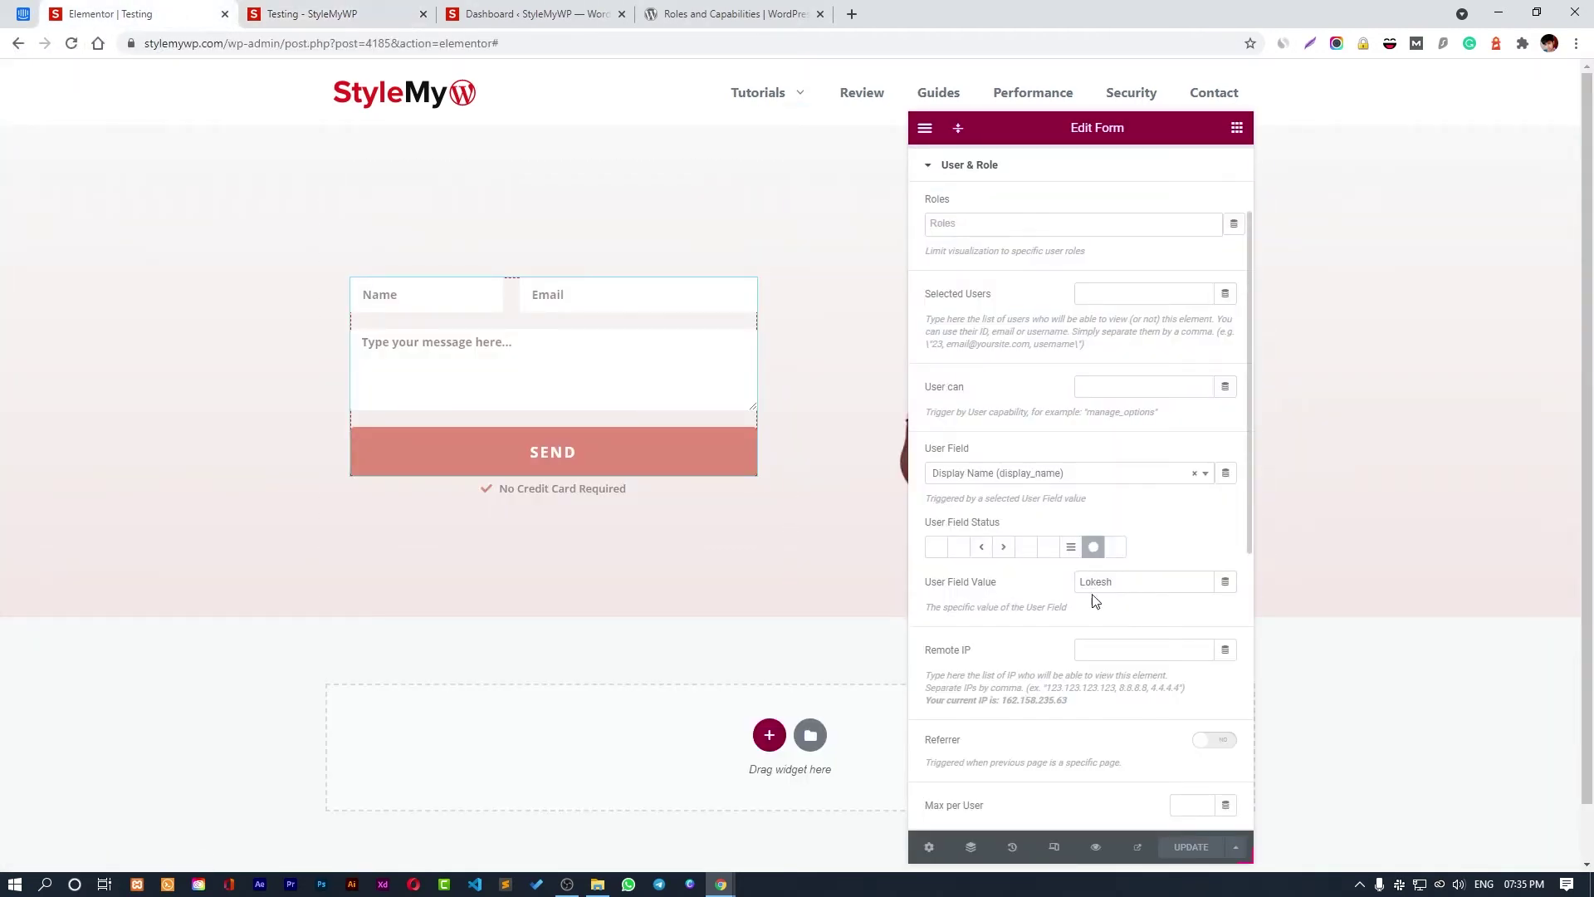
{"action": "double_click", "coordinate": [1127, 588]}
{"action": "type", "text": "Style"}
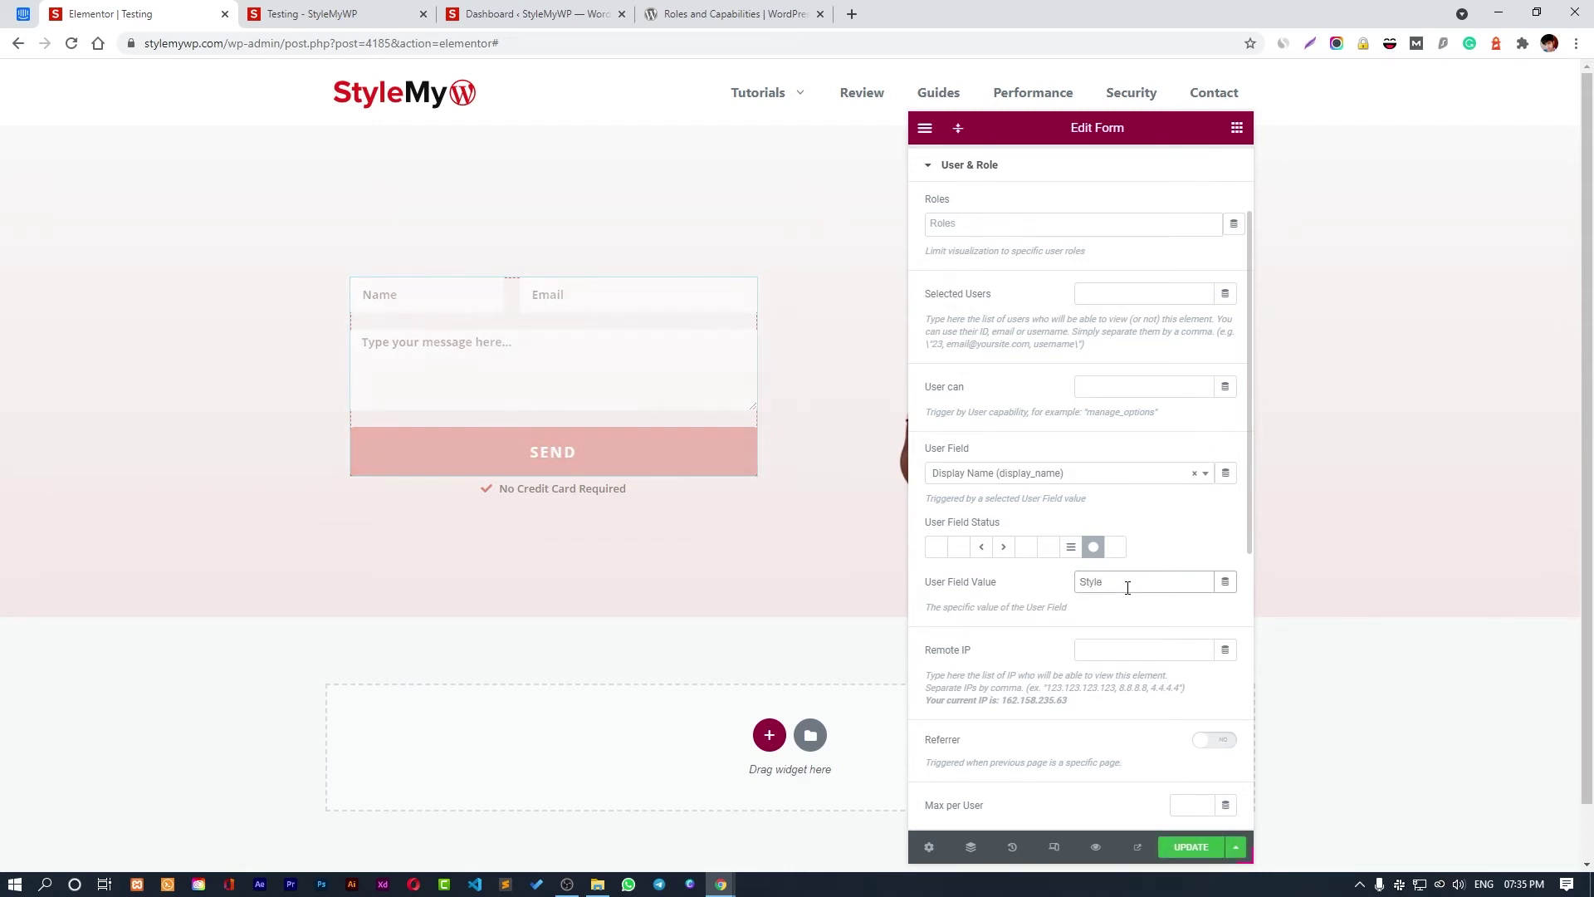
{"action": "type", "text": "MyW"}
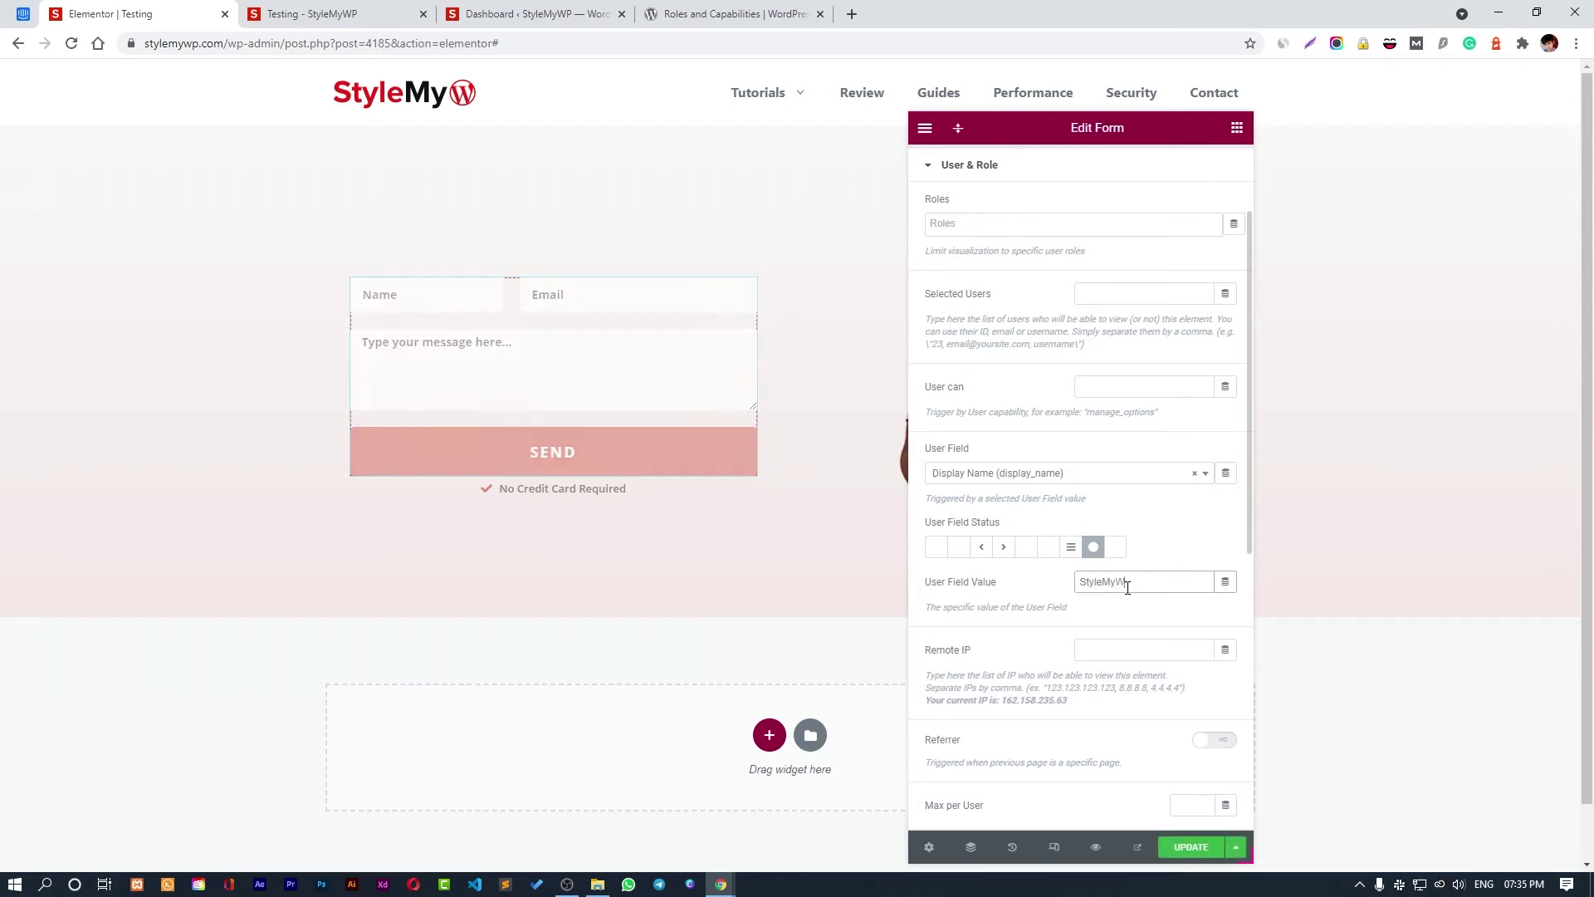
{"action": "type", "text": "P"}
{"action": "left_click", "coordinate": [284, 10]}
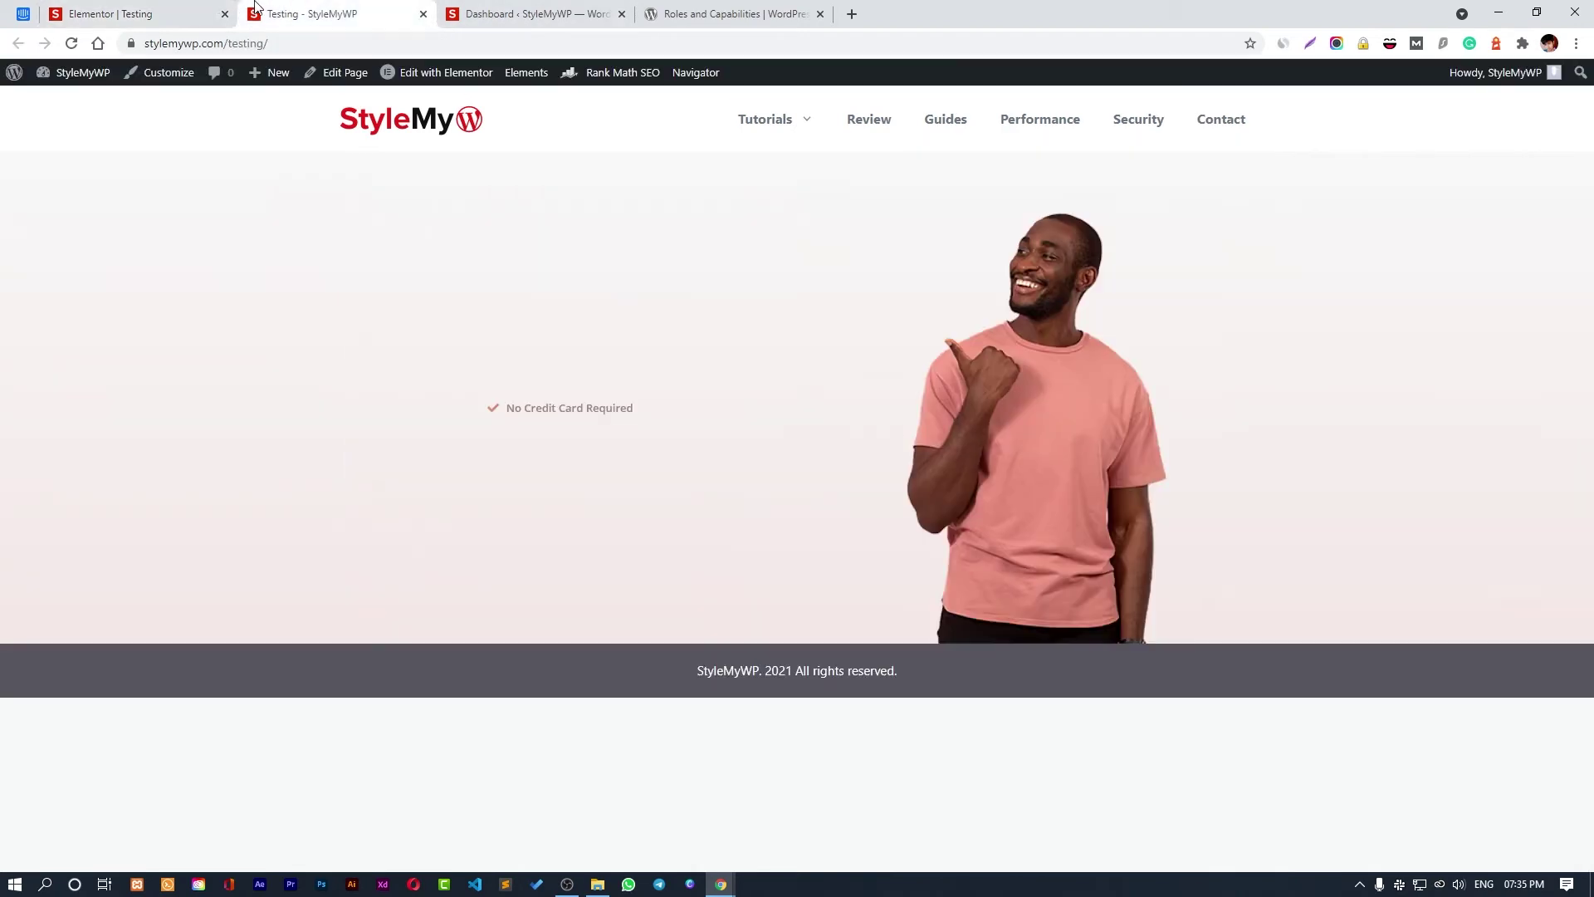
{"action": "left_click", "coordinate": [153, 13]}
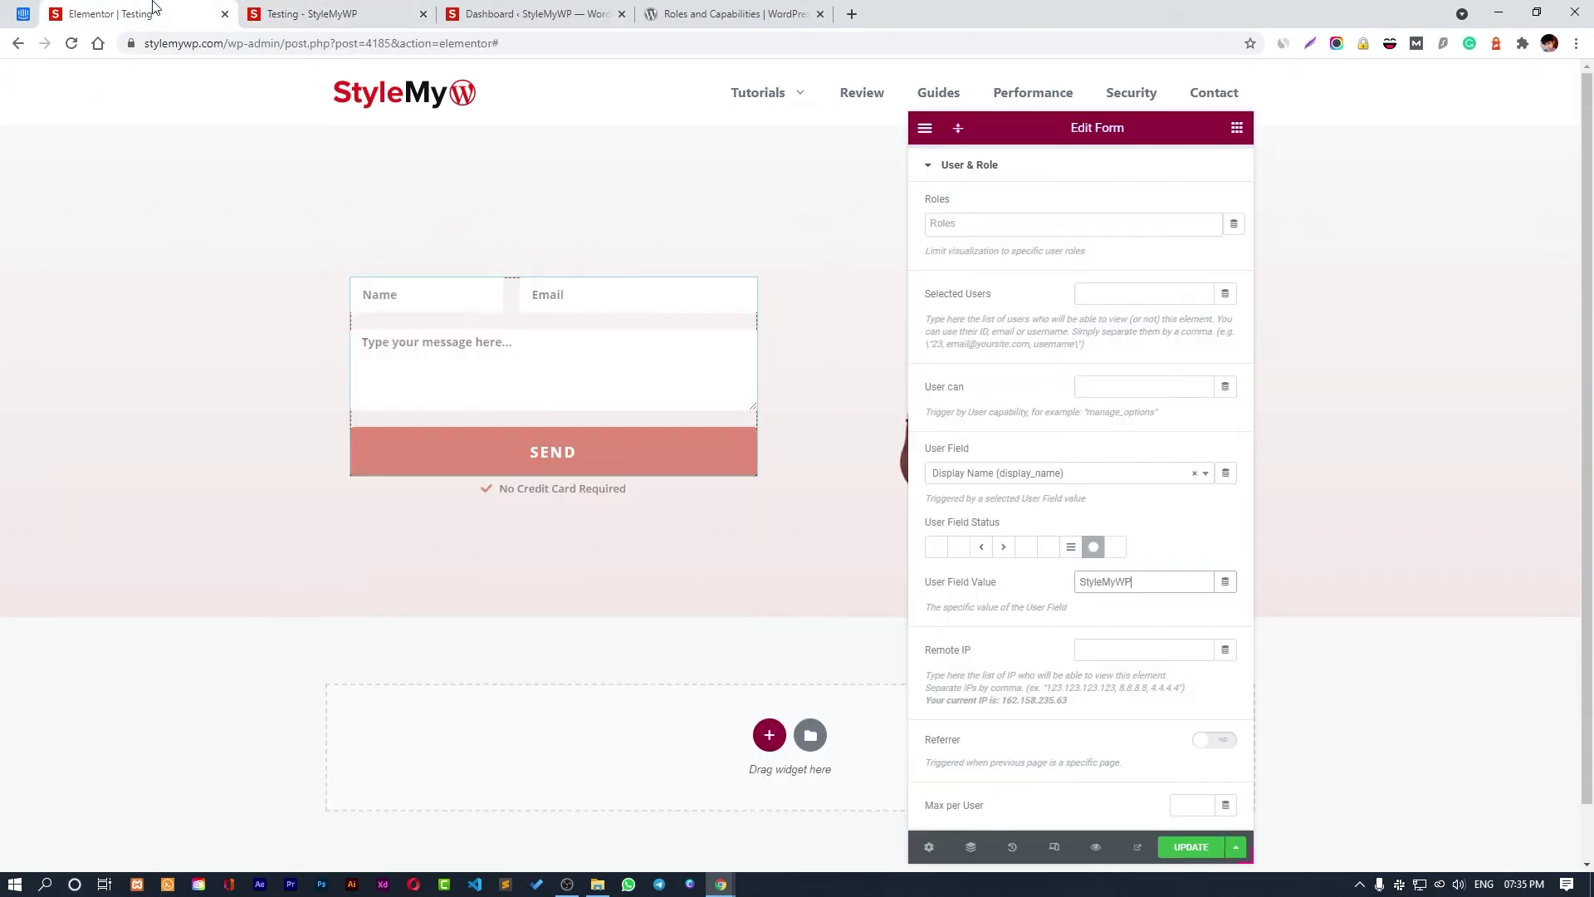
{"action": "left_click", "coordinate": [1184, 846]}
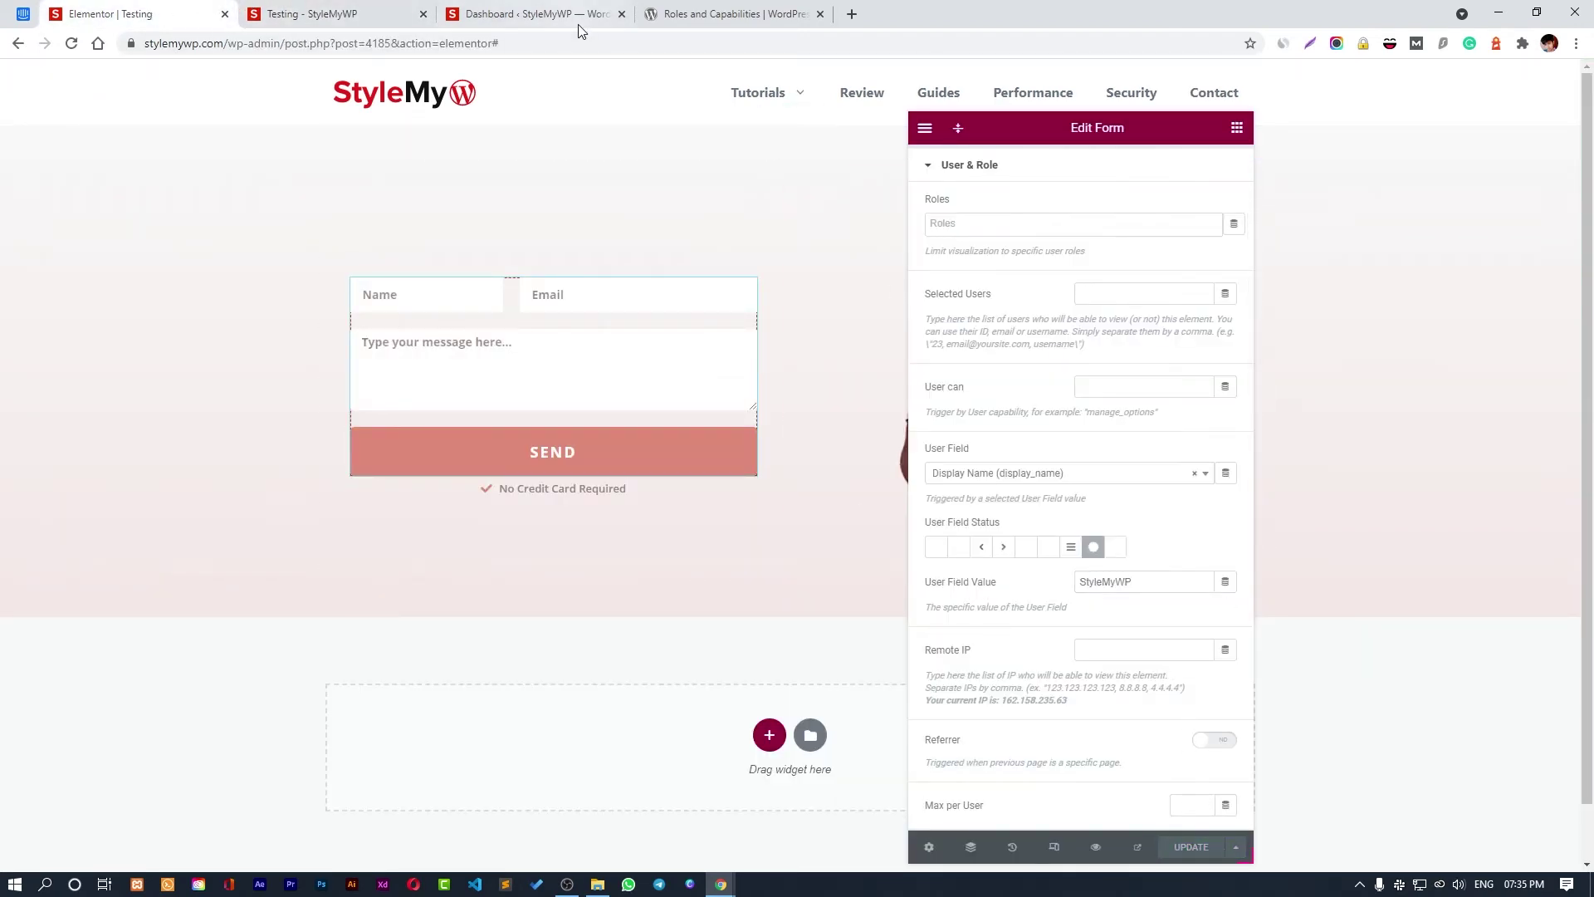
Reload the live Testing page to see the form, then return to the editor.
{"action": "left_click", "coordinate": [373, 13]}
{"action": "right_click", "coordinate": [418, 10]}
{"action": "left_click", "coordinate": [452, 103]}
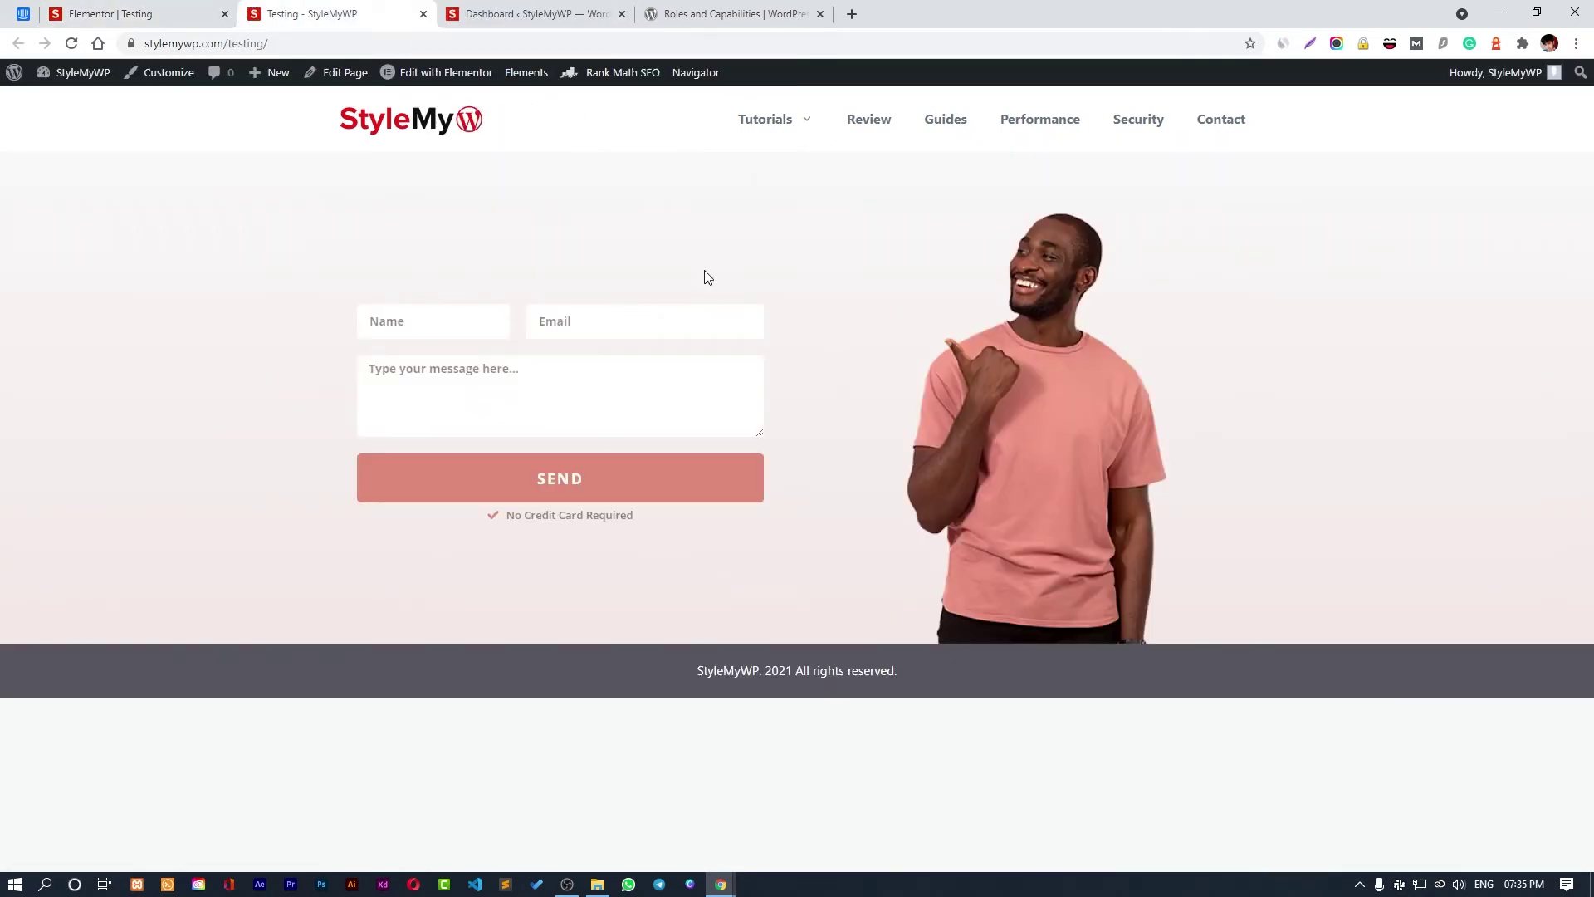
{"action": "left_click", "coordinate": [124, 13]}
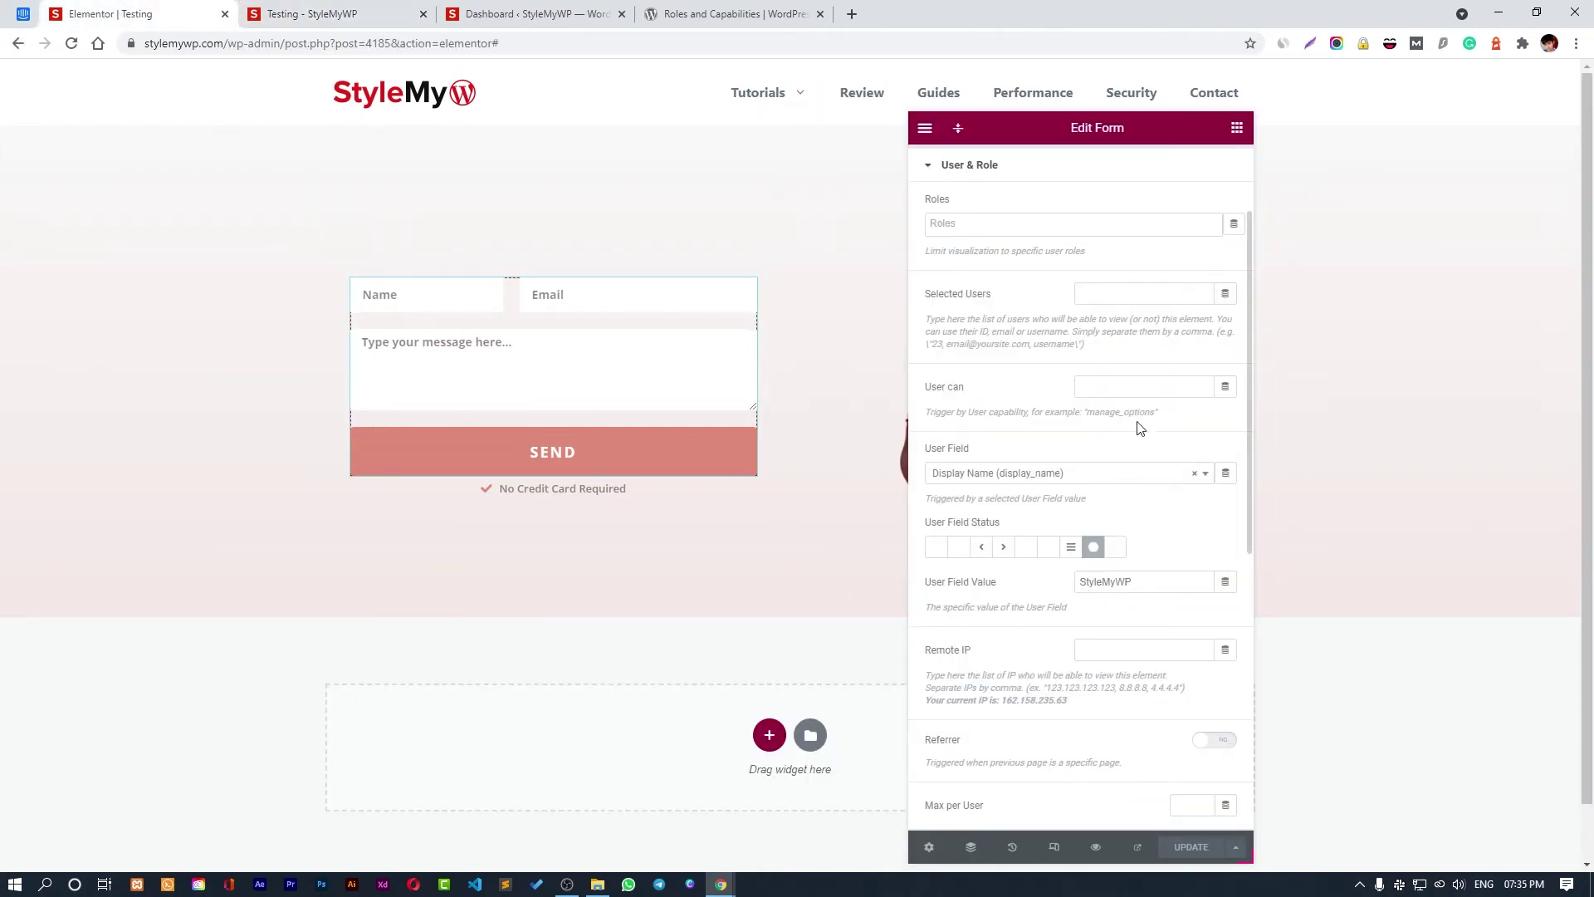
Clear the Display Name user field from the condition and reselect the contact form.
{"action": "left_click", "coordinate": [1195, 473]}
{"action": "left_click", "coordinate": [1195, 551]}
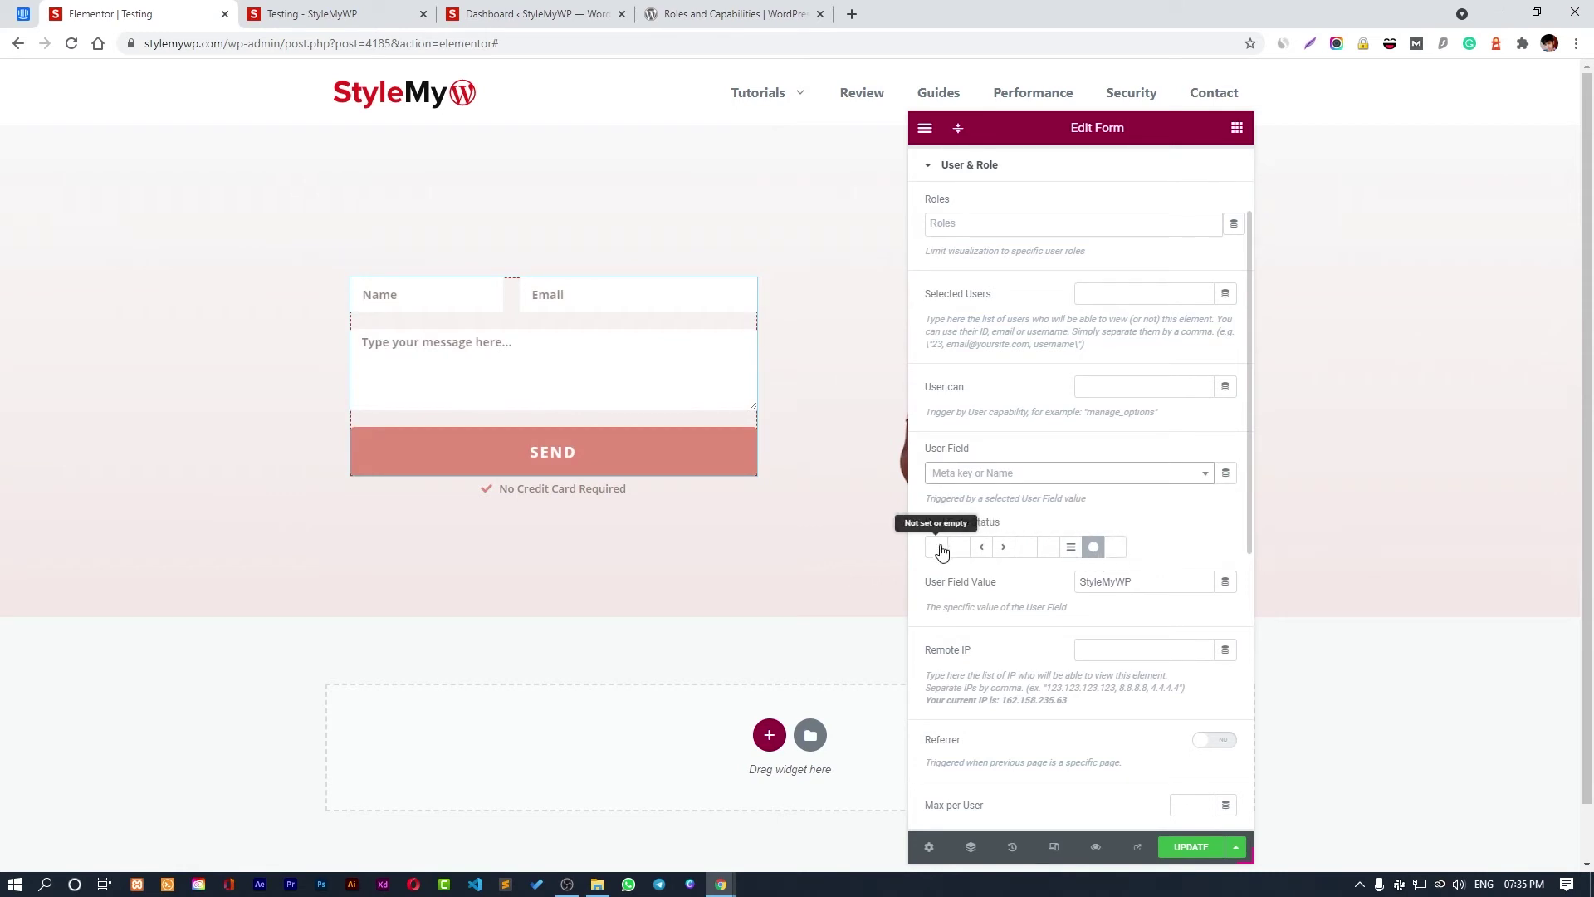
{"action": "left_click", "coordinate": [1257, 541]}
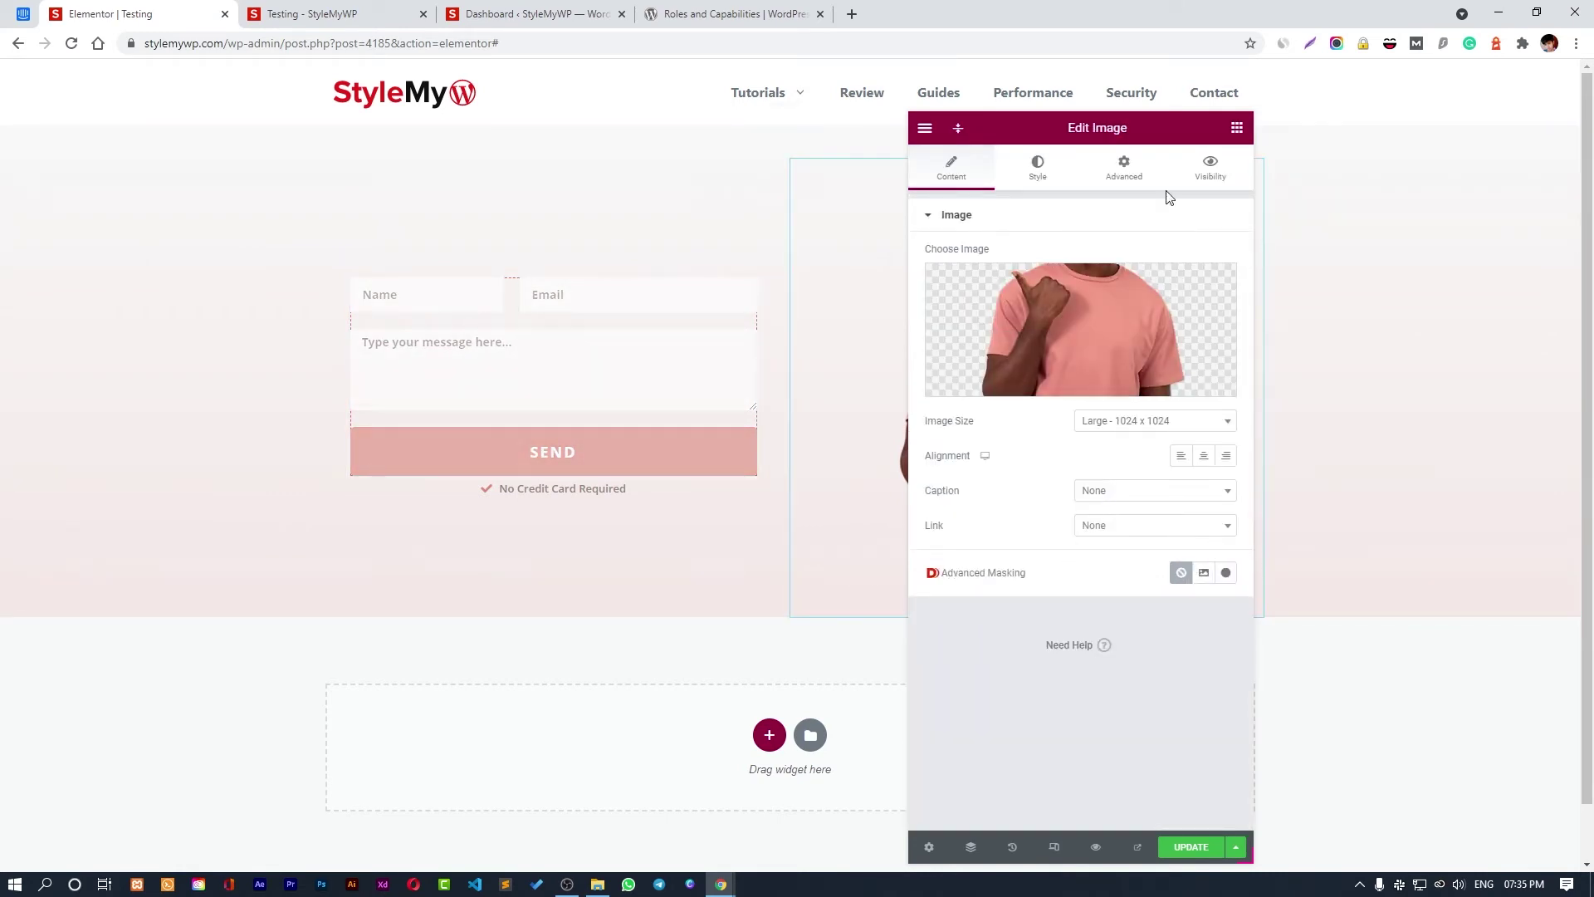
{"action": "left_click", "coordinate": [1204, 185]}
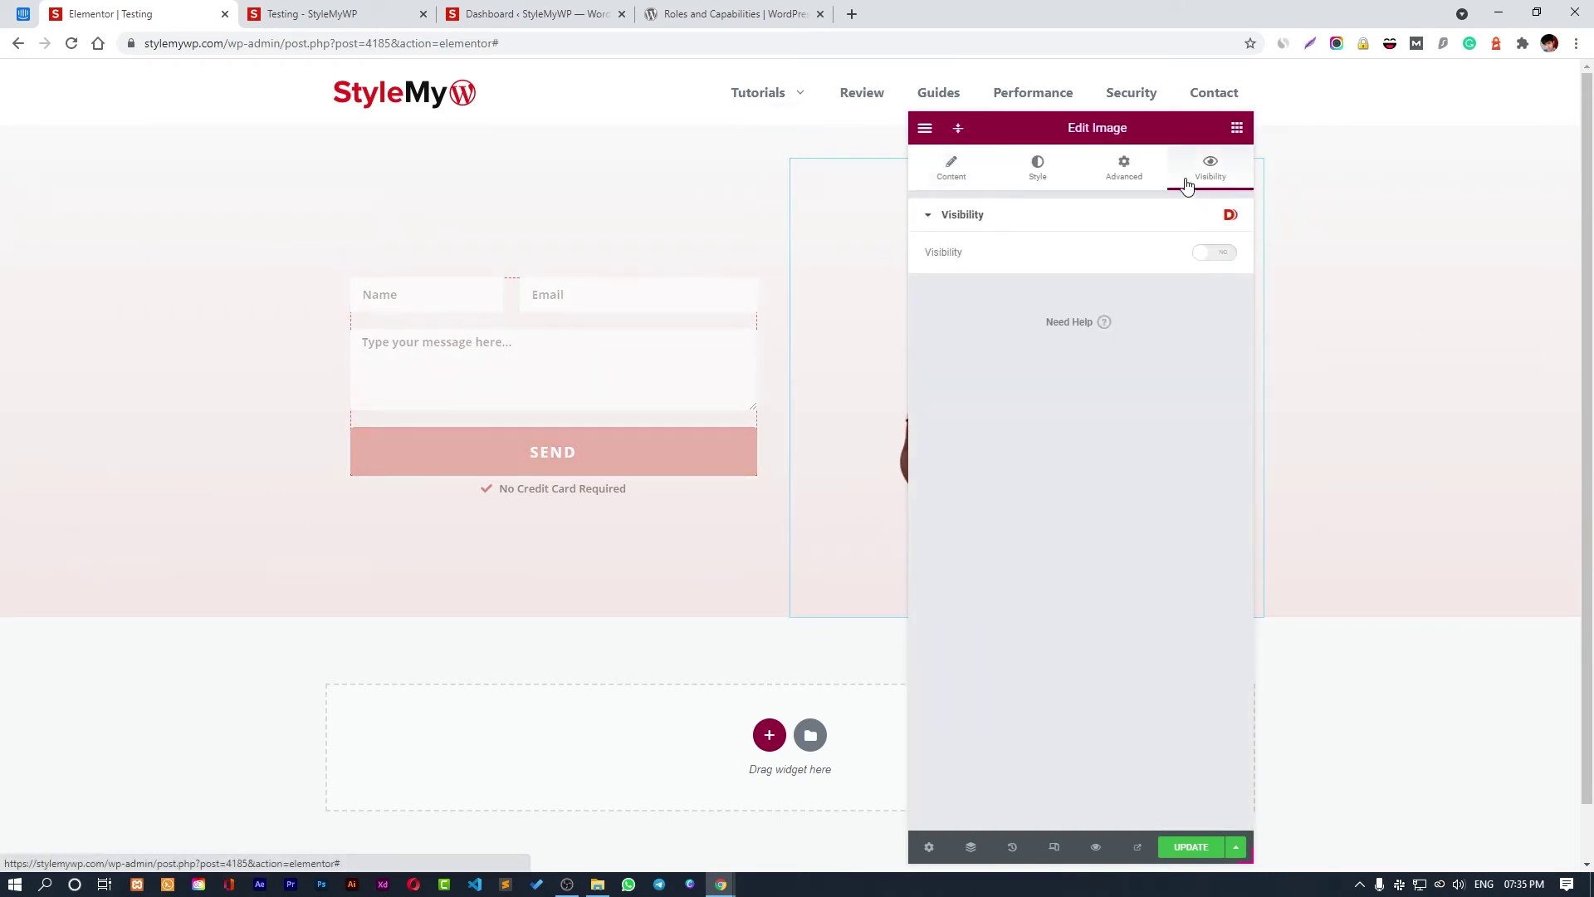
{"action": "left_click", "coordinate": [716, 286]}
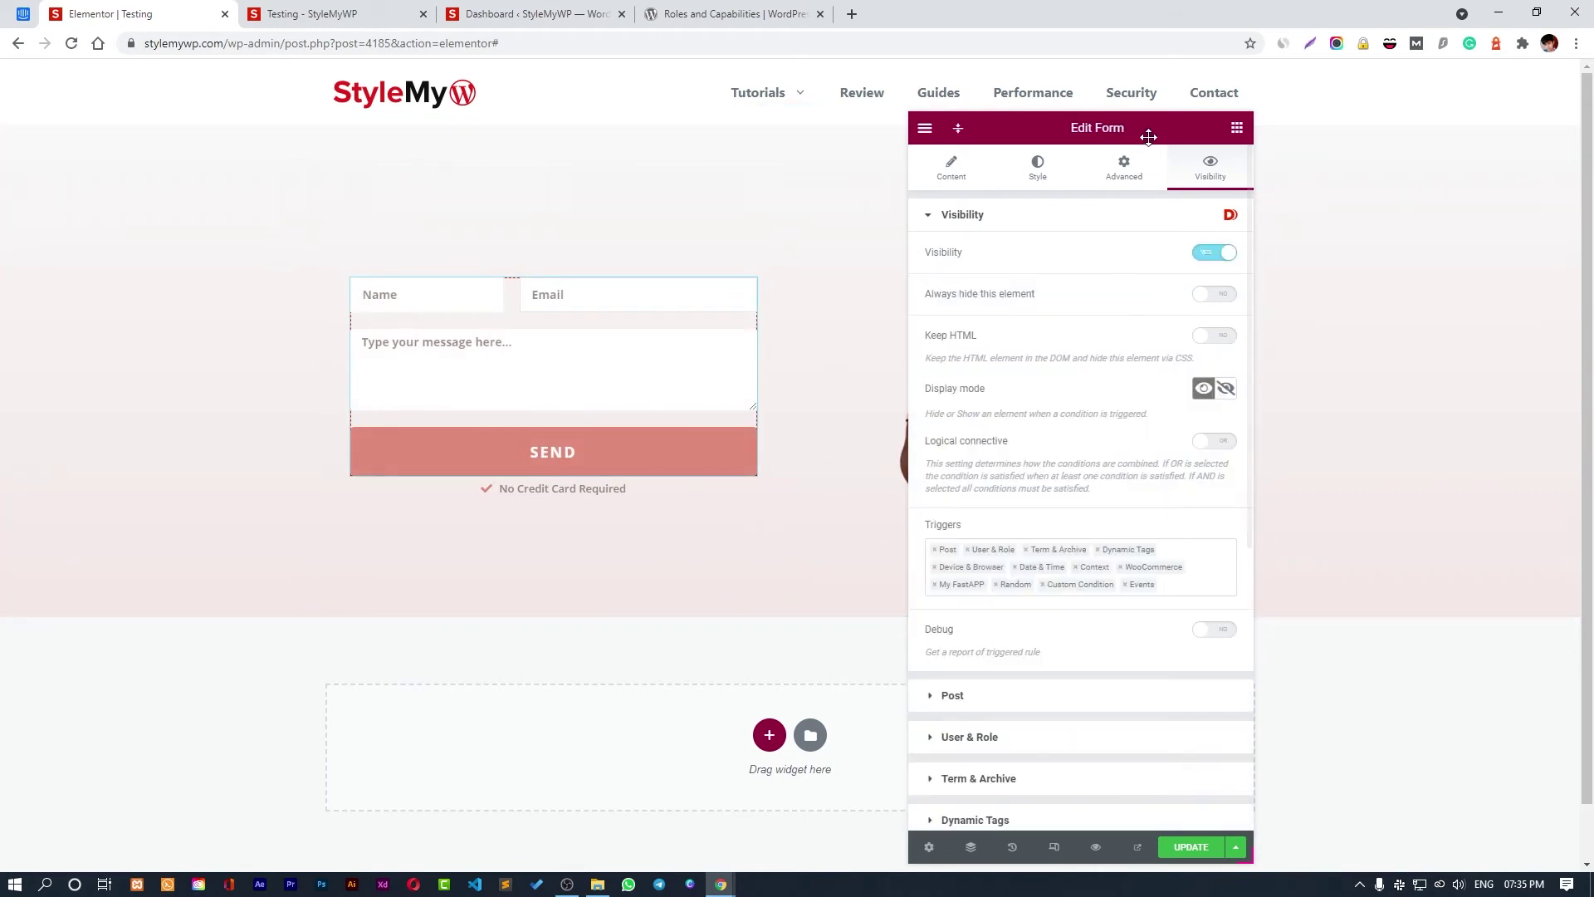
Reposition the editing panel and expand the form's User & Role conditions.
{"action": "left_click_drag", "start_coordinate": [1147, 135], "coordinate": [1144, 143]}
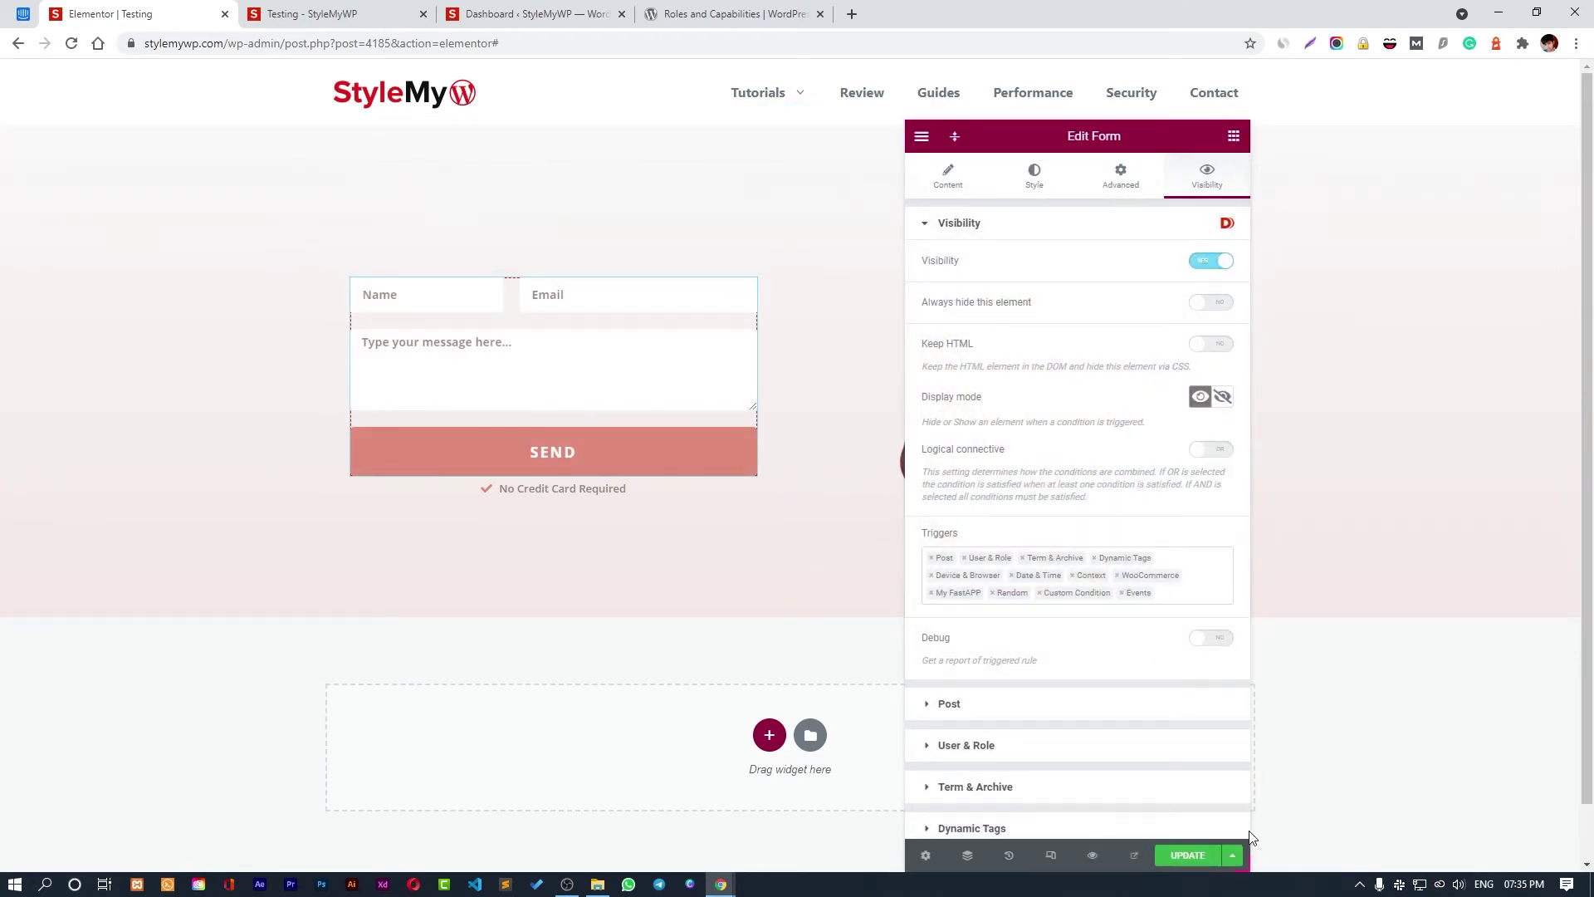
{"action": "left_click_drag", "start_coordinate": [1249, 847], "coordinate": [1246, 730]}
{"action": "scroll", "coordinate": [1123, 490], "scroll_direction": "down", "scroll_amount": 7}
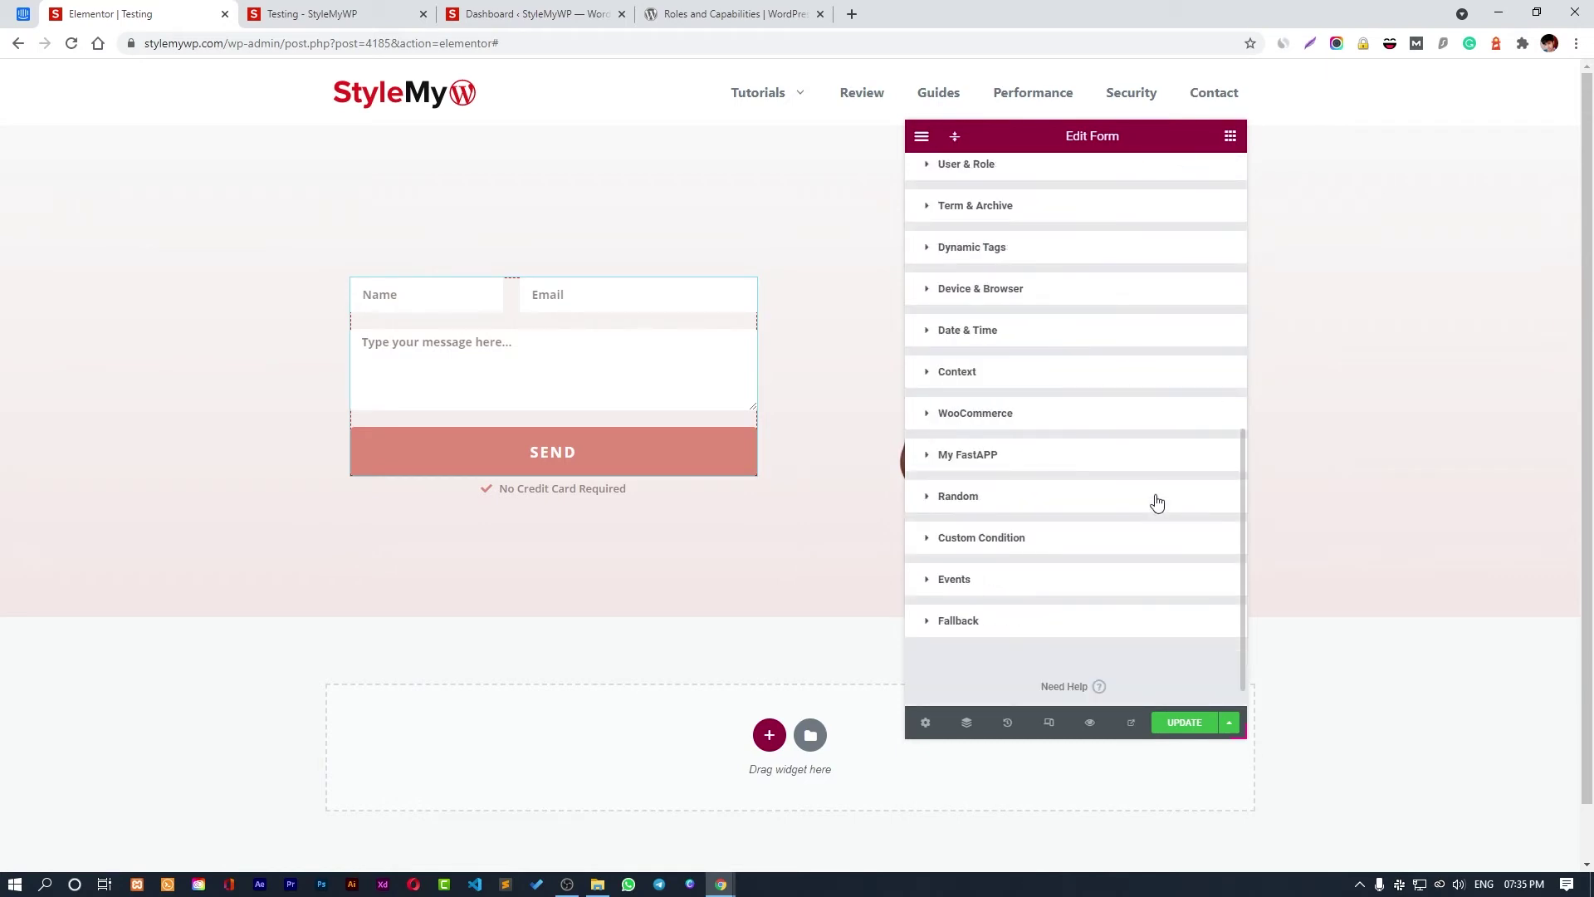
{"action": "scroll", "coordinate": [998, 270], "scroll_direction": "up", "scroll_amount": 1}
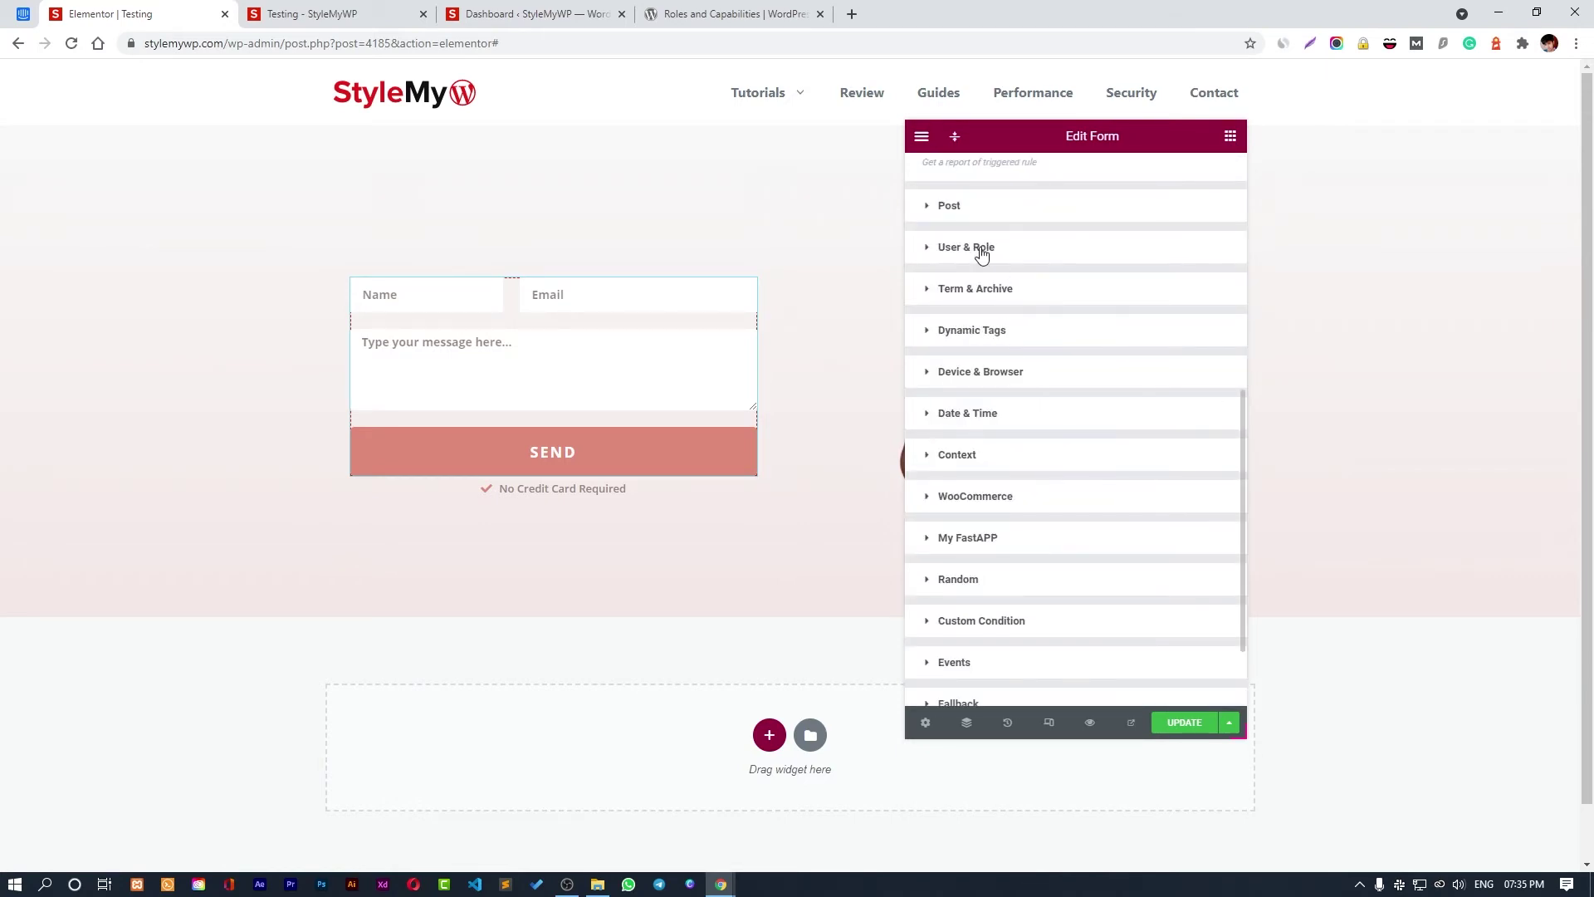
{"action": "left_click", "coordinate": [981, 250]}
{"action": "scroll", "coordinate": [1107, 477], "scroll_direction": "down", "scroll_amount": 4}
{"action": "scroll", "coordinate": [1110, 478], "scroll_direction": "up", "scroll_amount": 2}
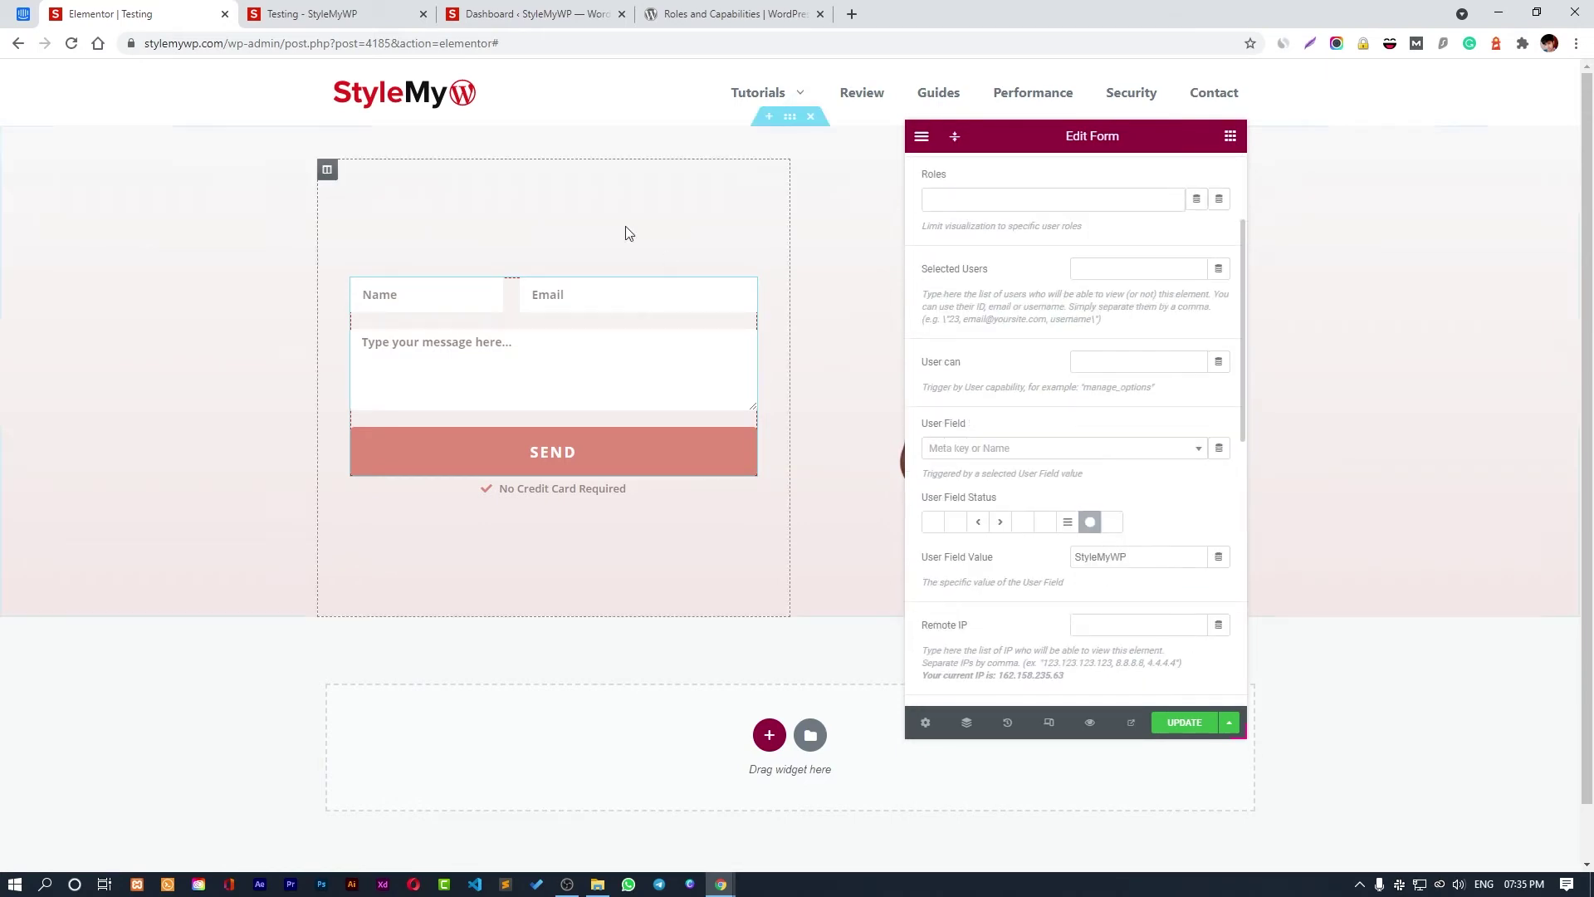
Select the section holding the form and turn on its visibility conditions.
{"action": "mouse_move", "coordinate": [754, 282]}
{"action": "left_click", "coordinate": [790, 117]}
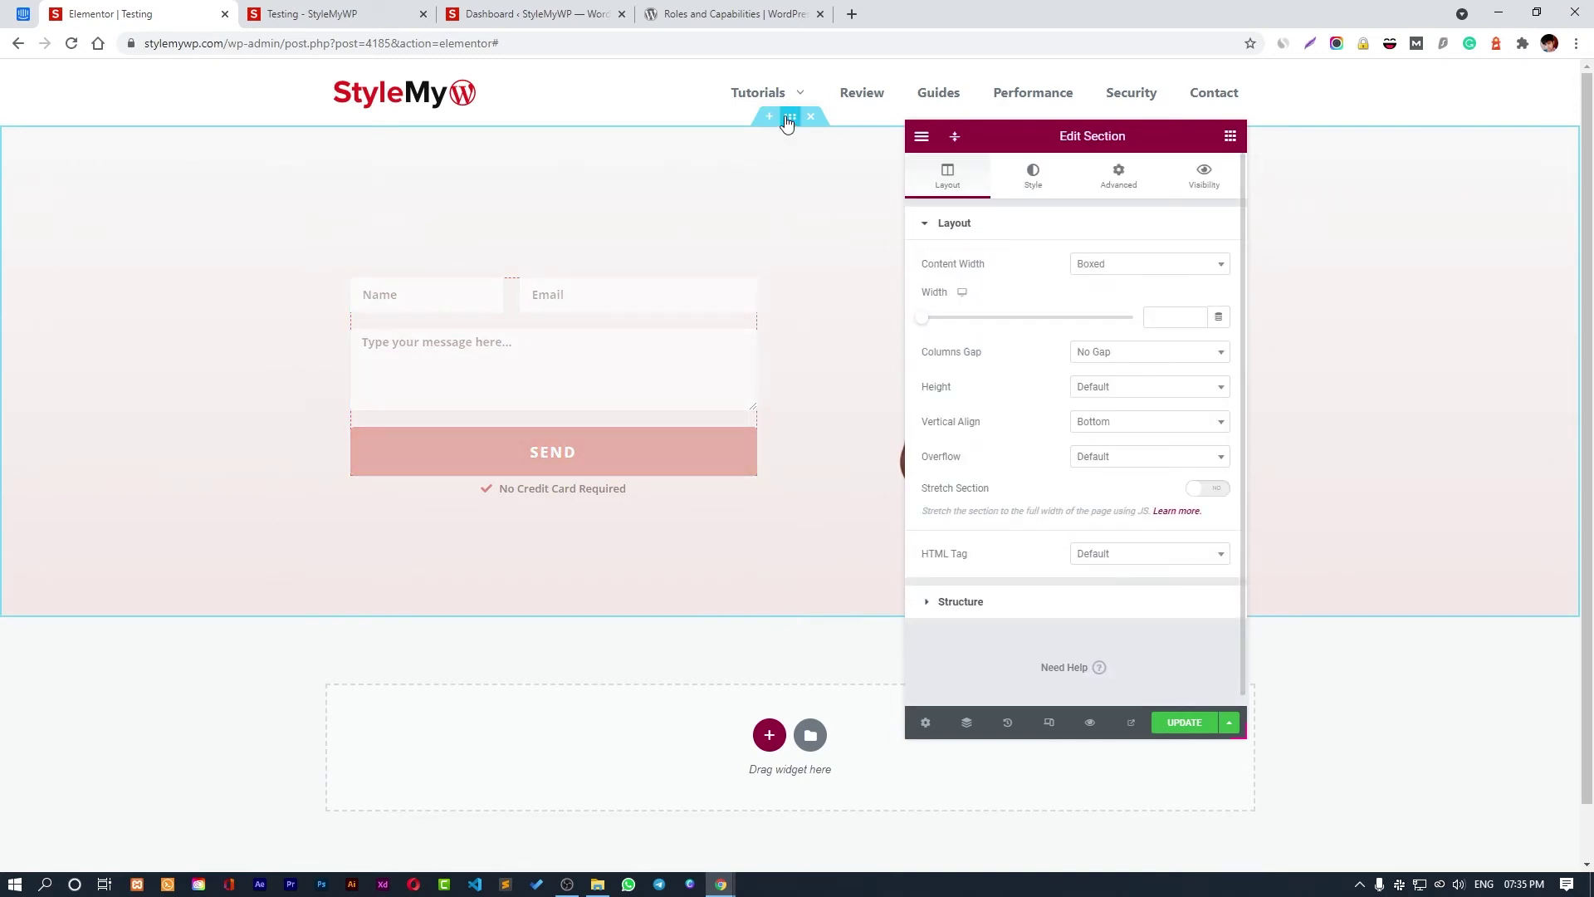
{"action": "left_click", "coordinate": [1195, 176]}
{"action": "left_click", "coordinate": [1208, 264]}
{"action": "scroll", "coordinate": [1066, 489], "scroll_direction": "down", "scroll_amount": 3}
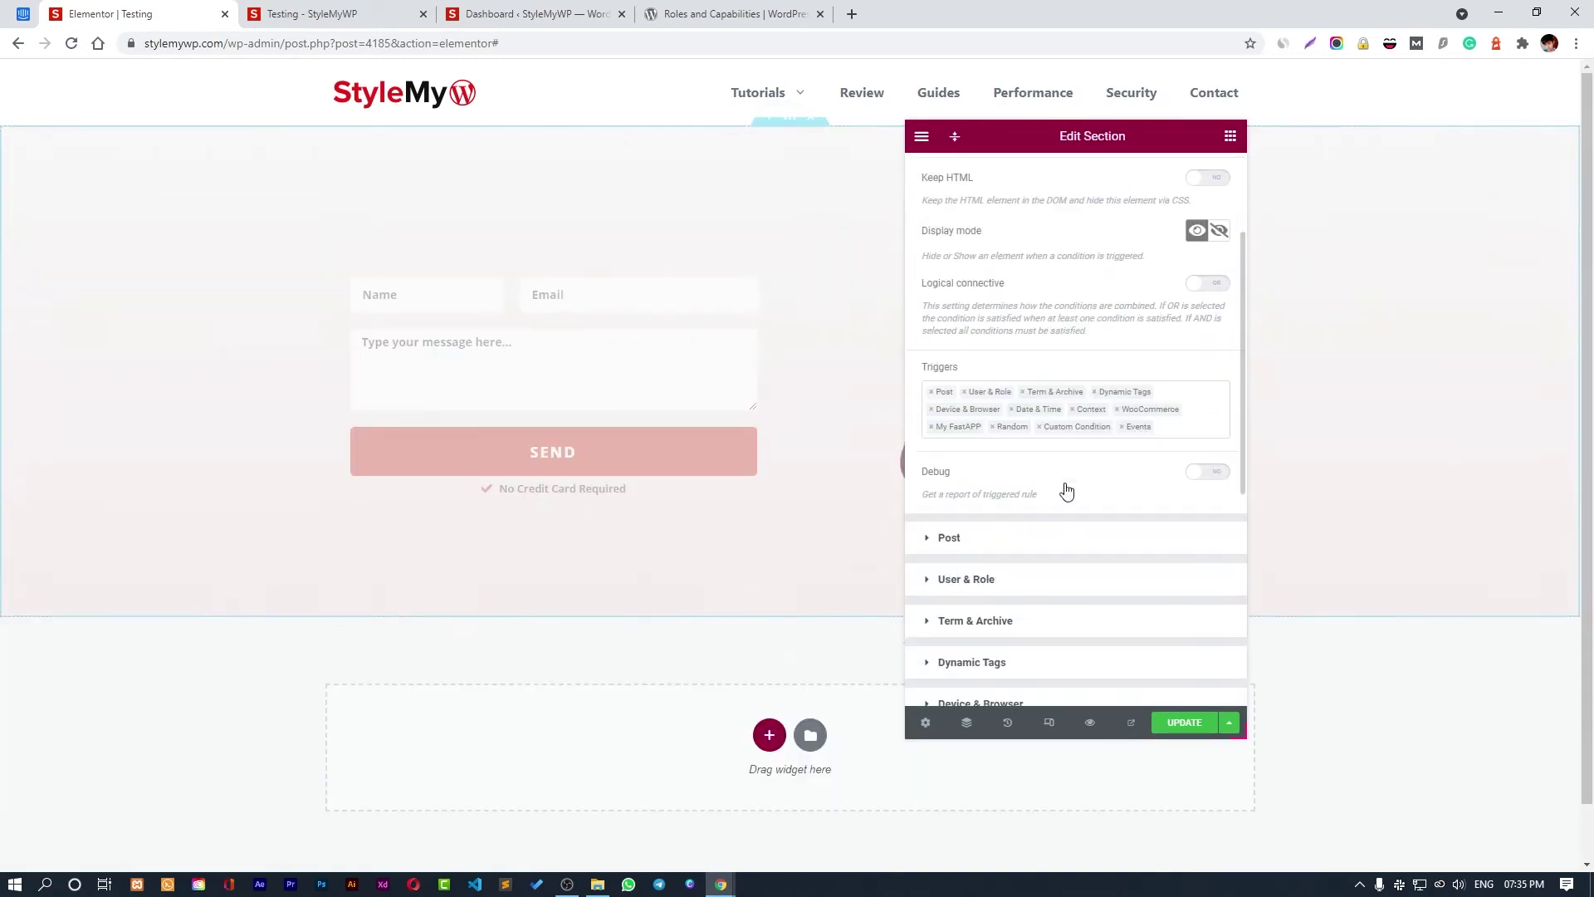
{"action": "left_click", "coordinate": [985, 415]}
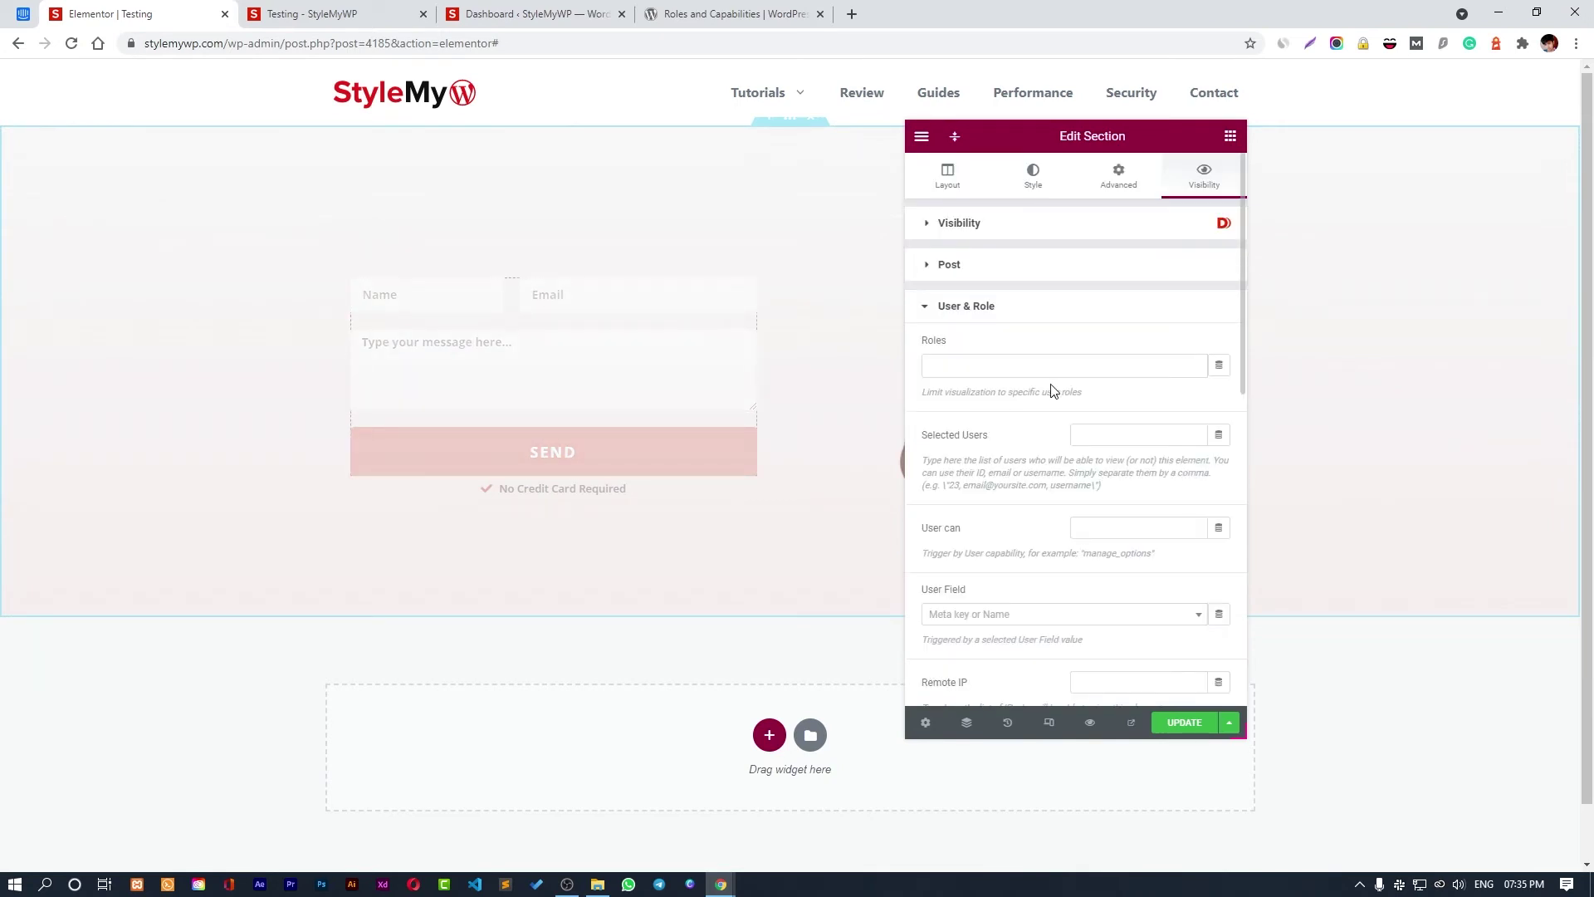
{"action": "left_click", "coordinate": [1030, 229]}
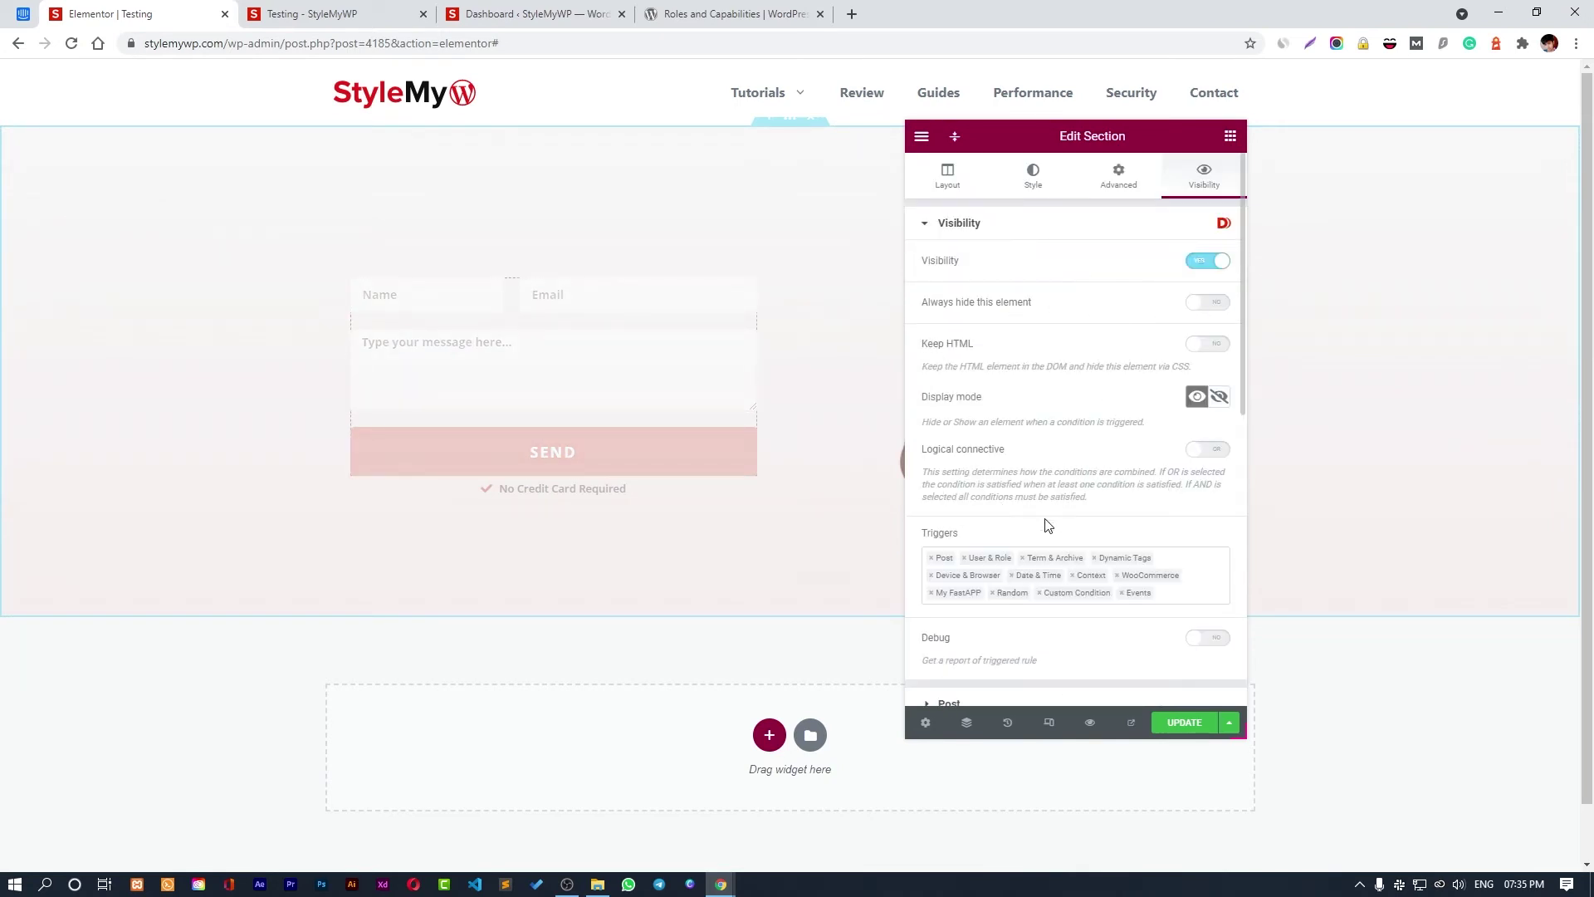
Expand the section's User & Role conditions and inspect the Remote IP field's example addresses.
{"action": "scroll", "coordinate": [1061, 540], "scroll_direction": "down", "scroll_amount": 2}
{"action": "scroll", "coordinate": [1071, 432], "scroll_direction": "down", "scroll_amount": 1}
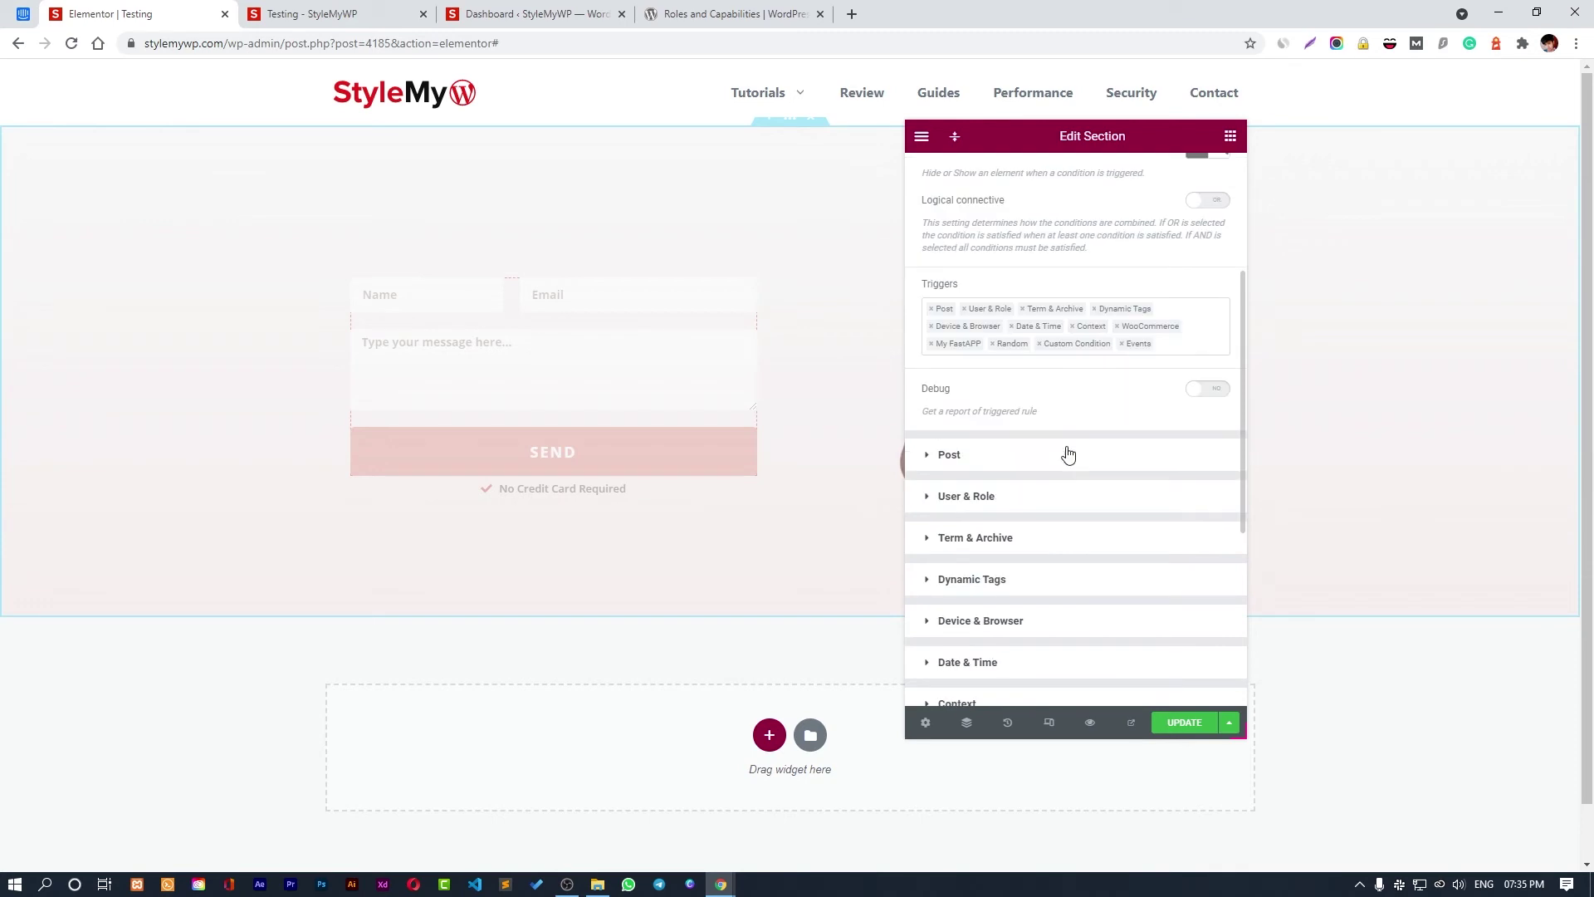
{"action": "left_click", "coordinate": [991, 498]}
{"action": "scroll", "coordinate": [998, 510], "scroll_direction": "down", "scroll_amount": 2}
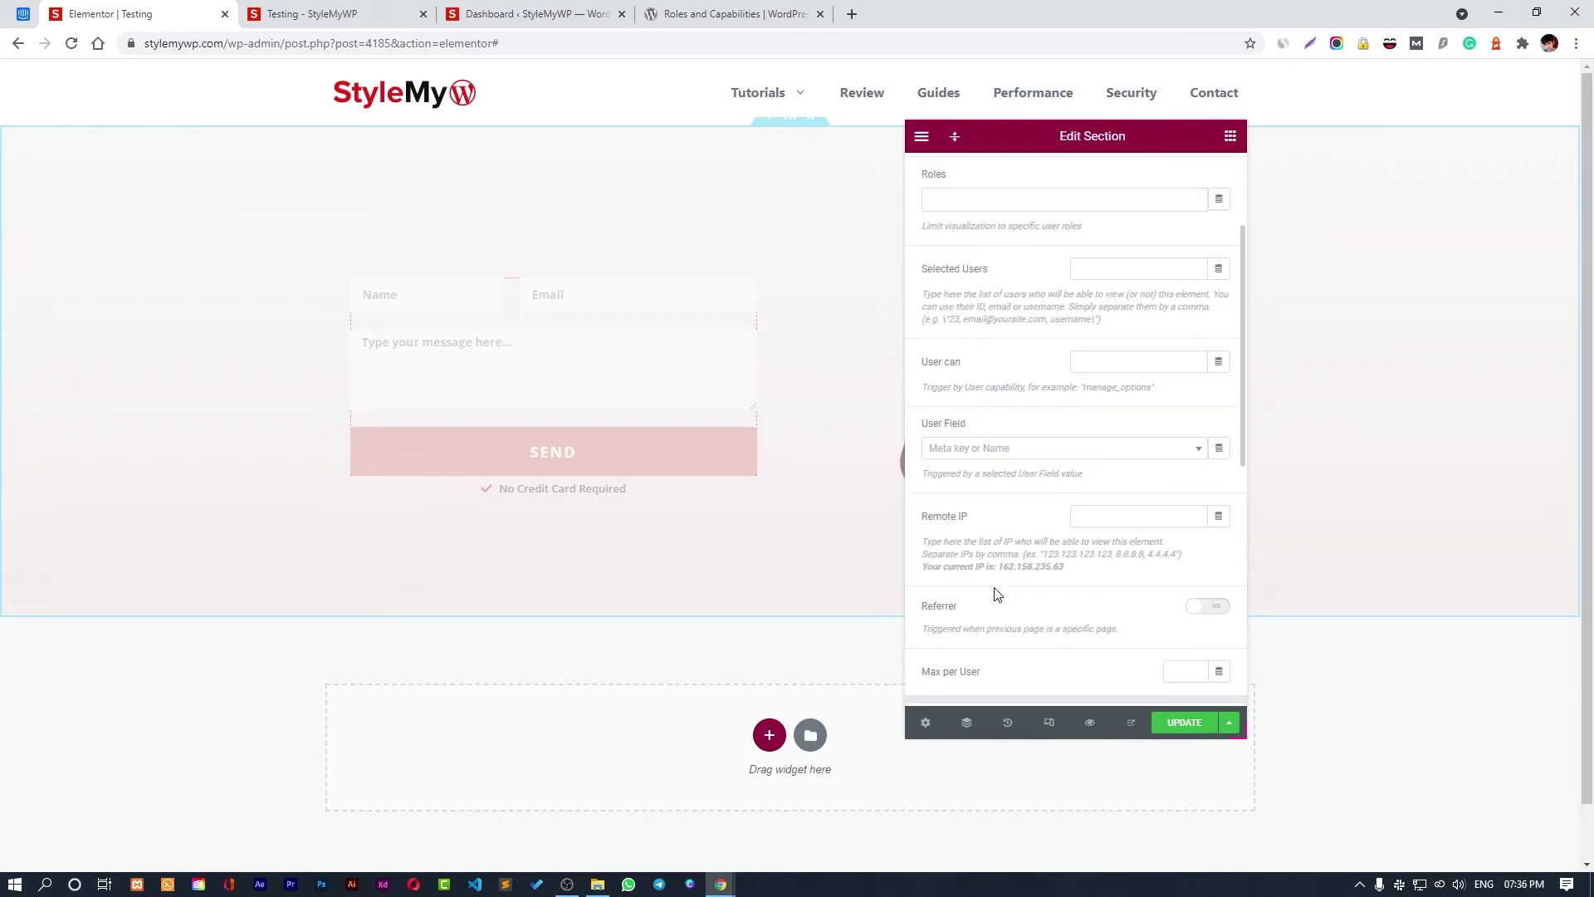
{"action": "scroll", "coordinate": [1000, 594], "scroll_direction": "down", "scroll_amount": 2}
{"action": "left_click", "coordinate": [1112, 349]}
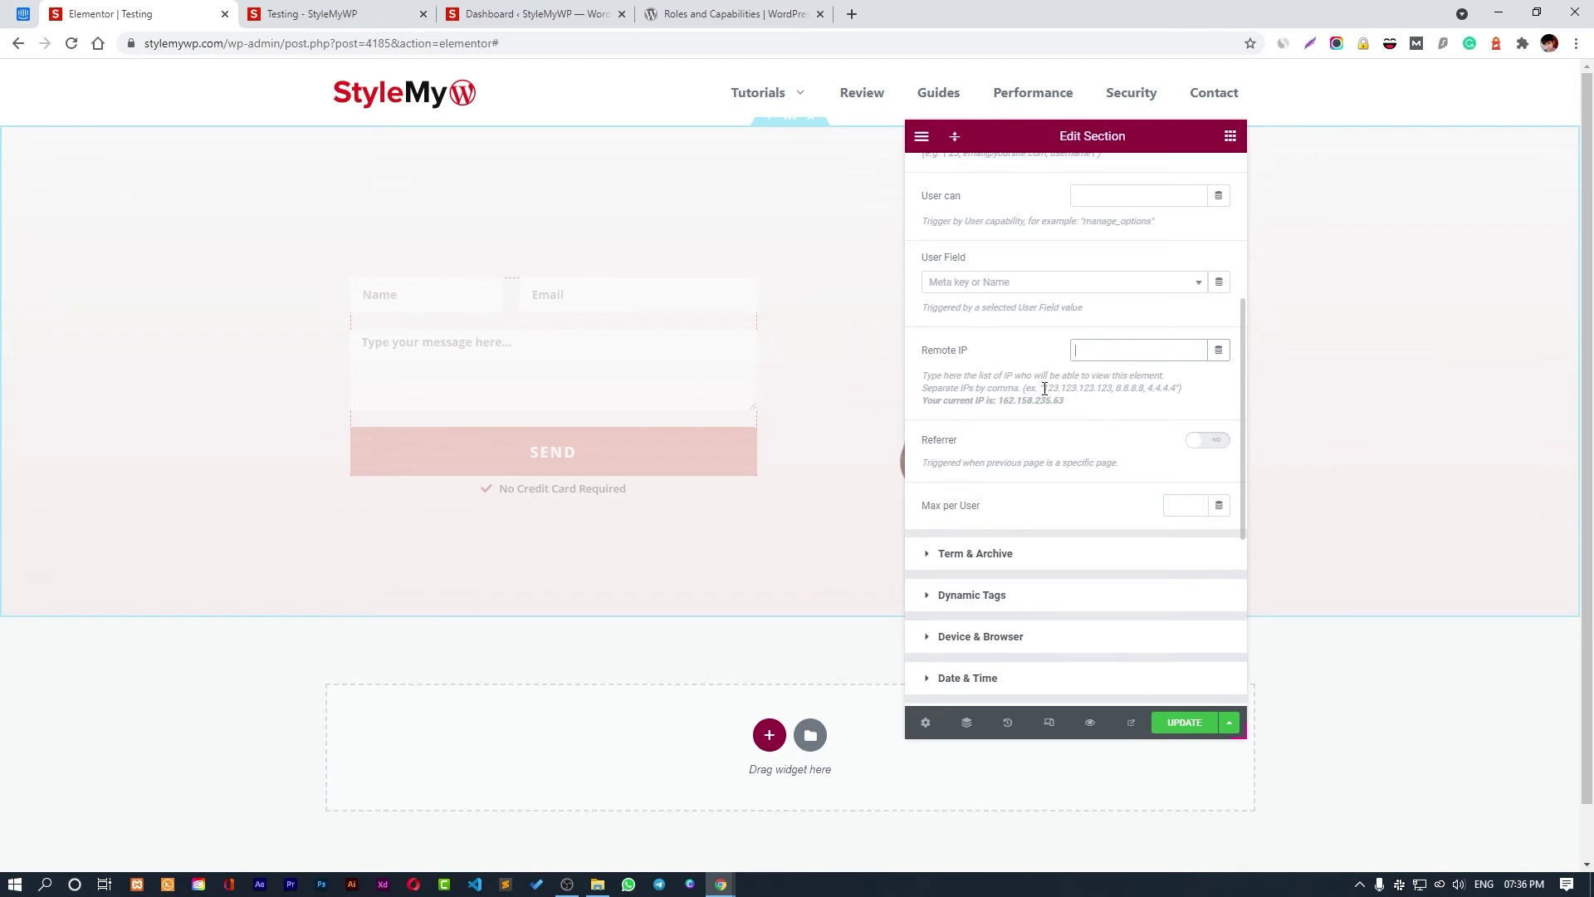
{"action": "left_click_drag", "start_coordinate": [1044, 388], "coordinate": [1172, 388]}
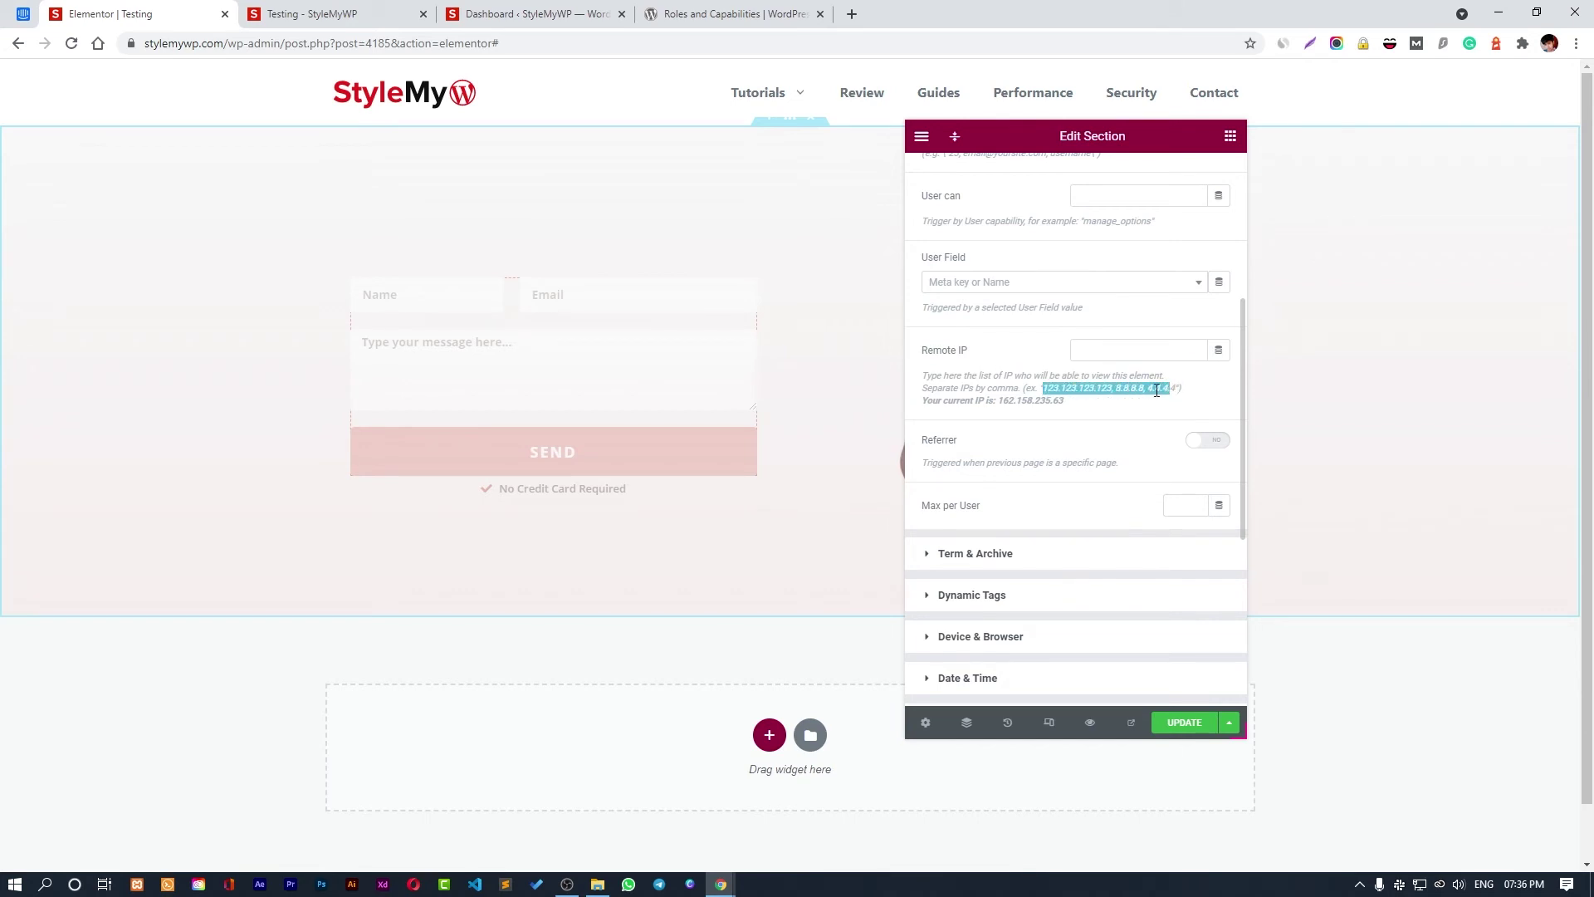
{"action": "scroll", "coordinate": [1156, 390], "scroll_direction": "up", "scroll_amount": 4}
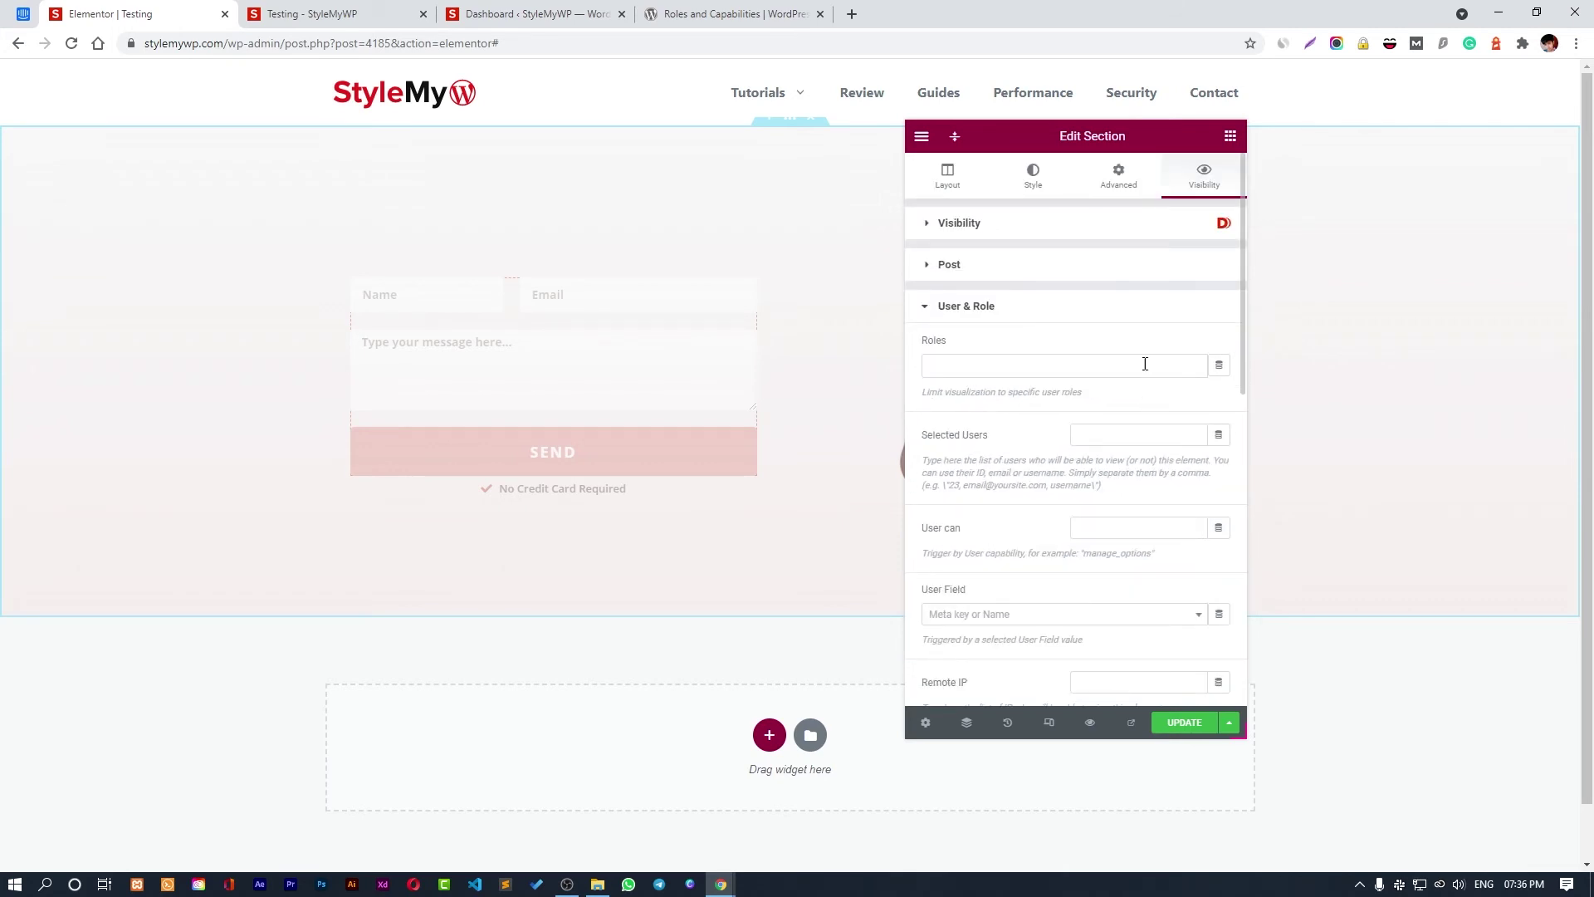
Collapse the general visibility settings and reopen the section's User & Role conditions.
{"action": "left_click", "coordinate": [1127, 242]}
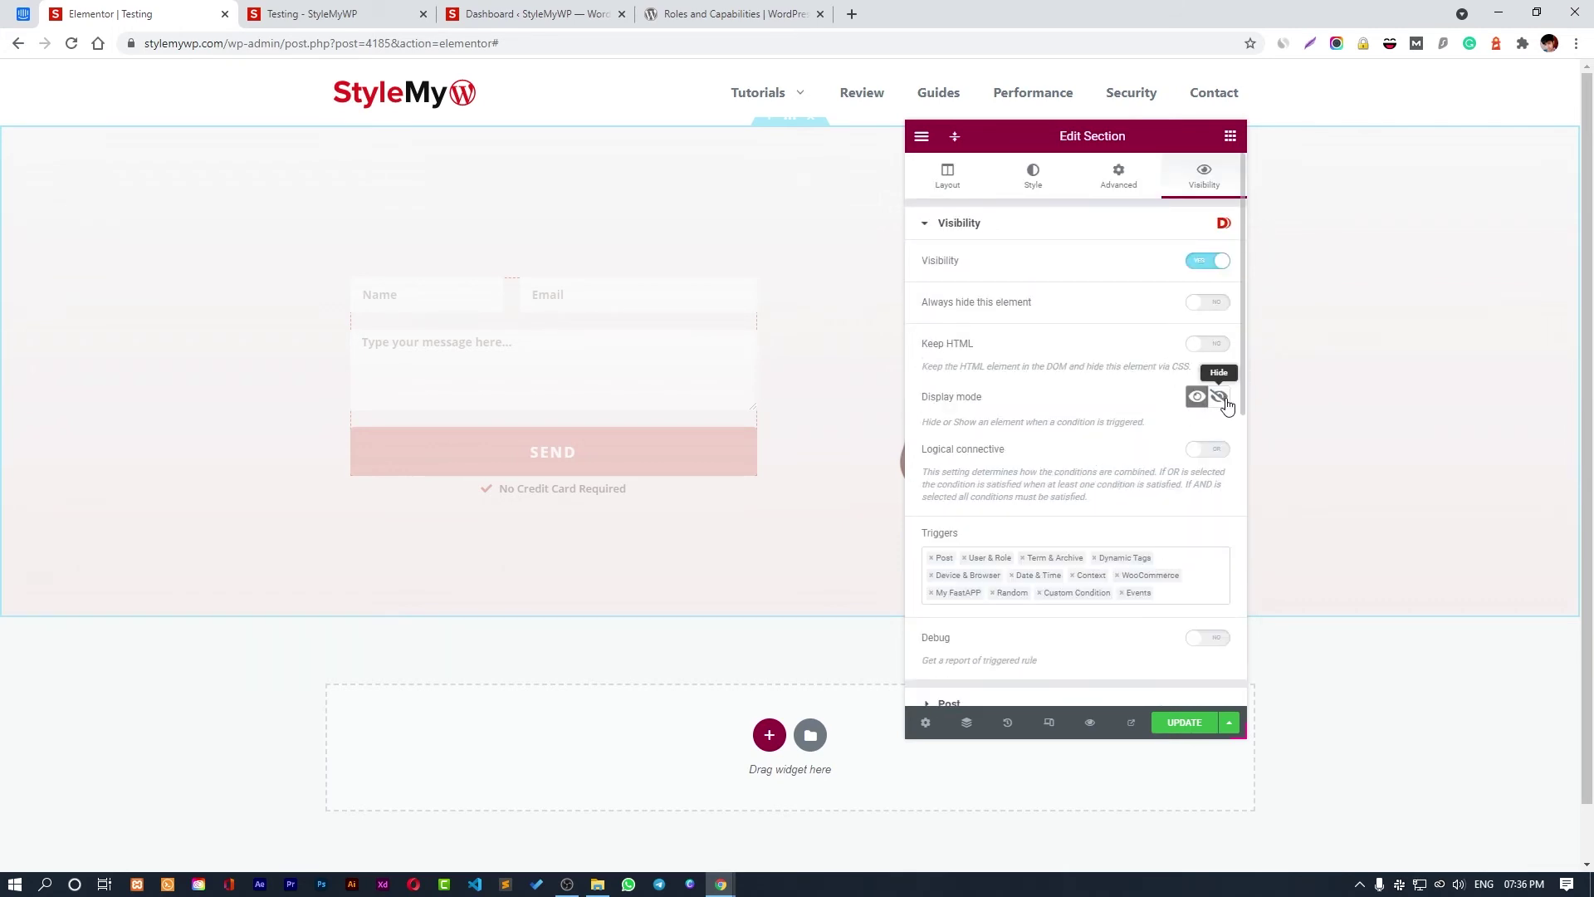
{"action": "left_click", "coordinate": [1121, 226]}
{"action": "scroll", "coordinate": [1090, 428], "scroll_direction": "down", "scroll_amount": 1}
{"action": "scroll", "coordinate": [1090, 428], "scroll_direction": "down", "scroll_amount": 1}
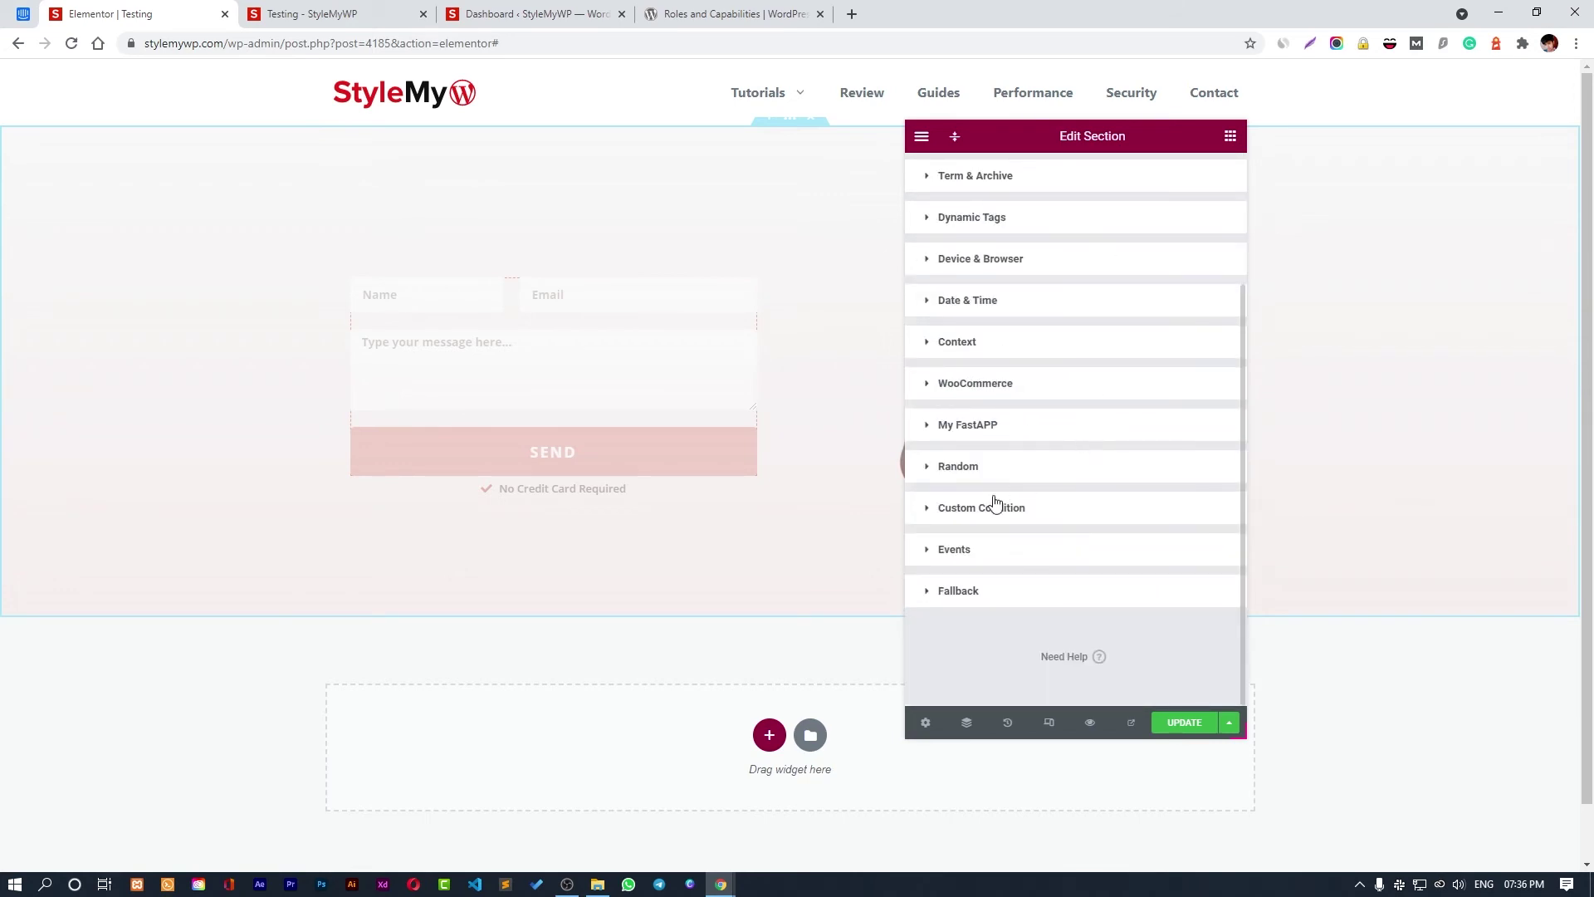
{"action": "scroll", "coordinate": [1002, 332], "scroll_direction": "up", "scroll_amount": 2}
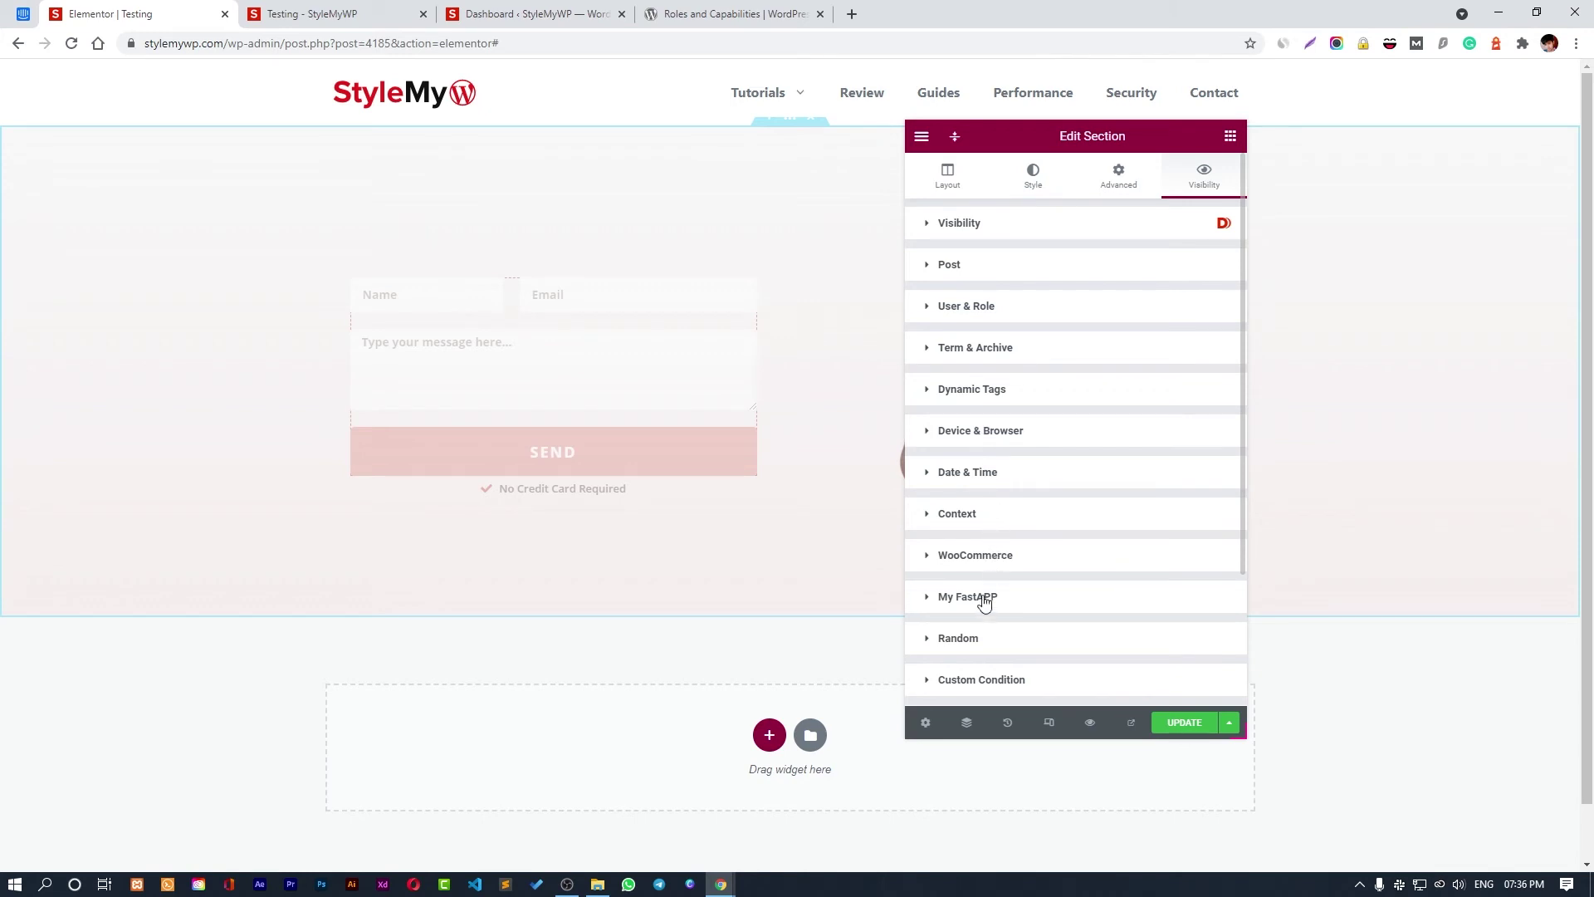
{"action": "left_click", "coordinate": [988, 307]}
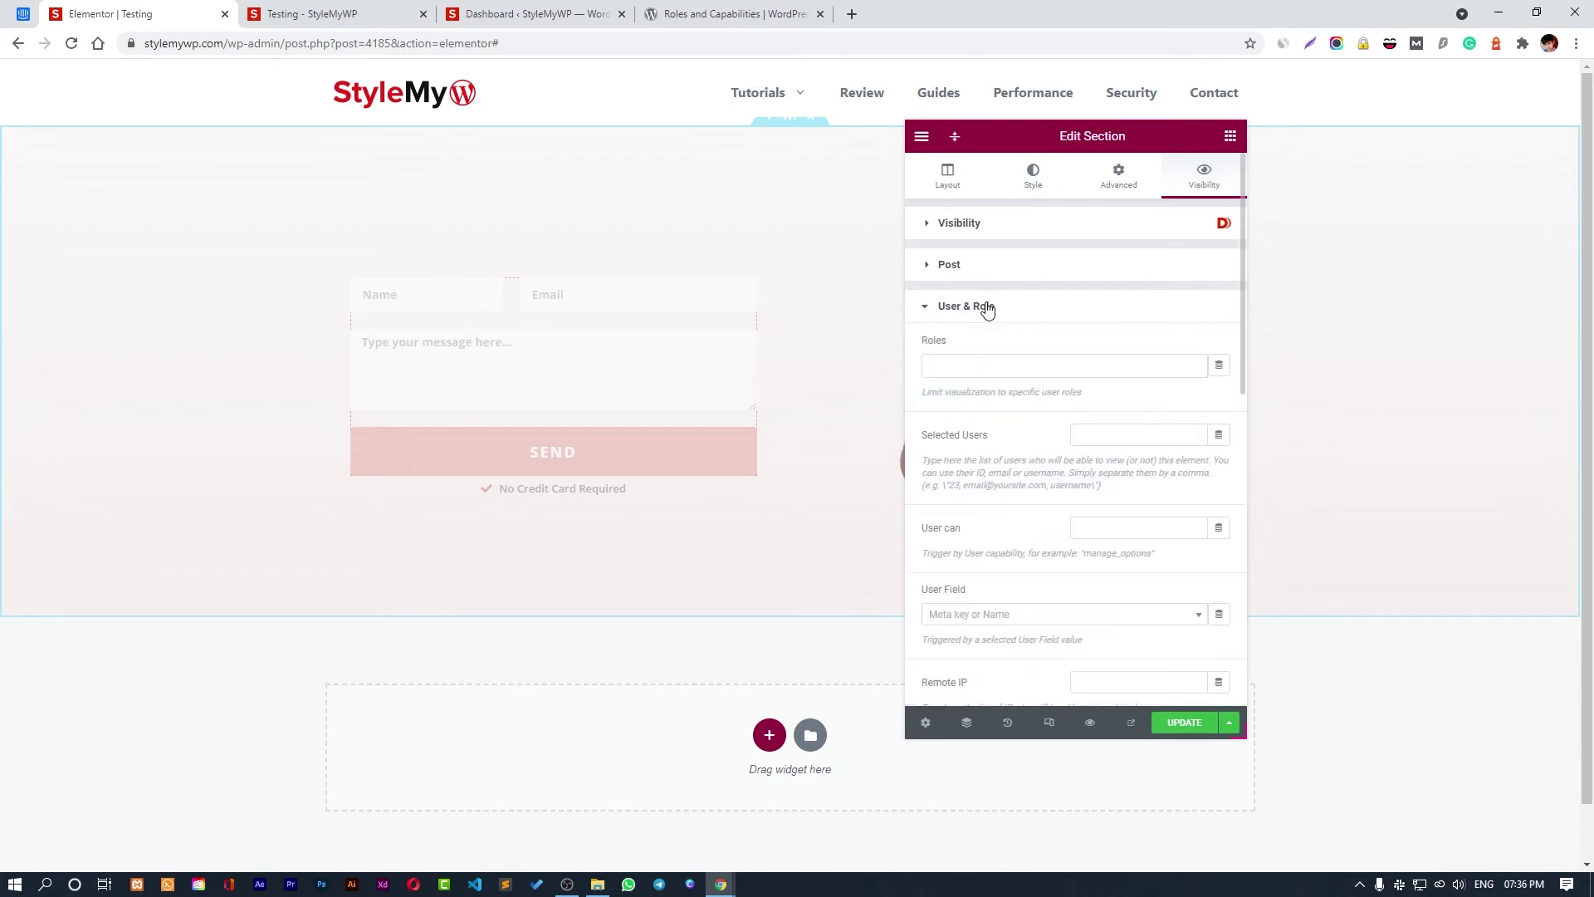
{"action": "scroll", "coordinate": [1048, 525], "scroll_direction": "down", "scroll_amount": 3}
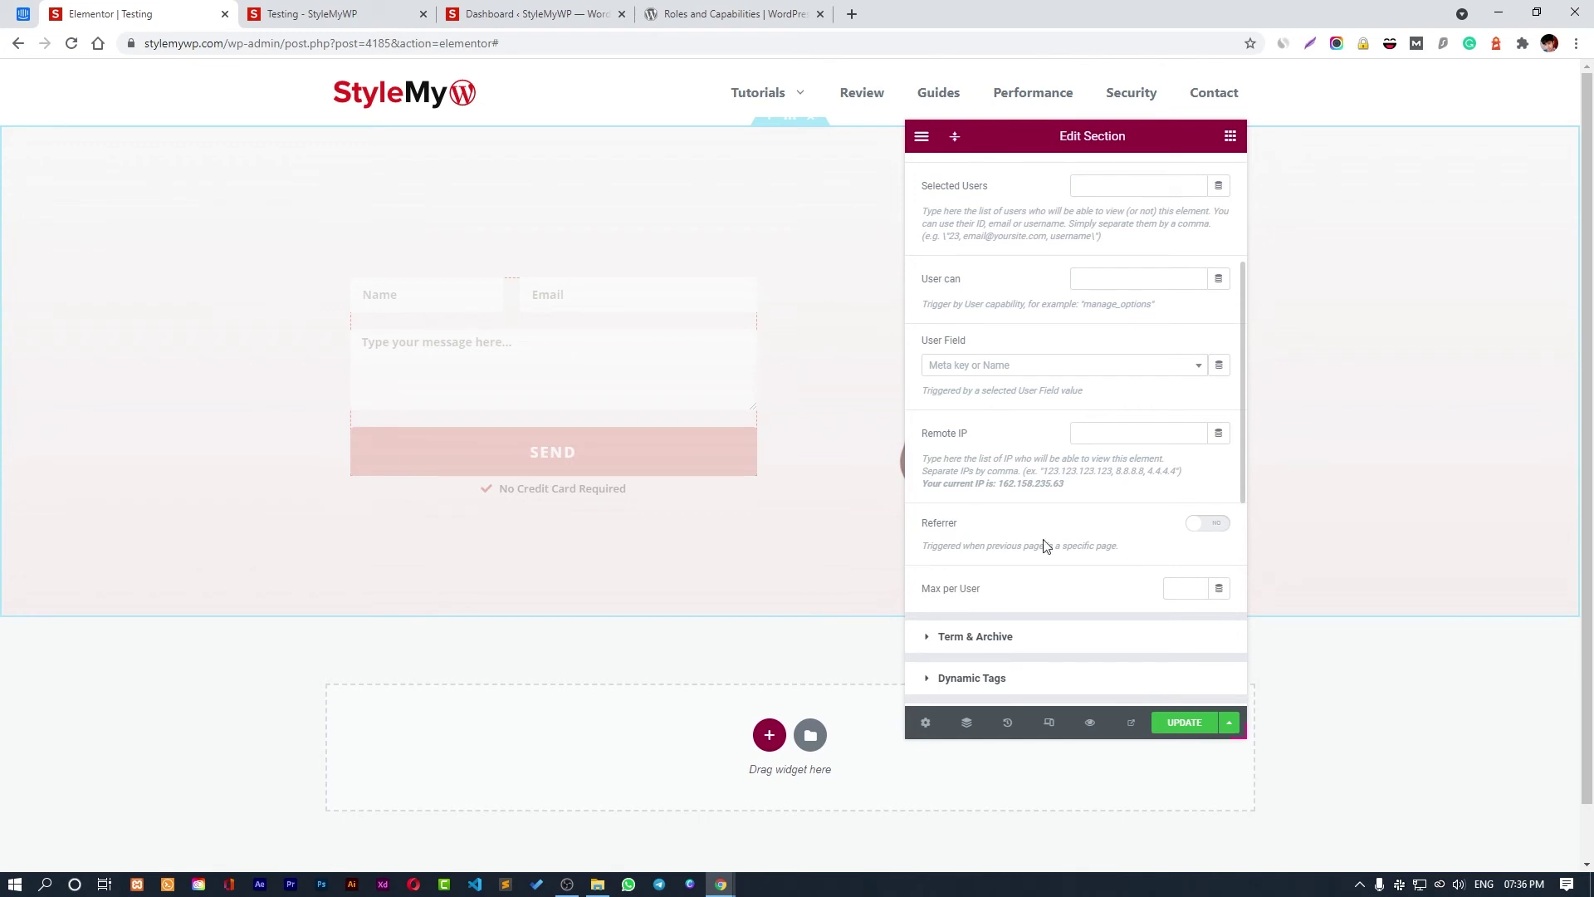
{"action": "left_click", "coordinate": [1210, 525]}
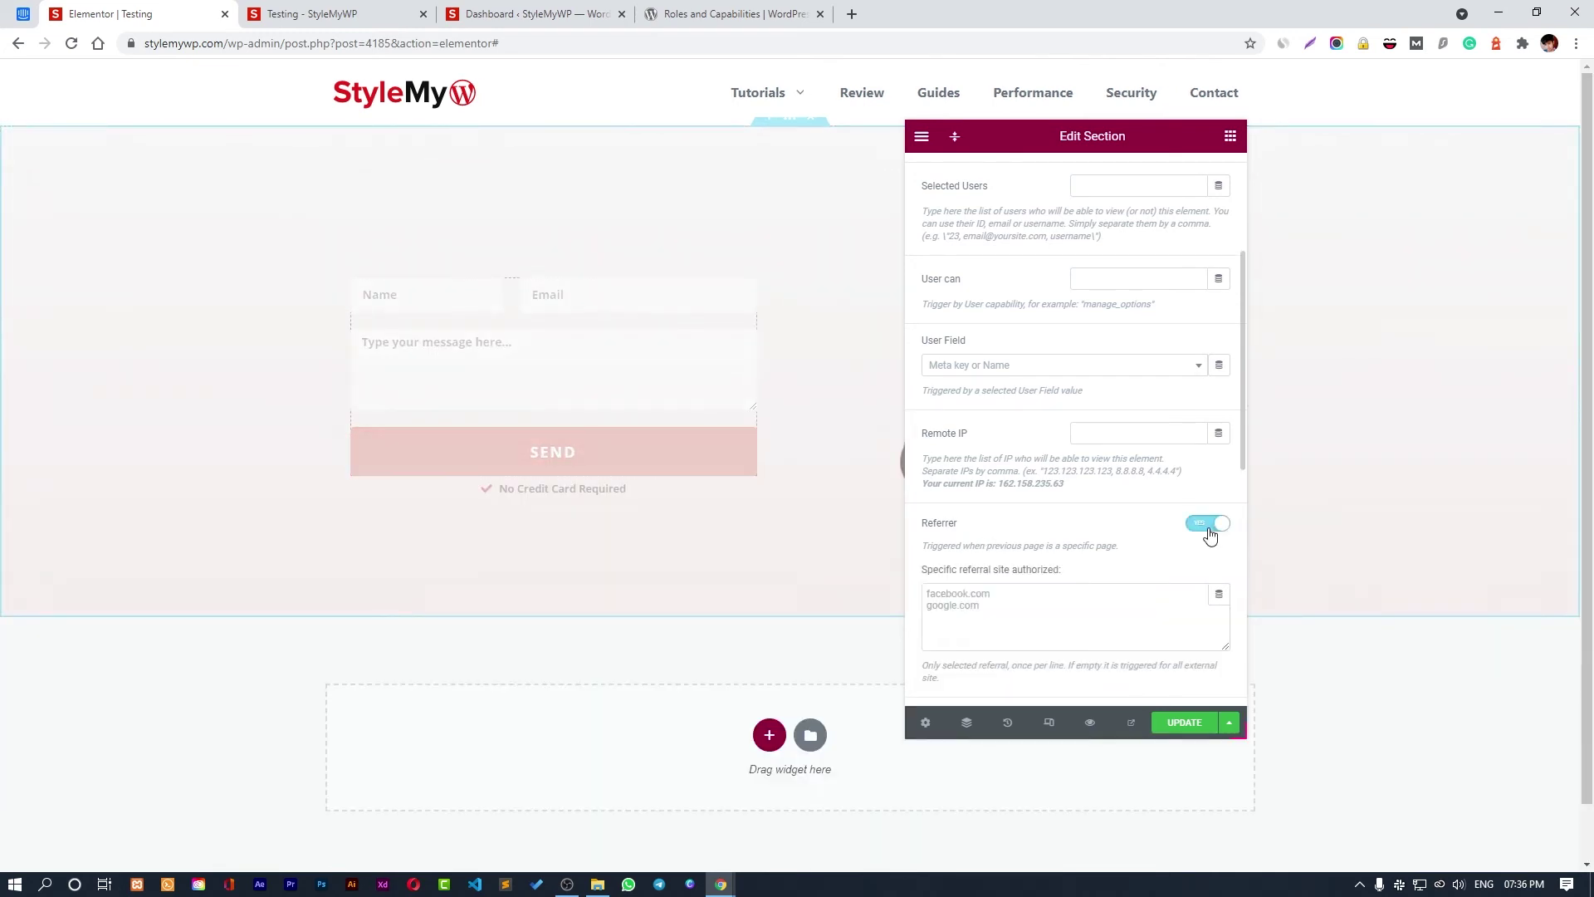
{"action": "scroll", "coordinate": [1097, 470], "scroll_direction": "down", "scroll_amount": 1}
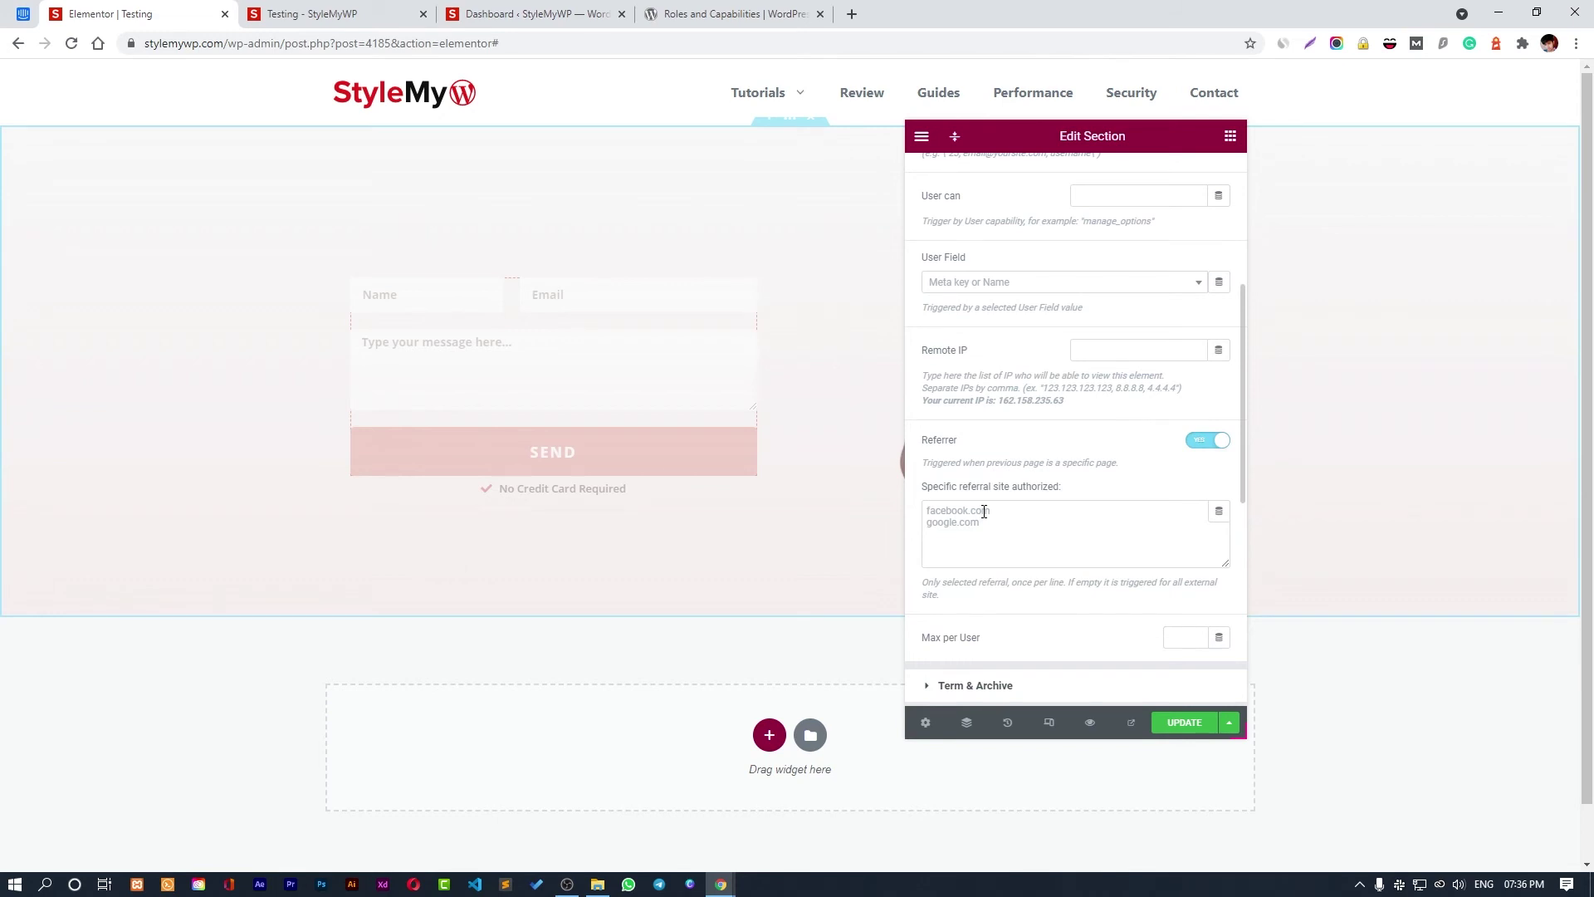
{"action": "left_click", "coordinate": [987, 514]}
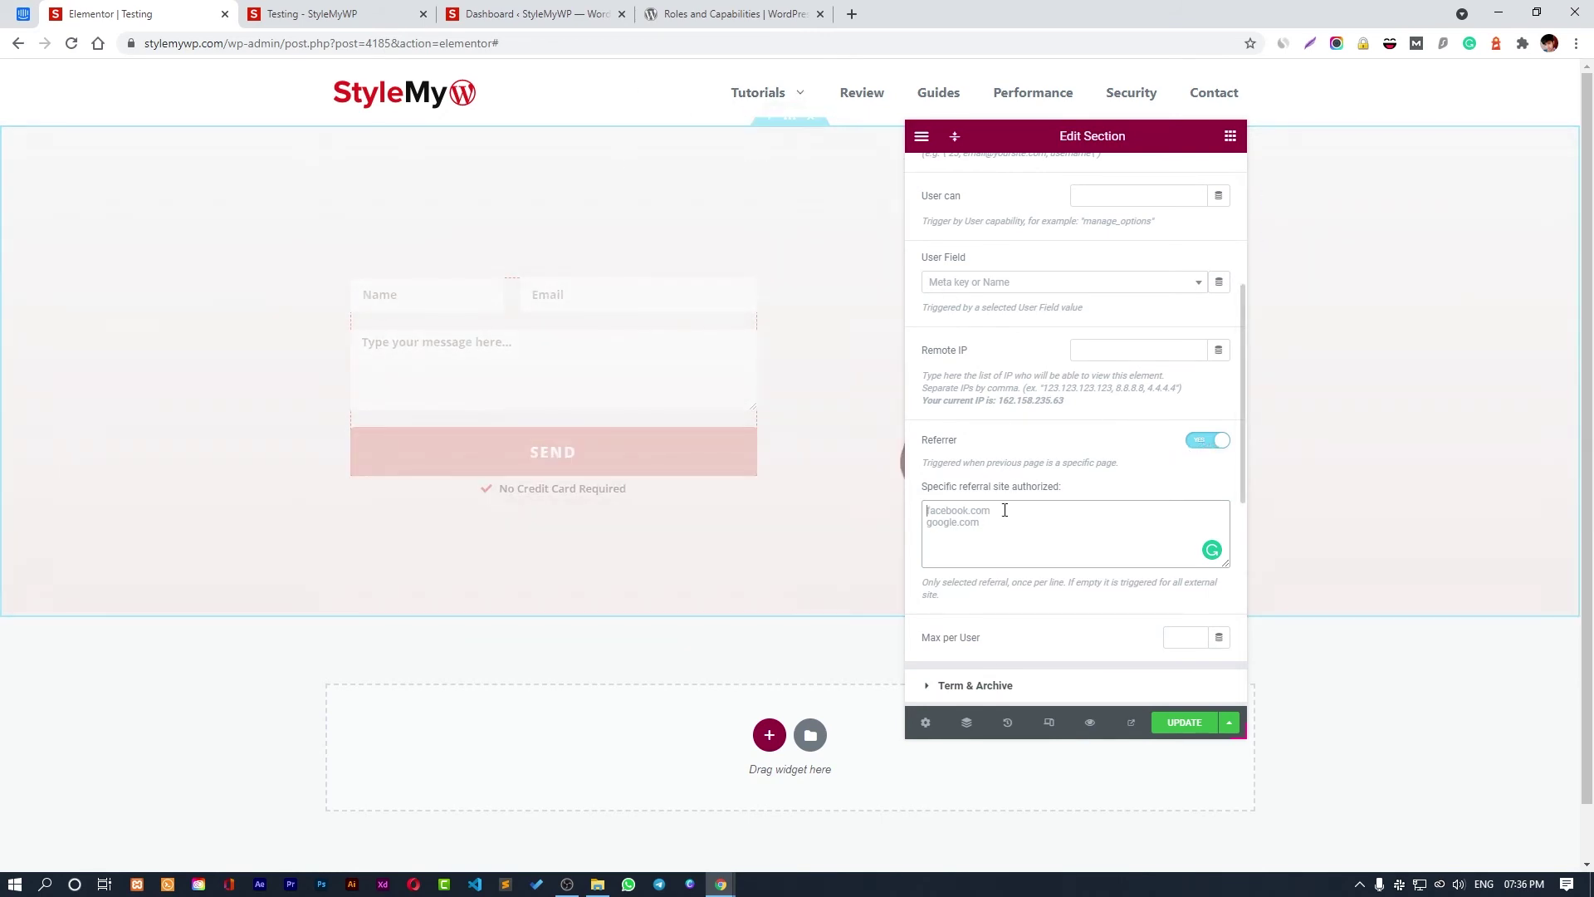
{"action": "left_click", "coordinate": [1049, 517]}
{"action": "left_click", "coordinate": [1014, 512]}
{"action": "left_click", "coordinate": [925, 512]}
{"action": "scroll", "coordinate": [1212, 332], "scroll_direction": "up", "scroll_amount": 3}
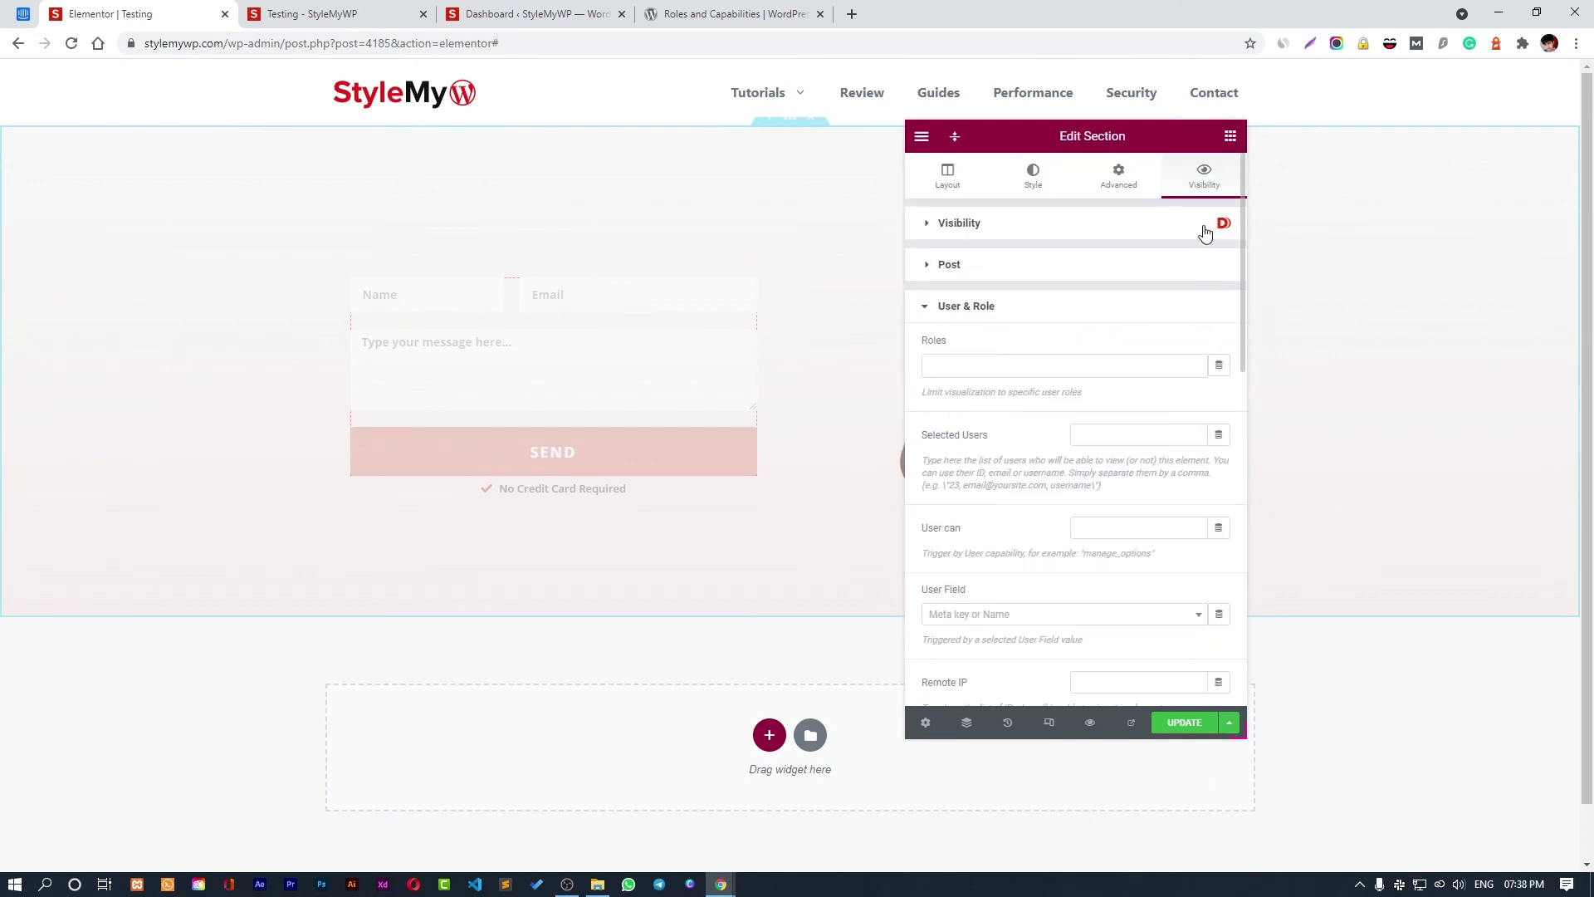
{"action": "left_click", "coordinate": [1068, 224]}
{"action": "left_click", "coordinate": [1204, 232]}
{"action": "scroll", "coordinate": [678, 503], "scroll_direction": "down", "scroll_amount": 1}
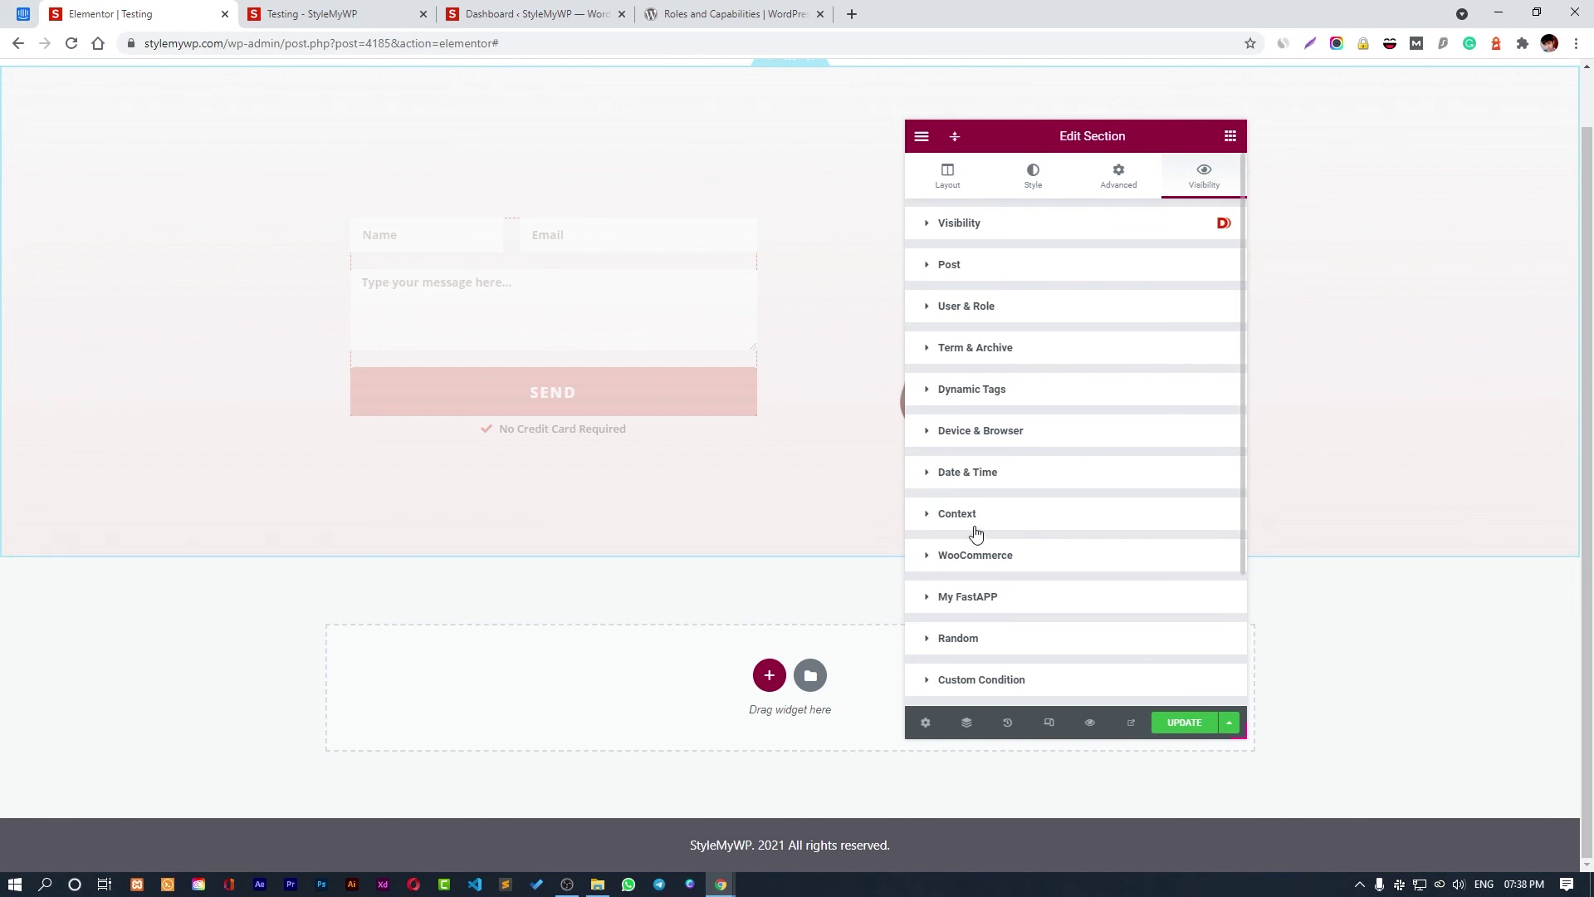
{"action": "left_click", "coordinate": [974, 315]}
{"action": "scroll", "coordinate": [1079, 573], "scroll_direction": "down", "scroll_amount": 3}
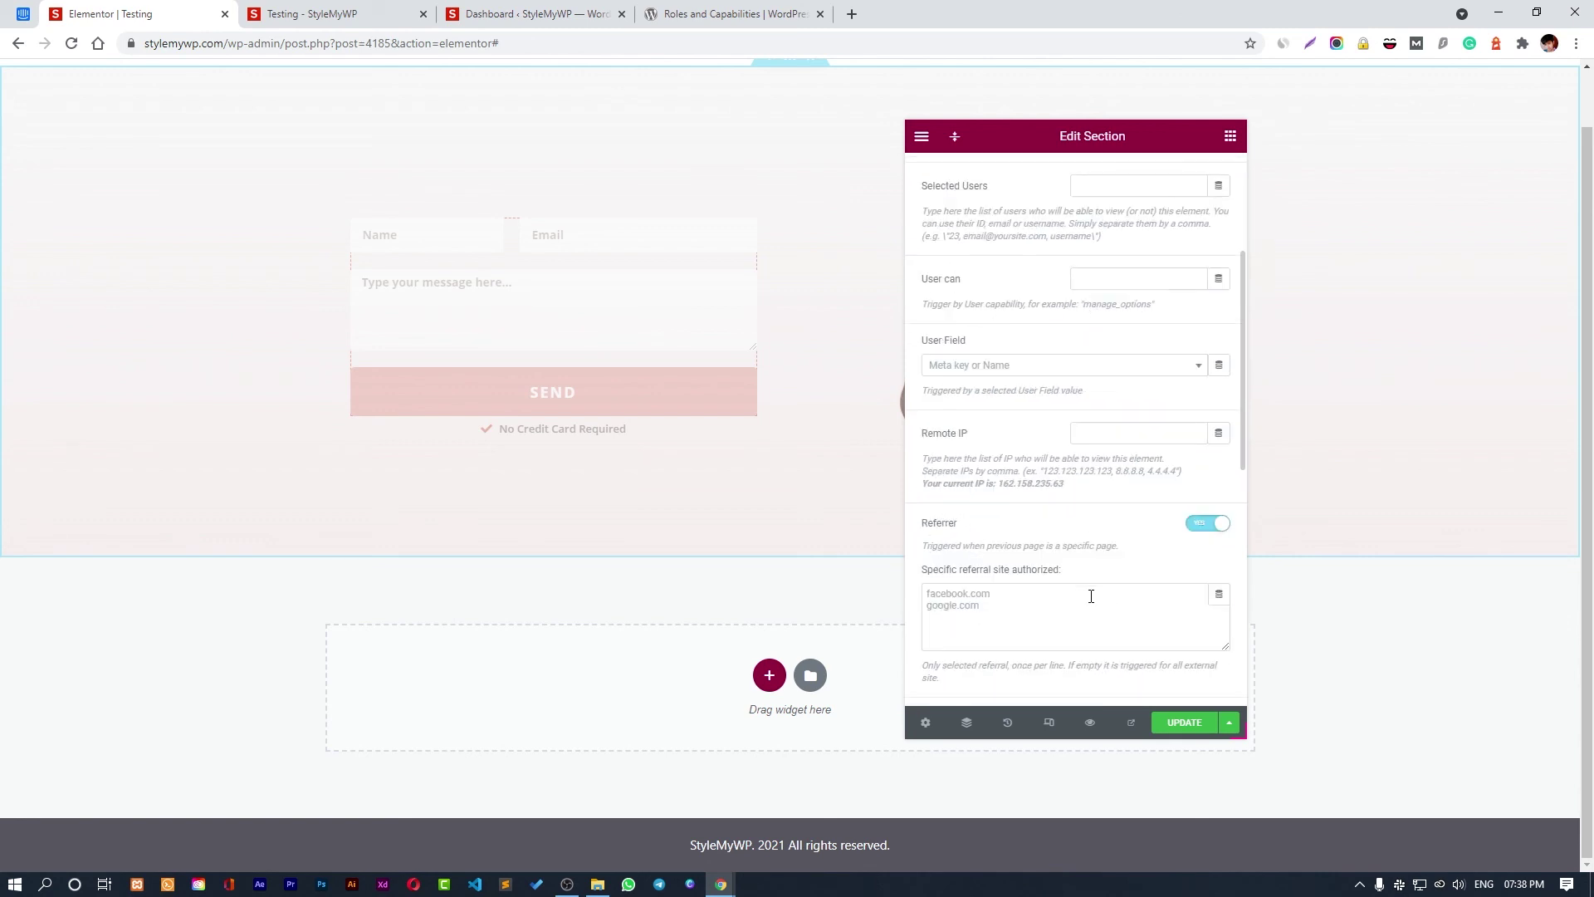
{"action": "scroll", "coordinate": [1063, 530], "scroll_direction": "down", "scroll_amount": 1}
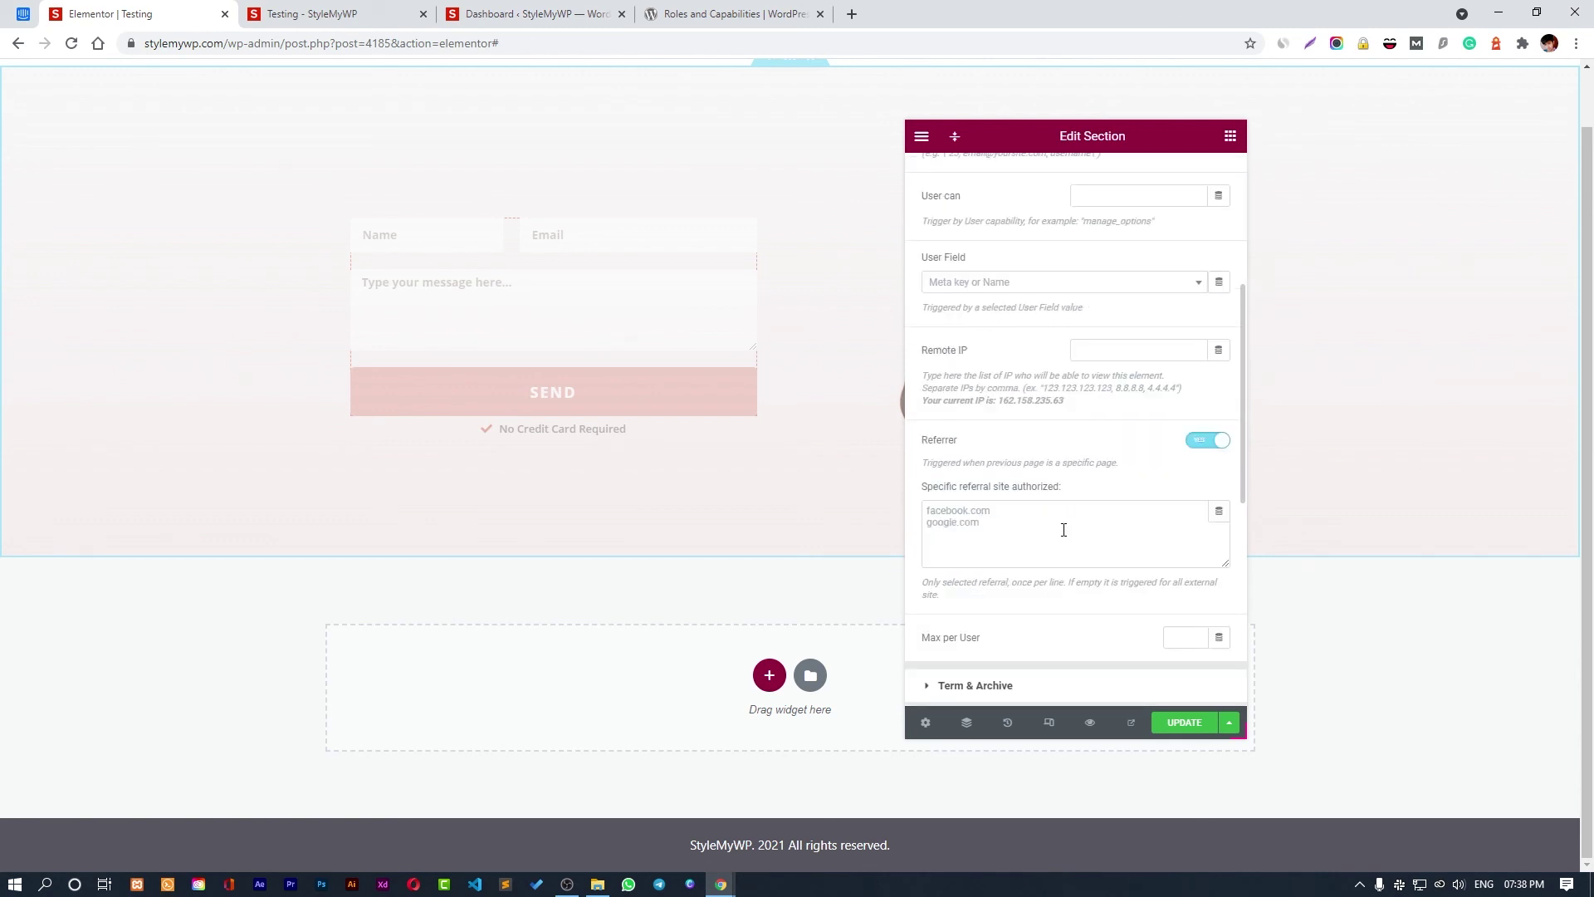
{"action": "scroll", "coordinate": [1064, 532], "scroll_direction": "down", "scroll_amount": 1}
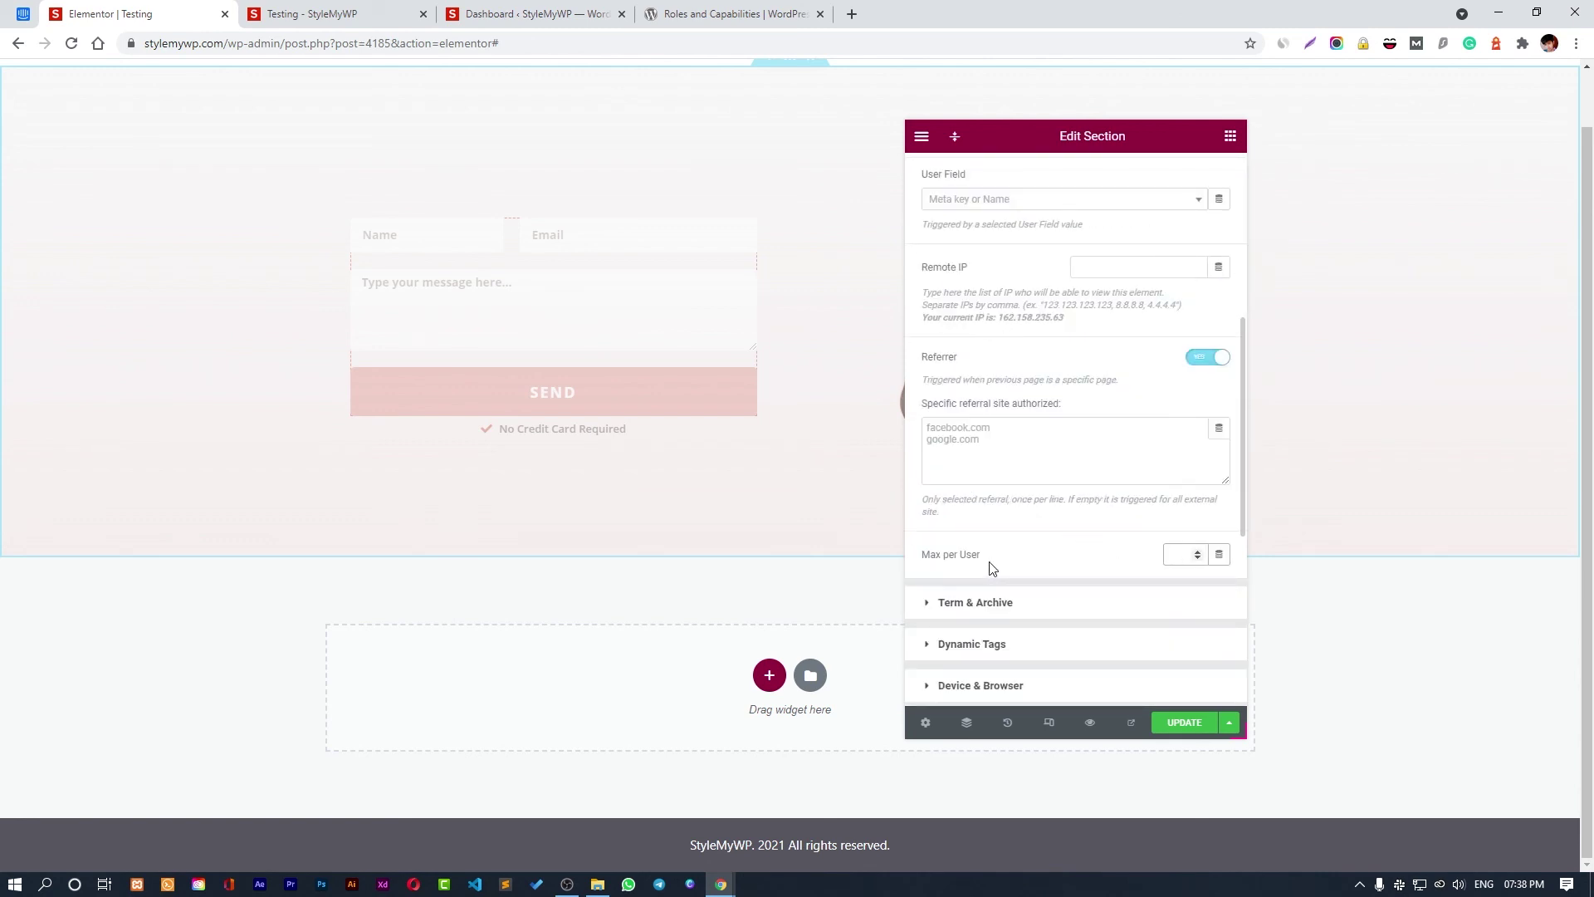
Raise the Max per User value to 2 with the spinner.
{"action": "left_click_drag", "start_coordinate": [993, 564], "coordinate": [922, 555]}
{"action": "left_click", "coordinate": [1091, 562]}
{"action": "left_click", "coordinate": [1196, 551]}
{"action": "type", "text": "2"}
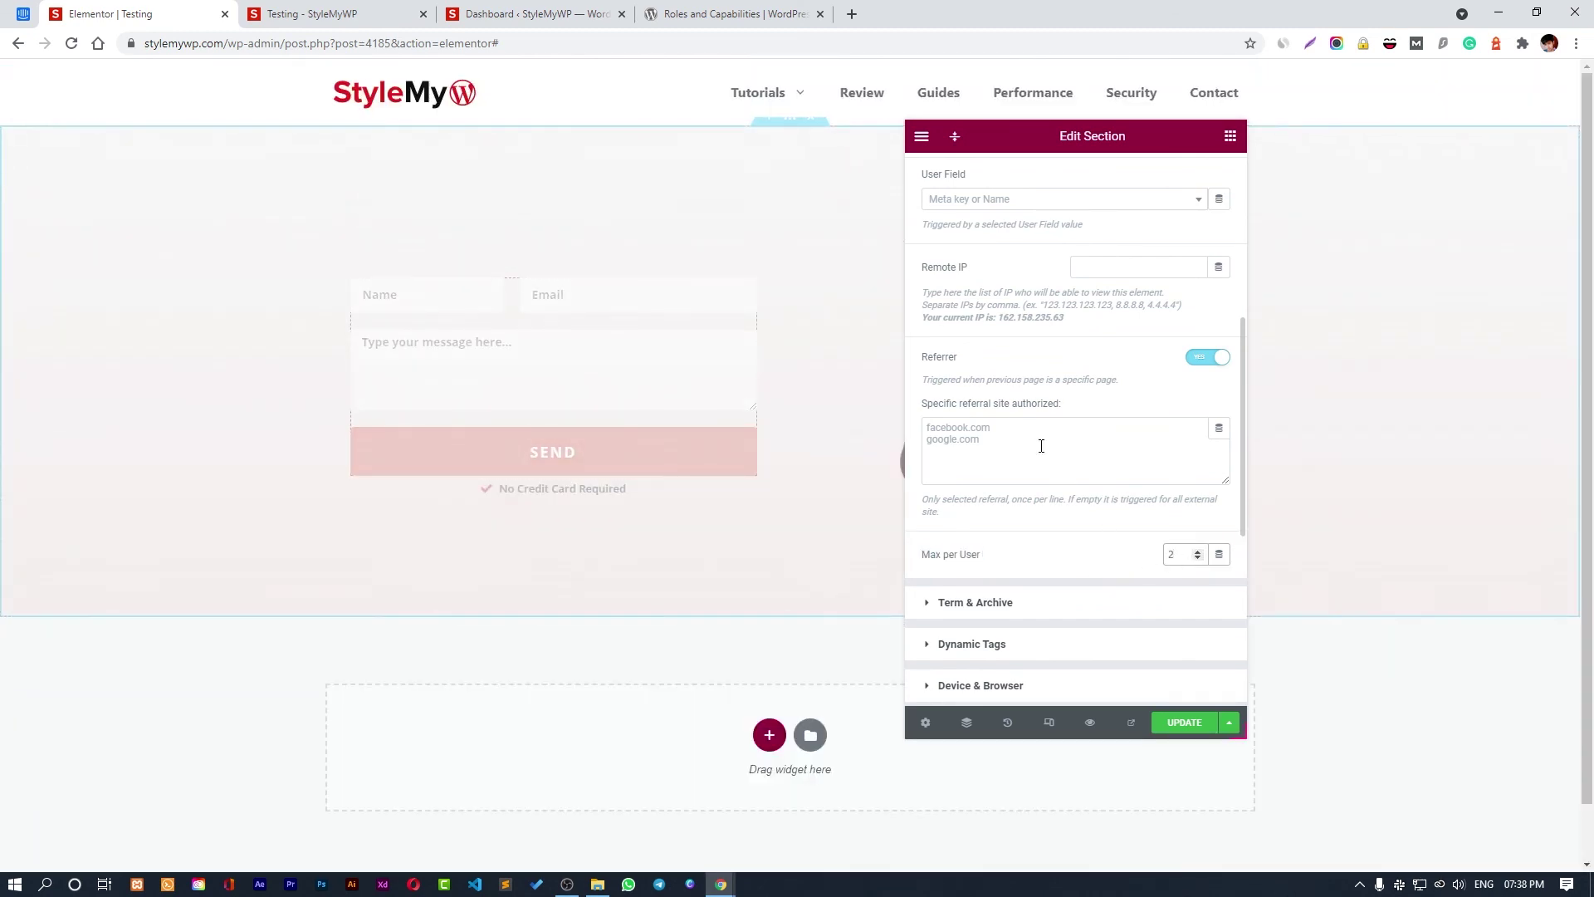
{"action": "scroll", "coordinate": [1149, 459], "scroll_direction": "up", "scroll_amount": 2}
{"action": "scroll", "coordinate": [1149, 459], "scroll_direction": "up", "scroll_amount": 3}
Open the referral sites Dynamic Tags menu and close it without choosing a tag.
{"action": "scroll", "coordinate": [1115, 453], "scroll_direction": "down", "scroll_amount": 5}
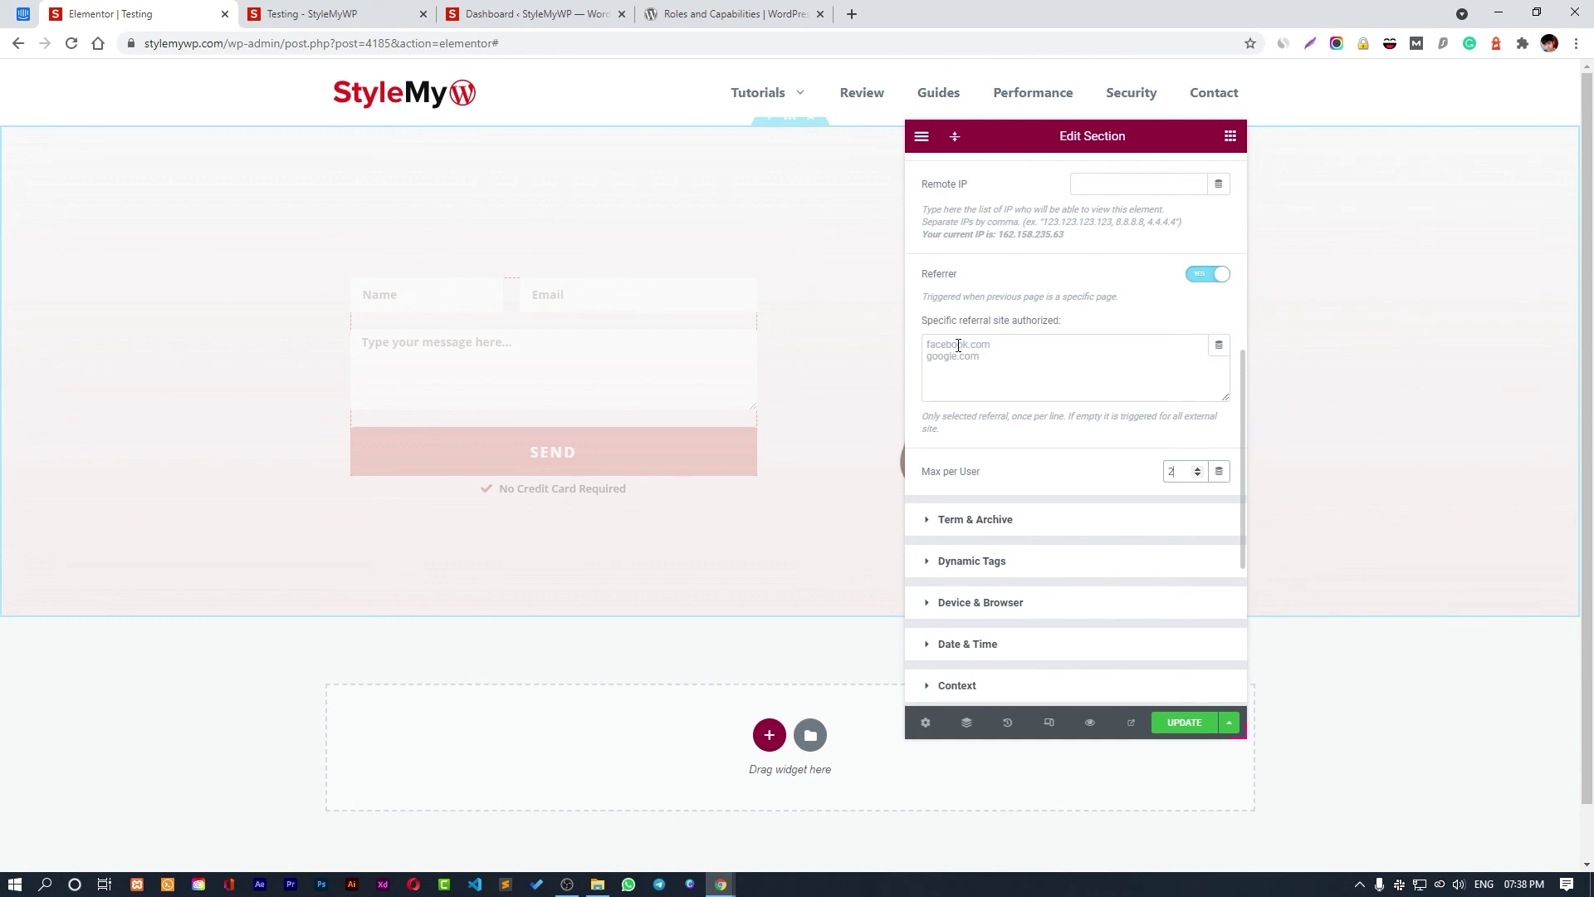
{"action": "left_click", "coordinate": [1219, 344]}
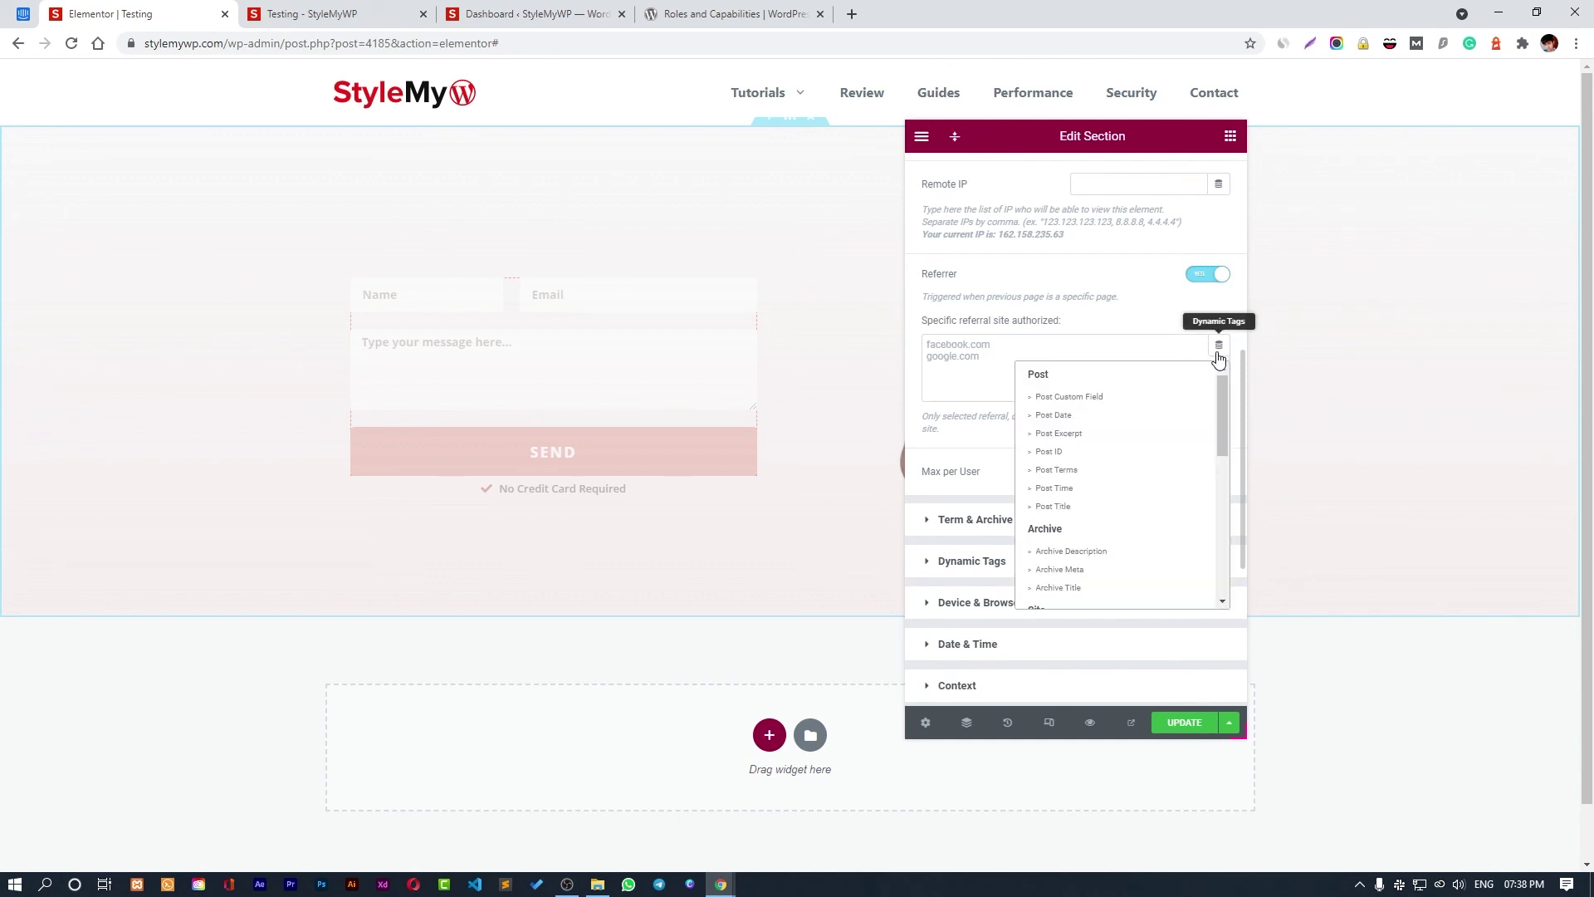
{"action": "left_click", "coordinate": [1048, 349]}
{"action": "scroll", "coordinate": [1069, 342], "scroll_direction": "up", "scroll_amount": 2}
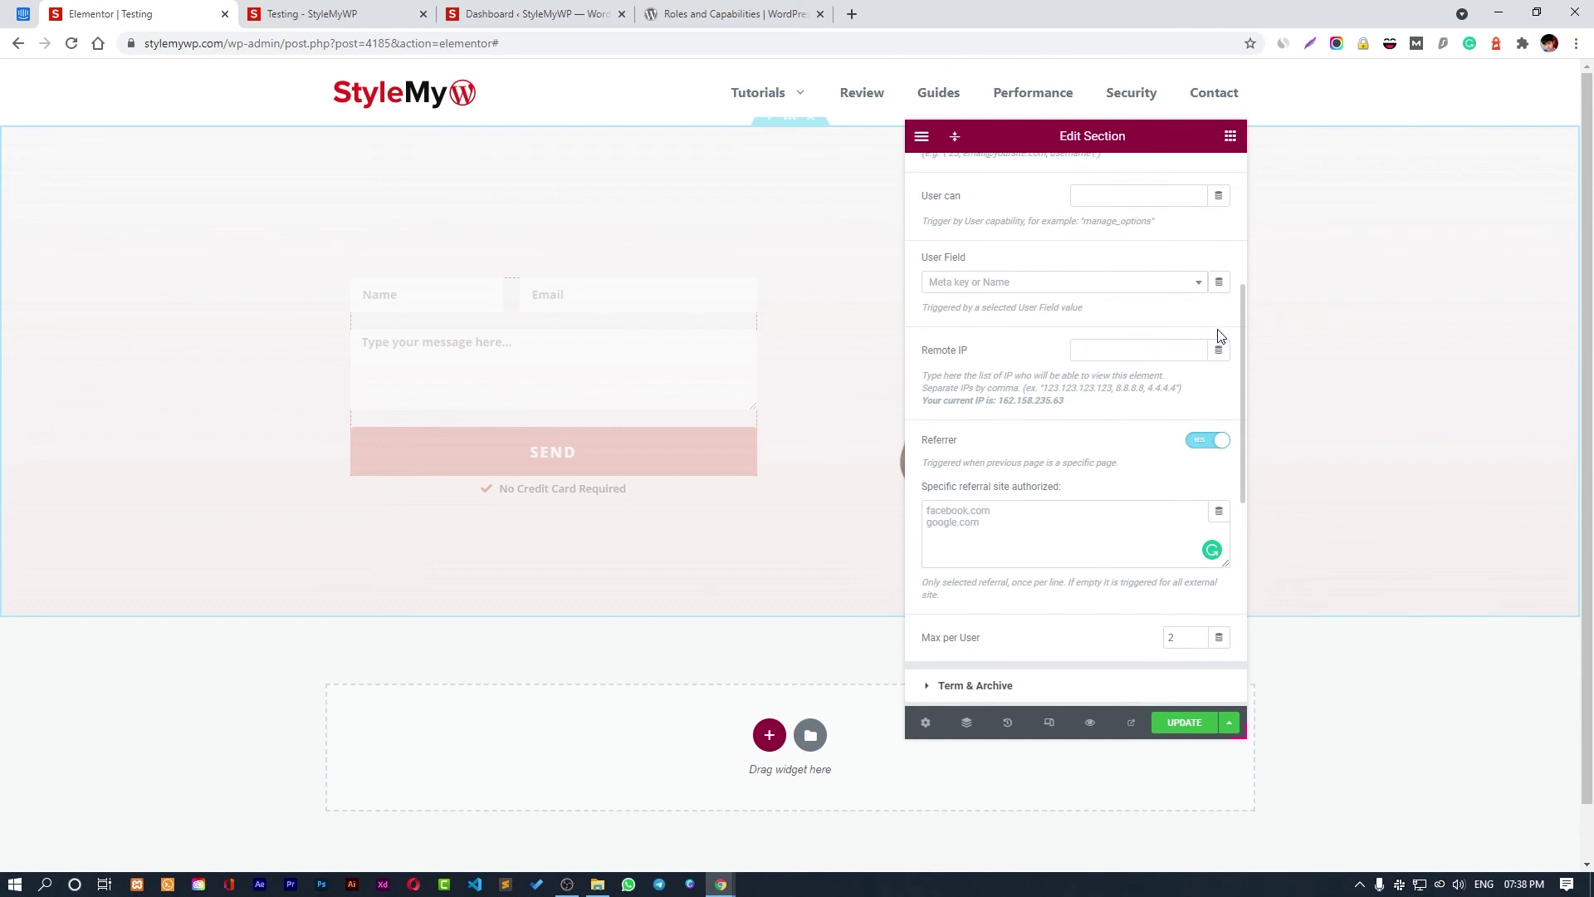
{"action": "left_click_drag", "start_coordinate": [1244, 317], "coordinate": [1250, 246]}
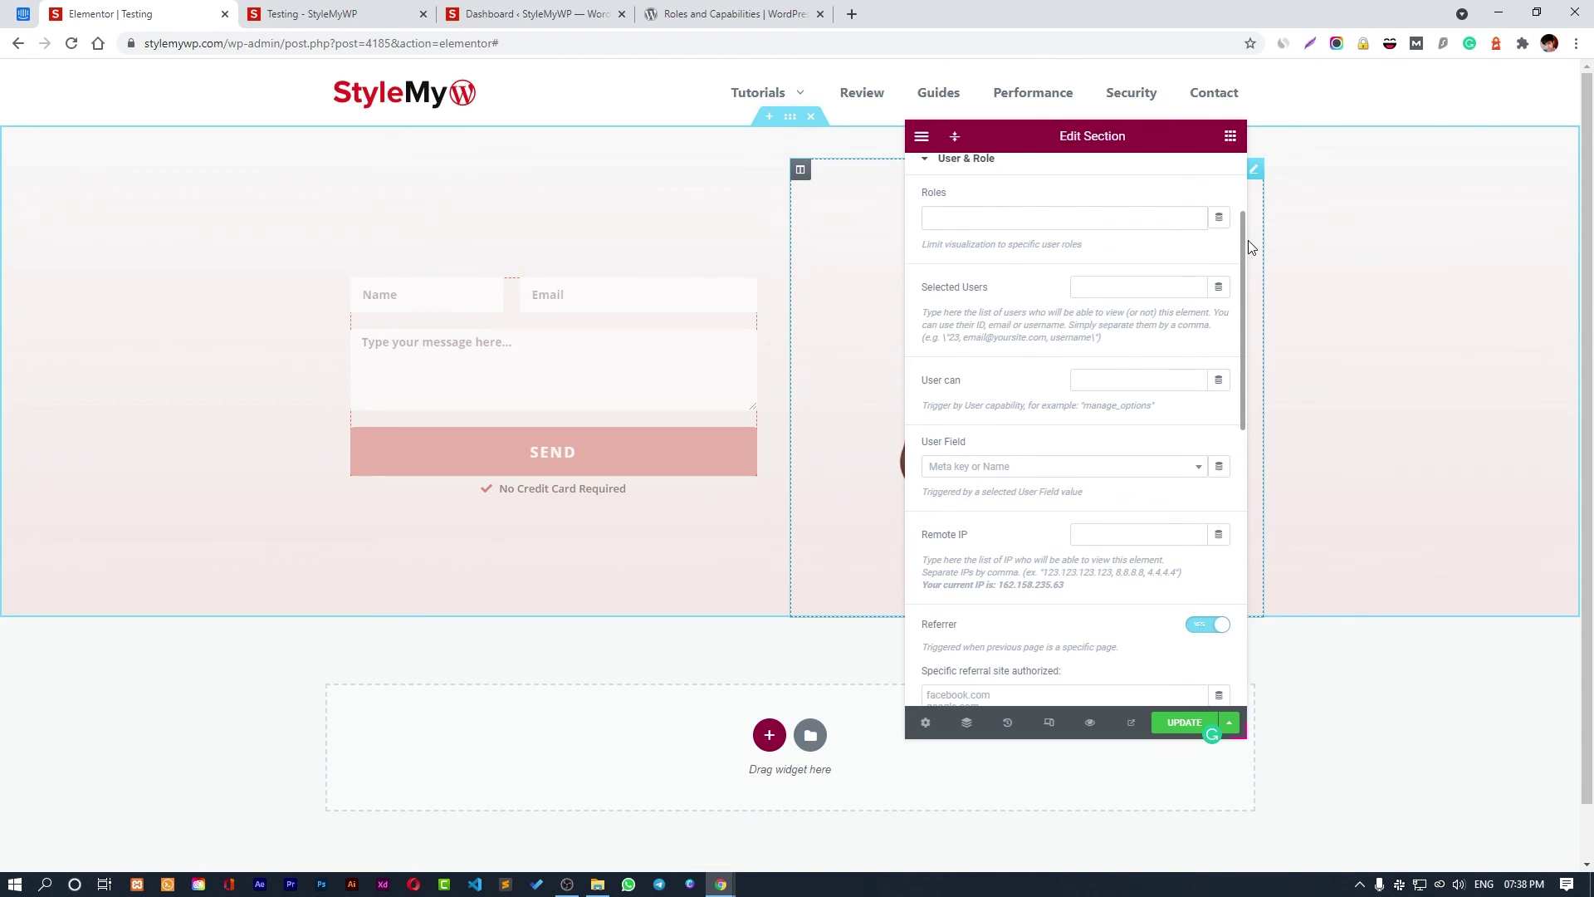
{"action": "scroll", "coordinate": [1248, 241], "scroll_direction": "up", "scroll_amount": 2}
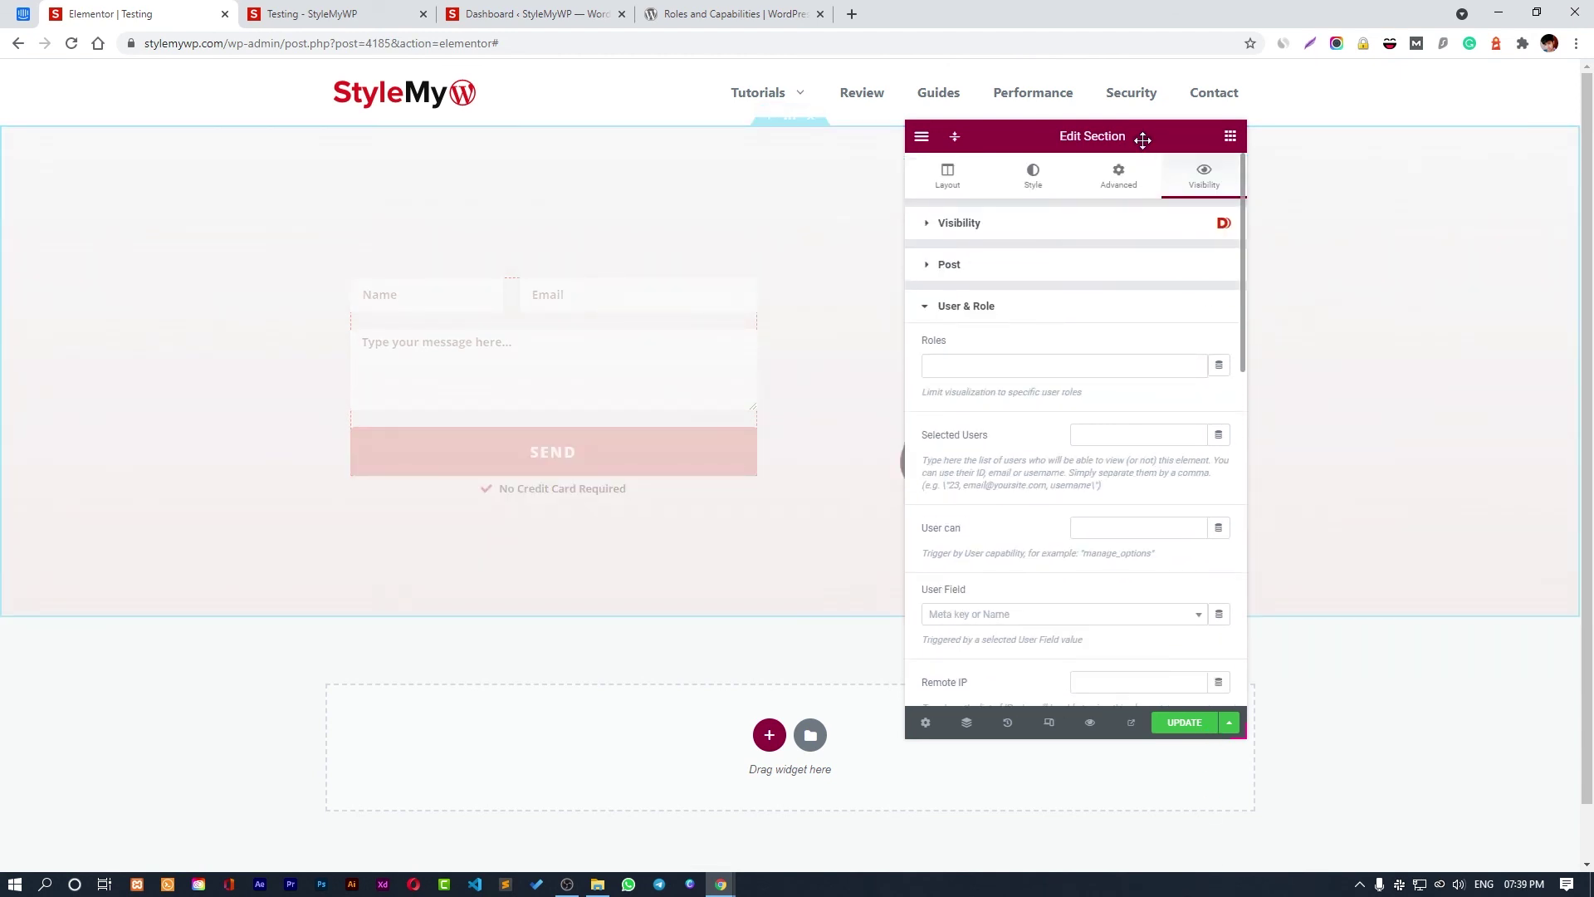